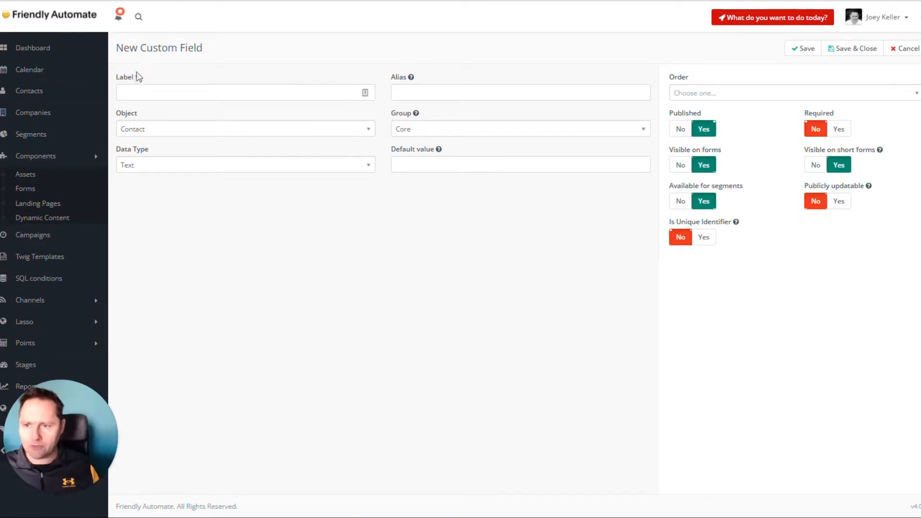
Label the new contact field "Newsletter interest" and set its data type to Select - Multiple
left_click(180, 98)
type("Newsletter interest")
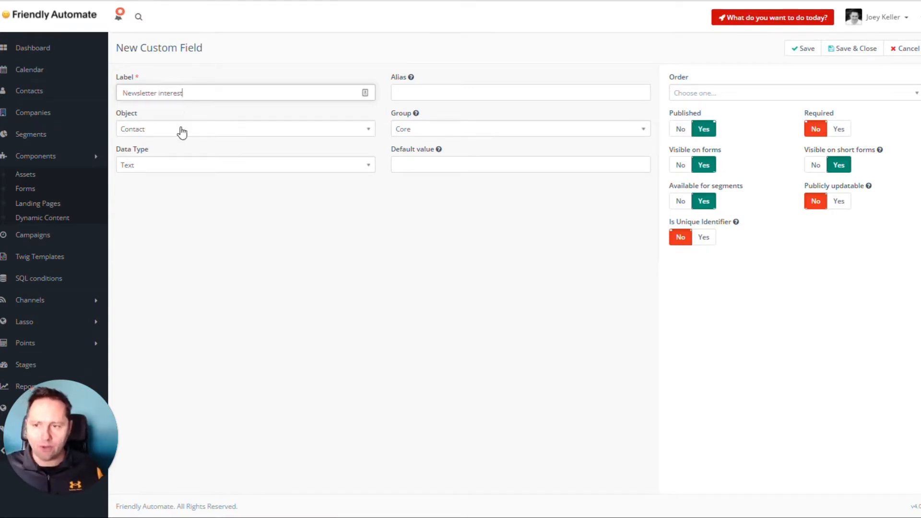
left_click(145, 168)
scroll(184, 259, "up", 2)
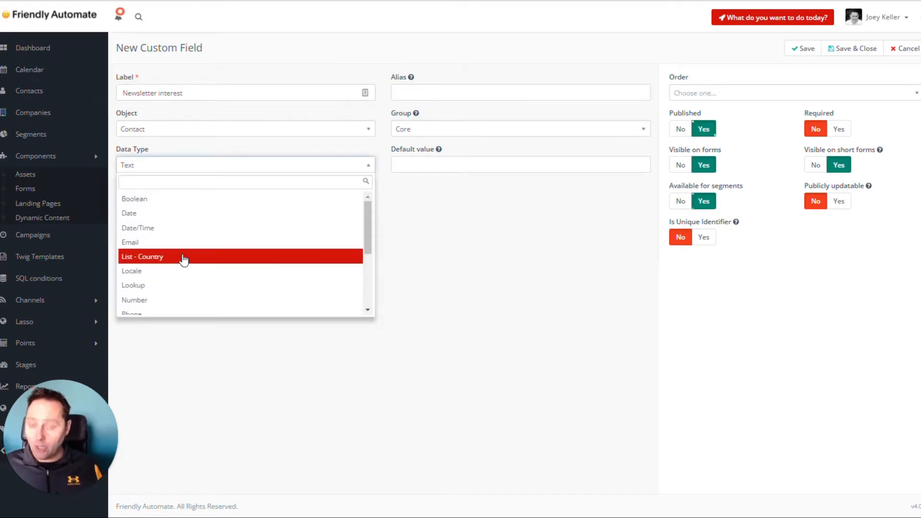
type("mul")
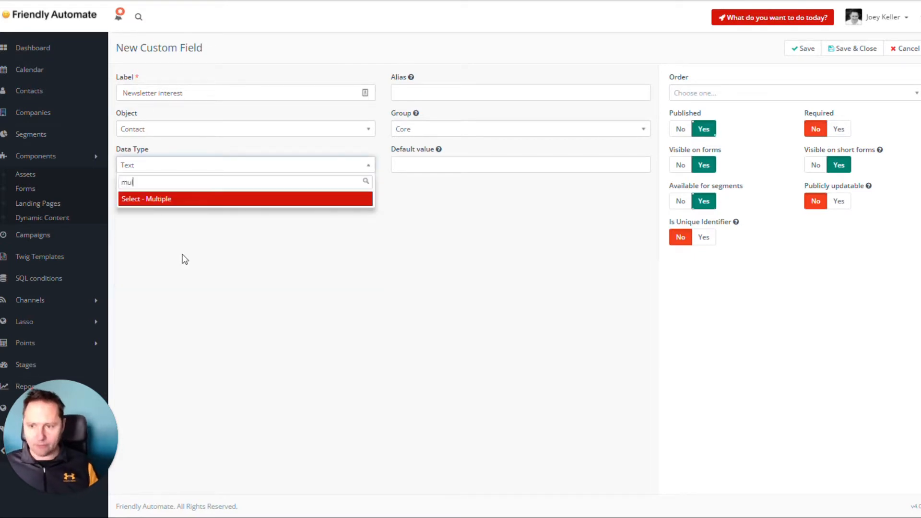
left_click(173, 199)
Add a first option to the field, labelled "Marketer" with the value "marketer"
left_click(163, 187)
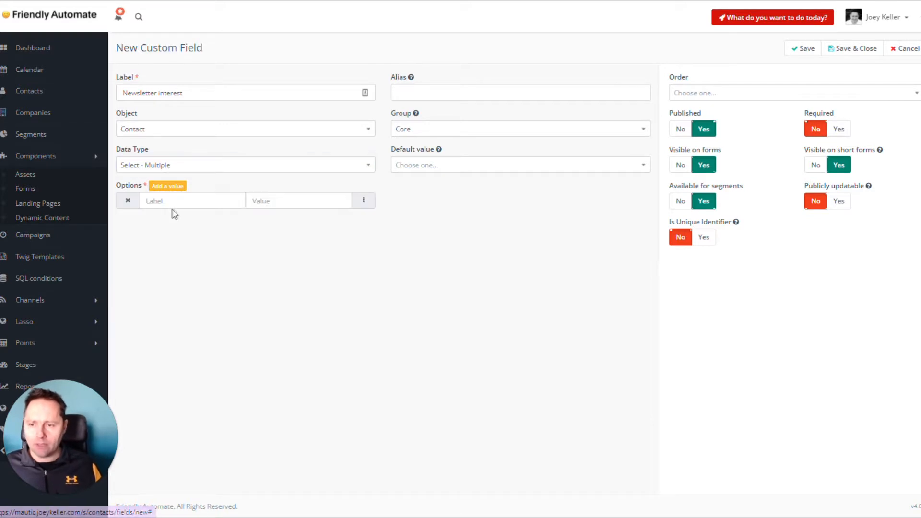
type("Ma")
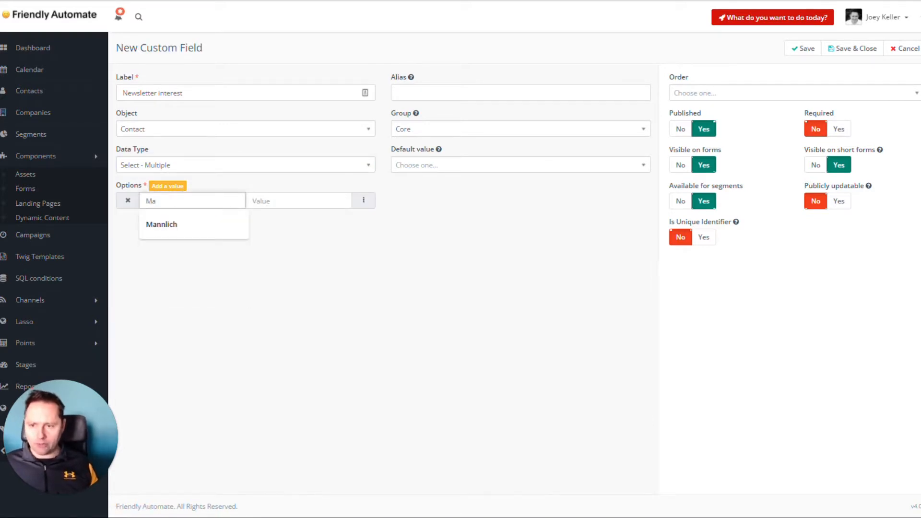
type("rketer")
key("Tab")
type("marketer")
Add the options "Designer" with the value "designer" and "Coder" with the value "coder"
left_click(168, 186)
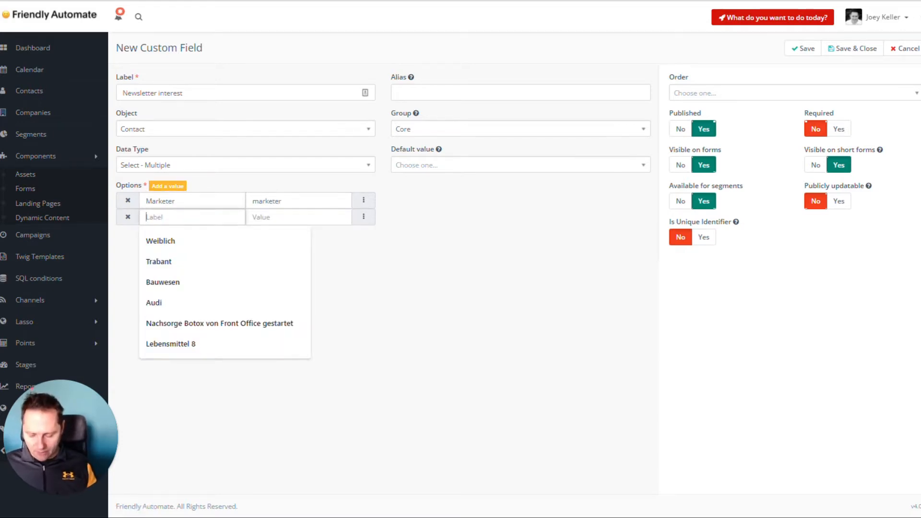
type("Designer")
key("Tab")
type("des")
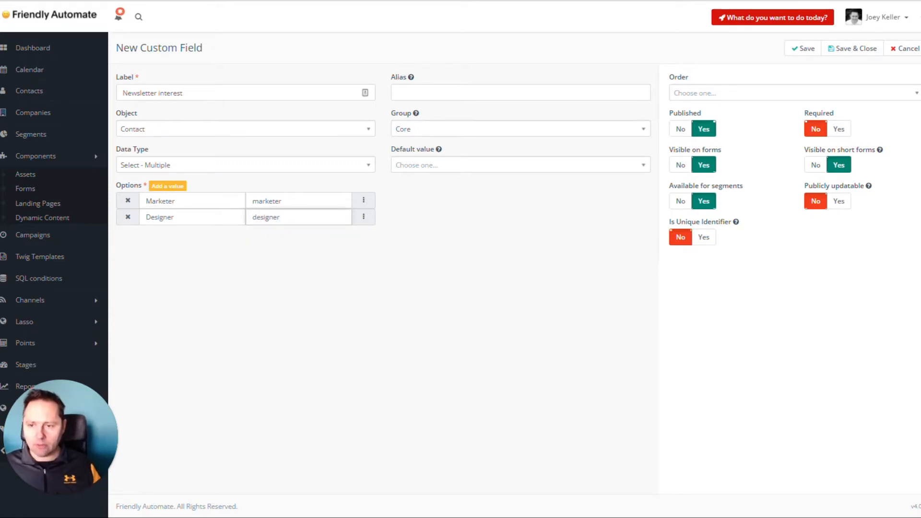
left_click(174, 187)
type("Coder")
key("Tab")
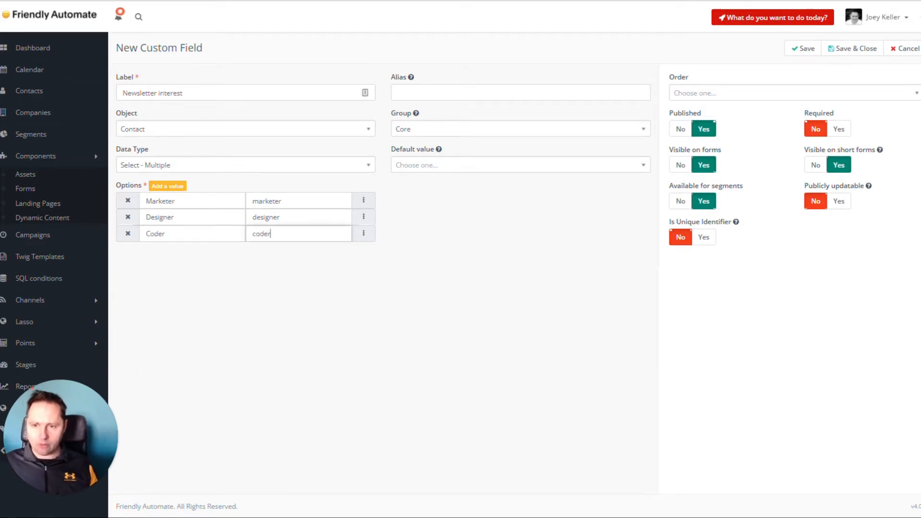
Add a fourth option "Devops" with the value "devops", and save and close the custom field
left_click(168, 186)
type("Devops")
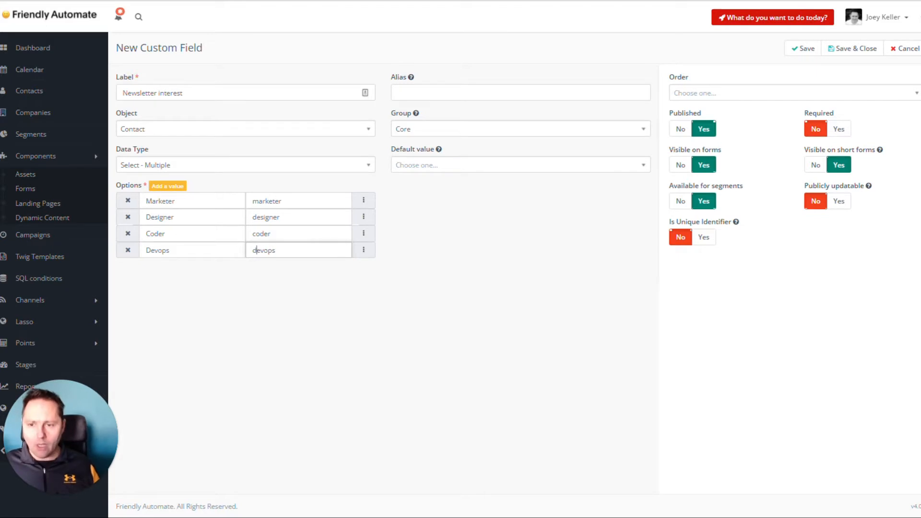
left_click(419, 363)
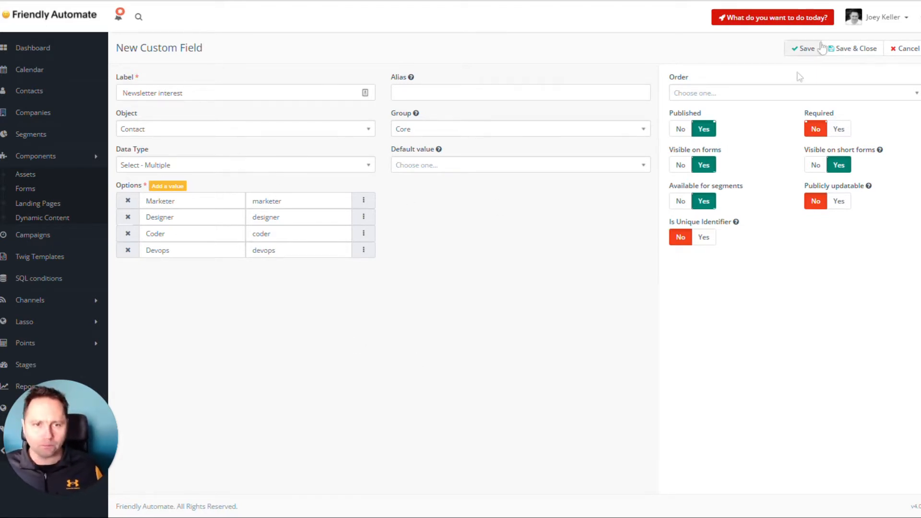
left_click(850, 48)
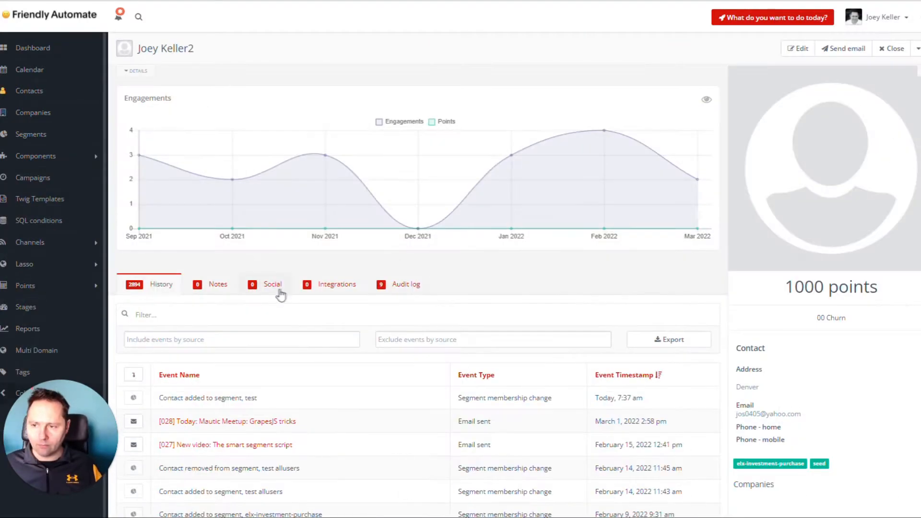
Open the contact for editing and choose Designer and Coder as its newsletter interests
left_click(799, 49)
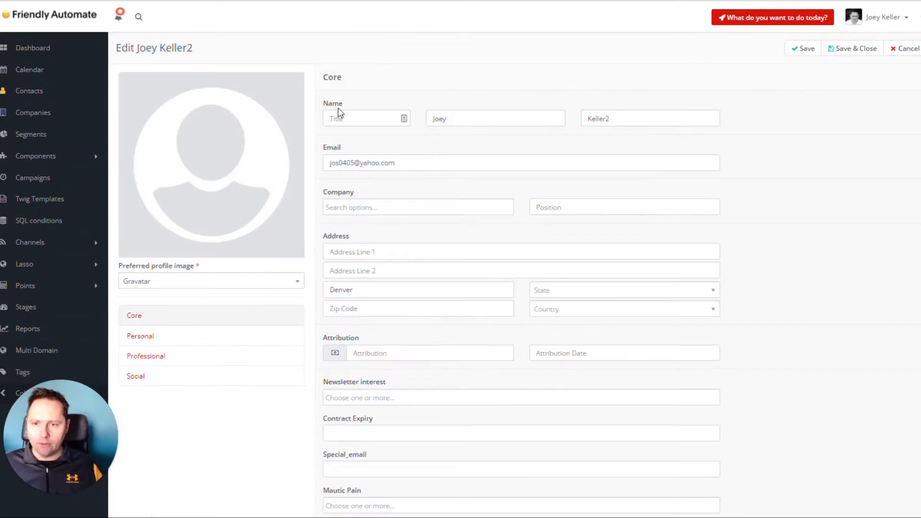
scroll(376, 217, "down", 2)
left_click(381, 282)
left_click(382, 312)
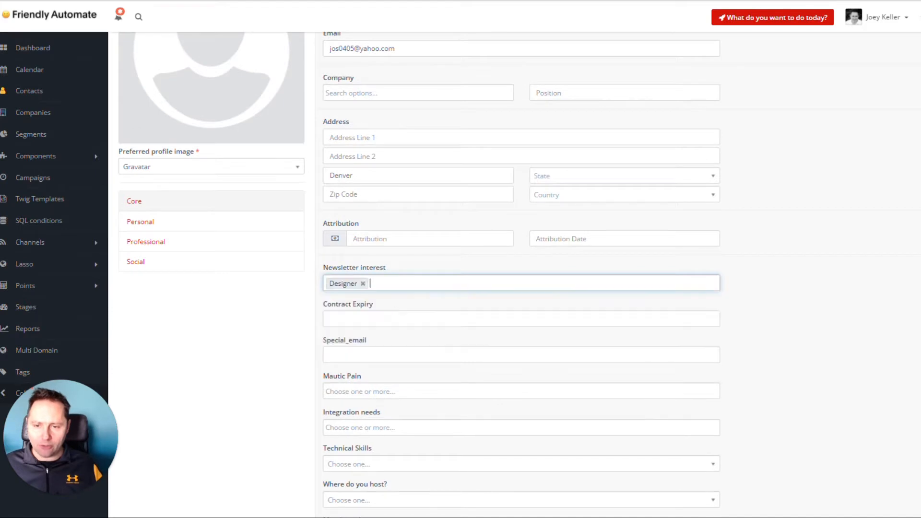
left_click(432, 283)
left_click(444, 314)
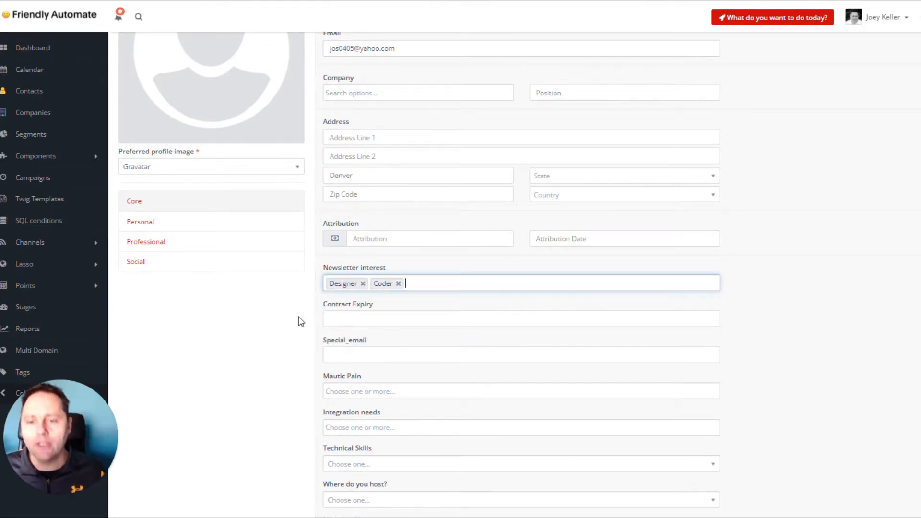
Remove both Coder and Designer from the contact's Newsletter interest field
scroll(300, 321, "up", 2)
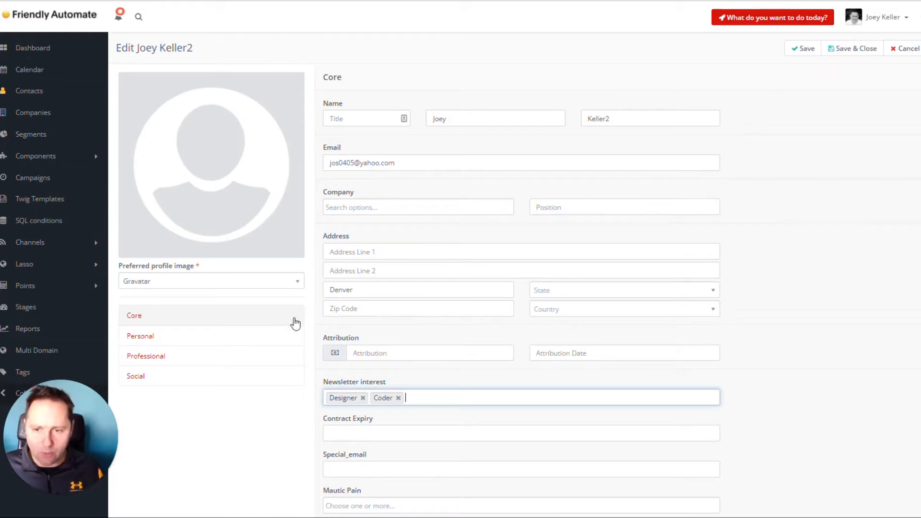
left_click(400, 400)
left_click(399, 398)
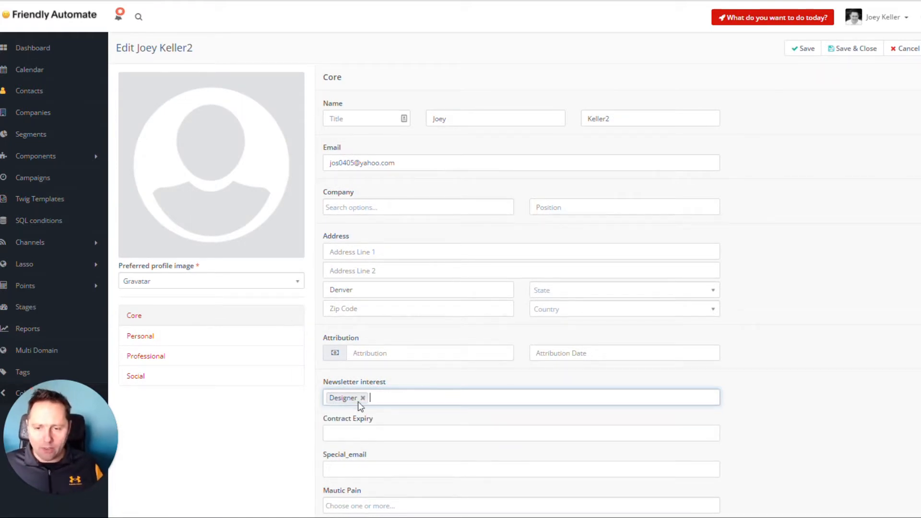
left_click(362, 399)
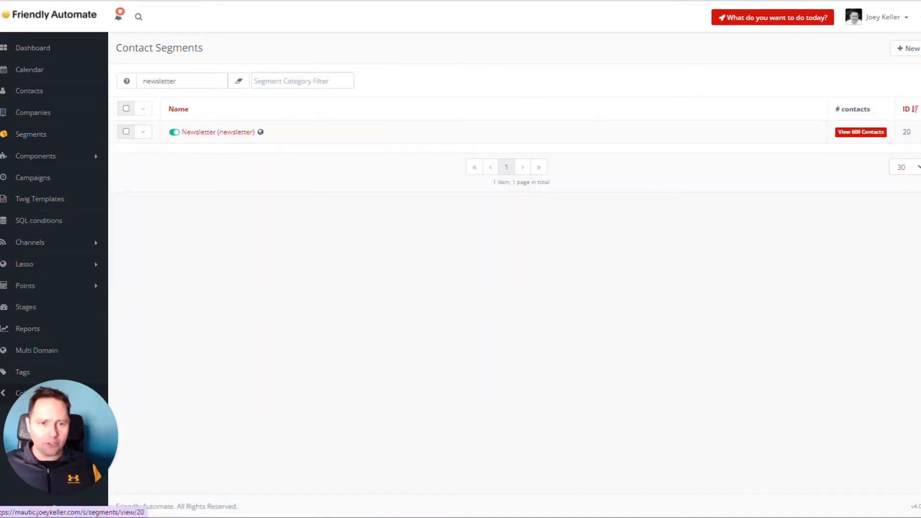
Create a new contact segment named "newsletter - coder"
left_click(909, 49)
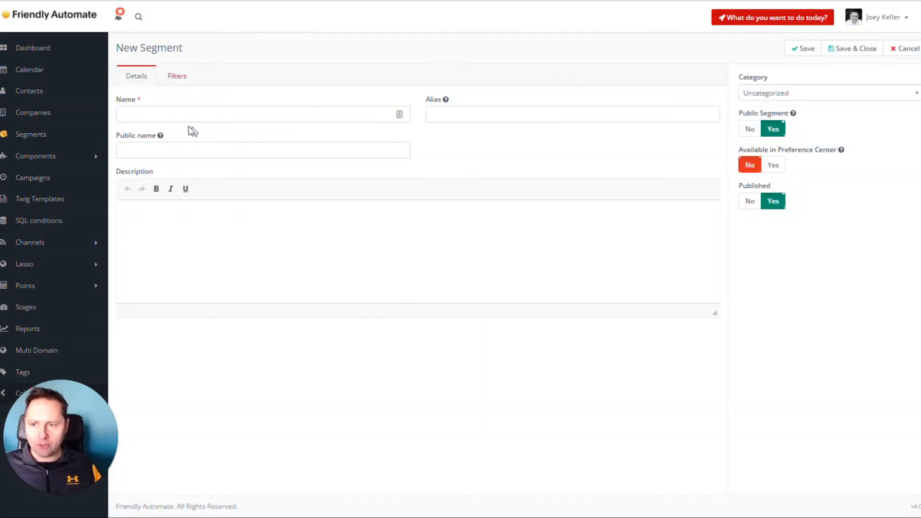
left_click(192, 115)
type("newsletter - co")
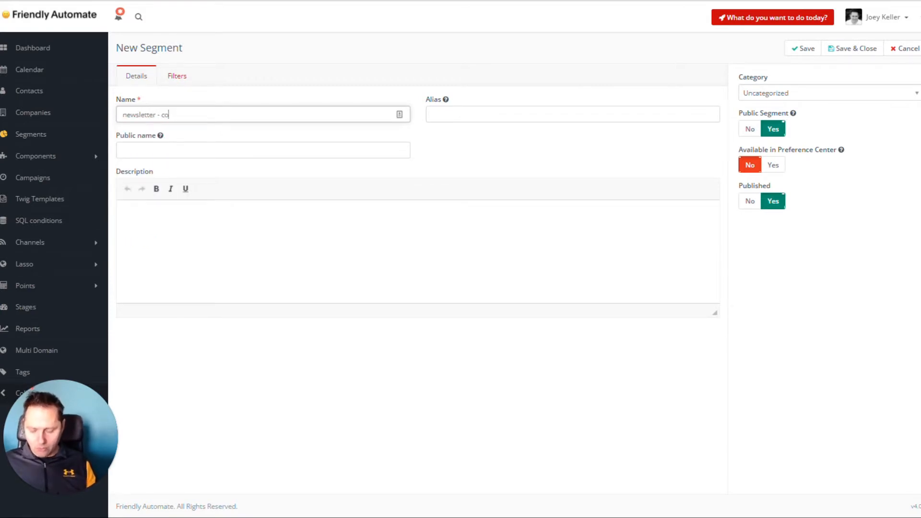
Add a segment filter requiring Newsletter interest to be including Coder
left_click(176, 76)
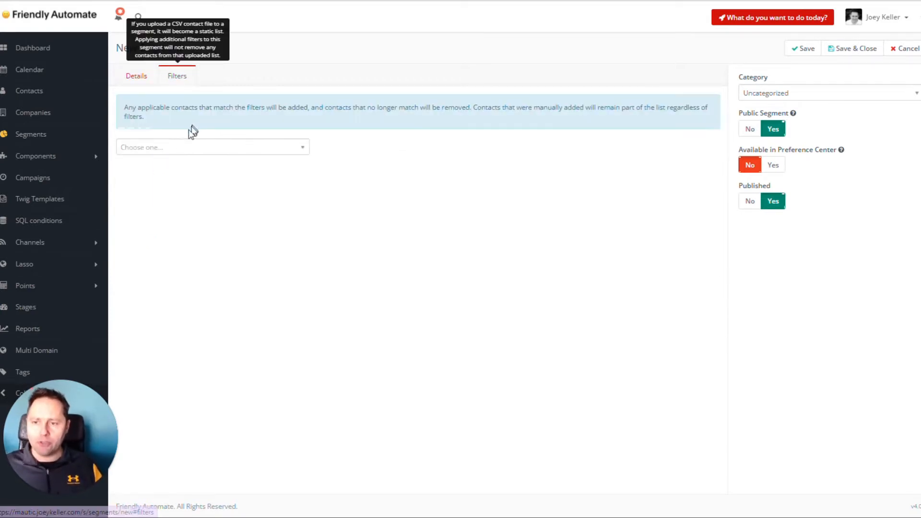
left_click(179, 148)
type("news")
left_click(187, 195)
left_click(349, 192)
left_click(352, 224)
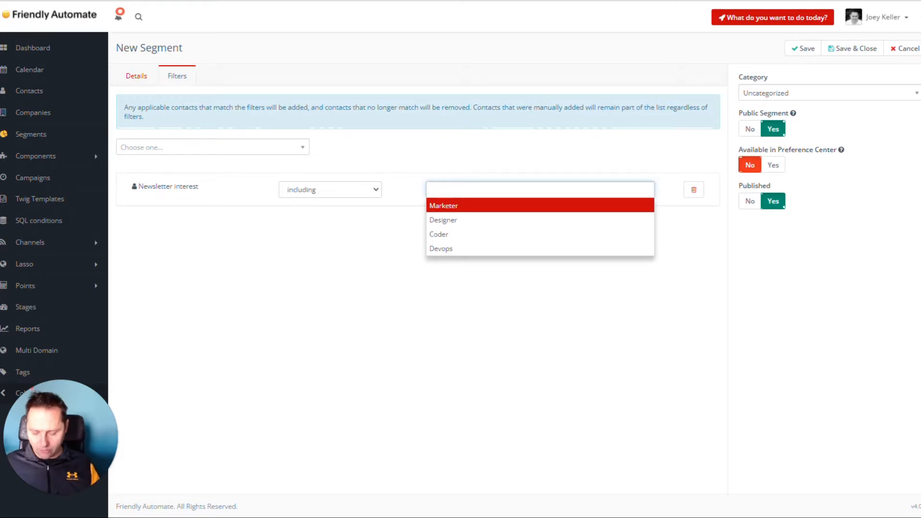
type("coder")
left_click(459, 207)
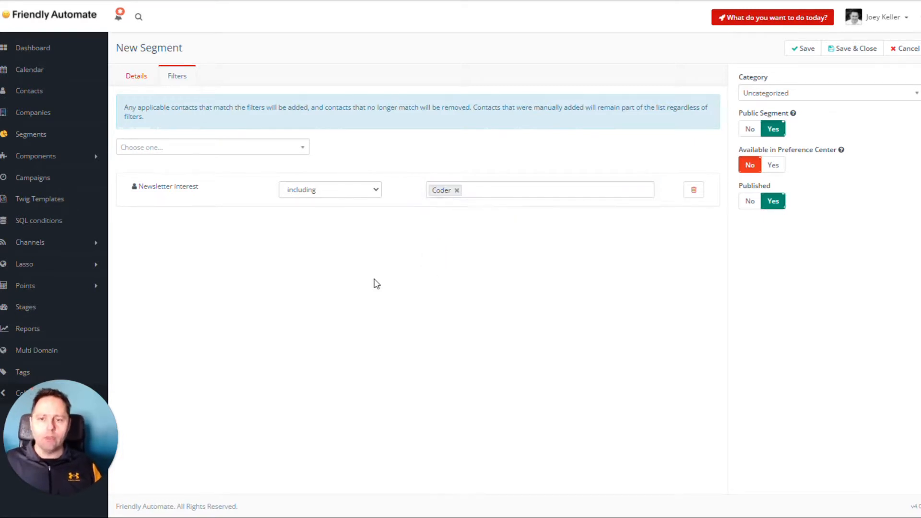
Add a second filter to the segment requiring the contact's Email to be not empty
left_click(214, 147)
type("email")
left_click(214, 210)
left_click(310, 241)
left_click(333, 285)
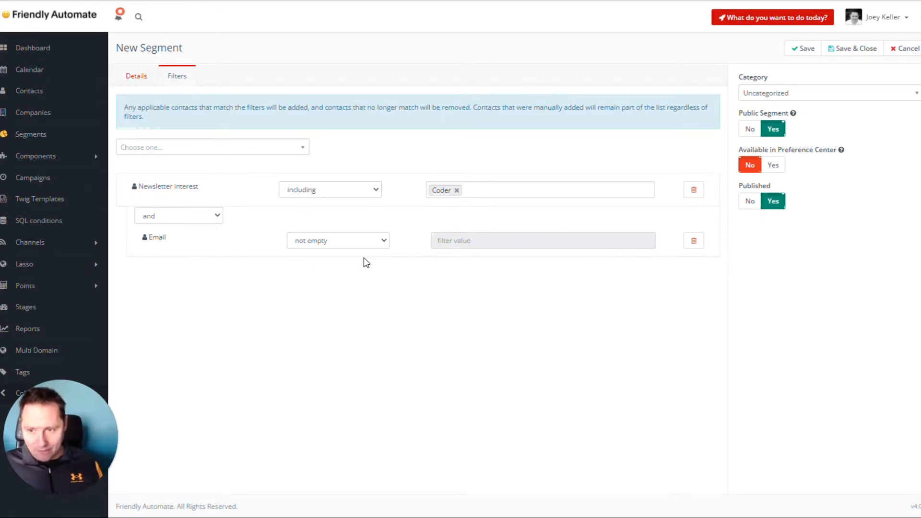
Exclude bounced contacts by adding a Bounced - Email filter set to not equal Yes
left_click(229, 148)
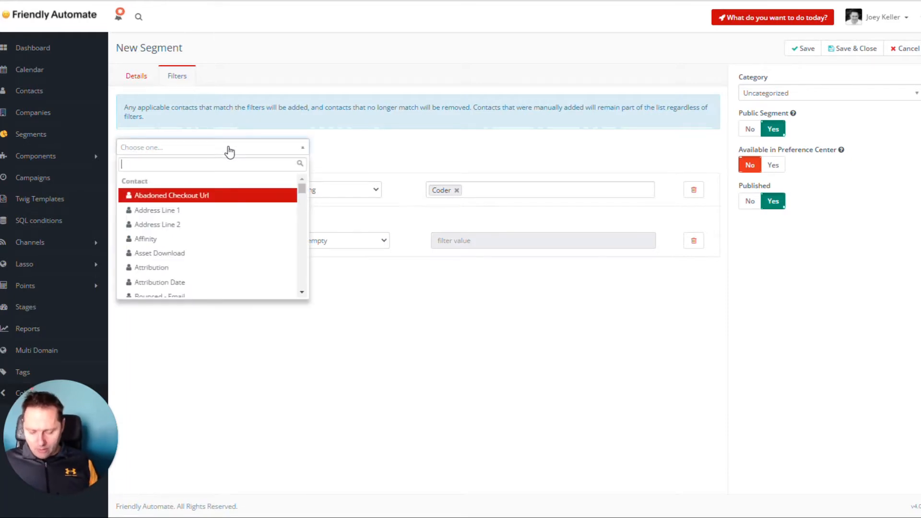
type("bounce")
left_click(261, 196)
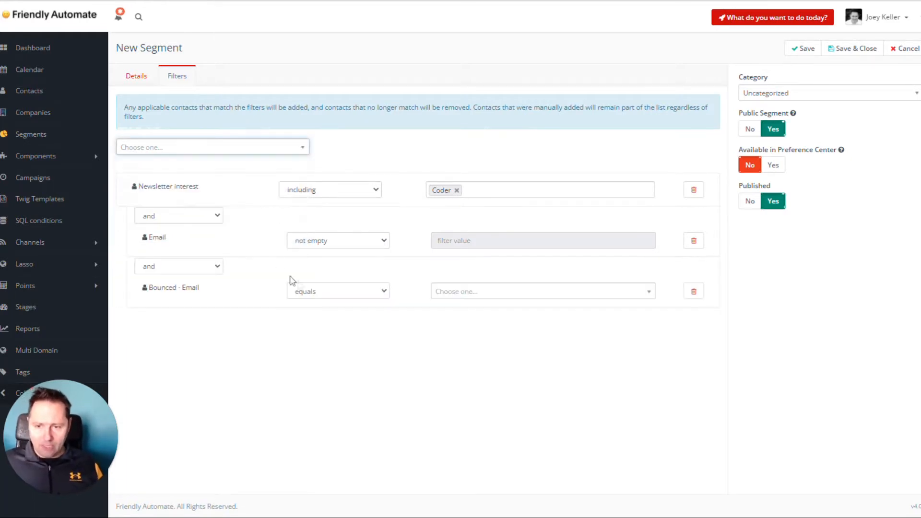
left_click(326, 291)
left_click(336, 314)
left_click(446, 294)
left_click(448, 340)
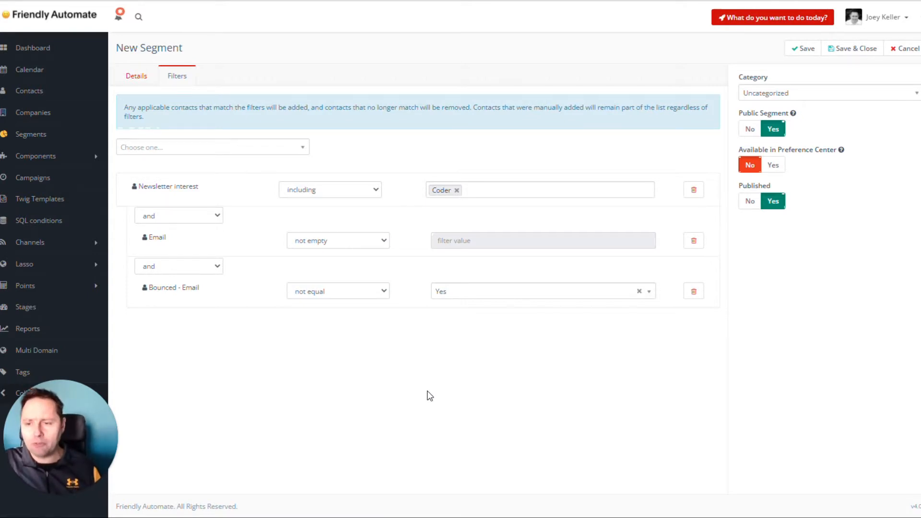
Exclude unsubscribed contacts by adding an Unsubscribed - Email filter set to not equal Yes
left_click(214, 149)
type("uns")
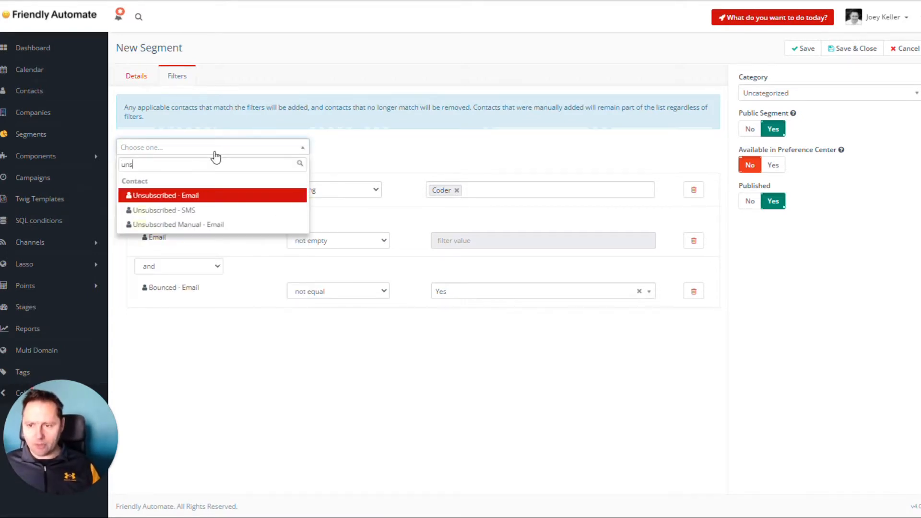
left_click(219, 201)
left_click(329, 342)
left_click(335, 366)
left_click(464, 348)
left_click(463, 378)
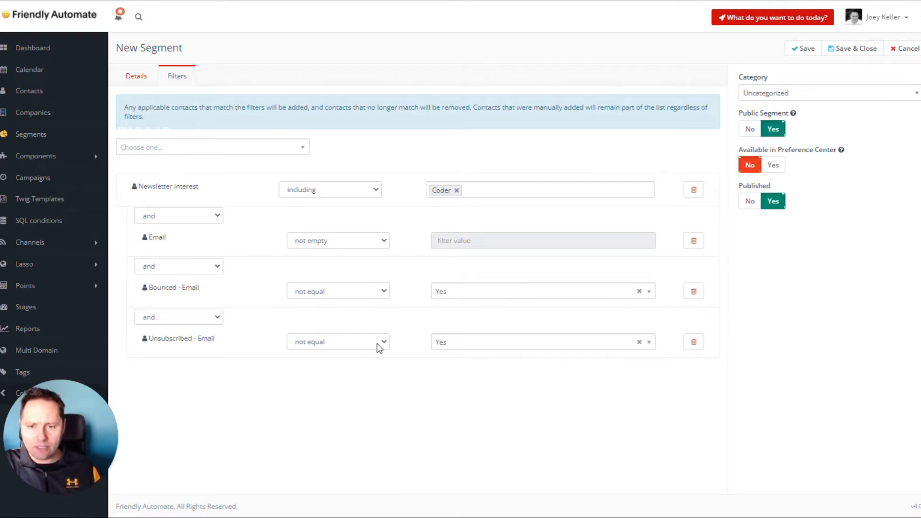
Save and close the coder segment, and view its details page before returning to the segment list
left_click(827, 48)
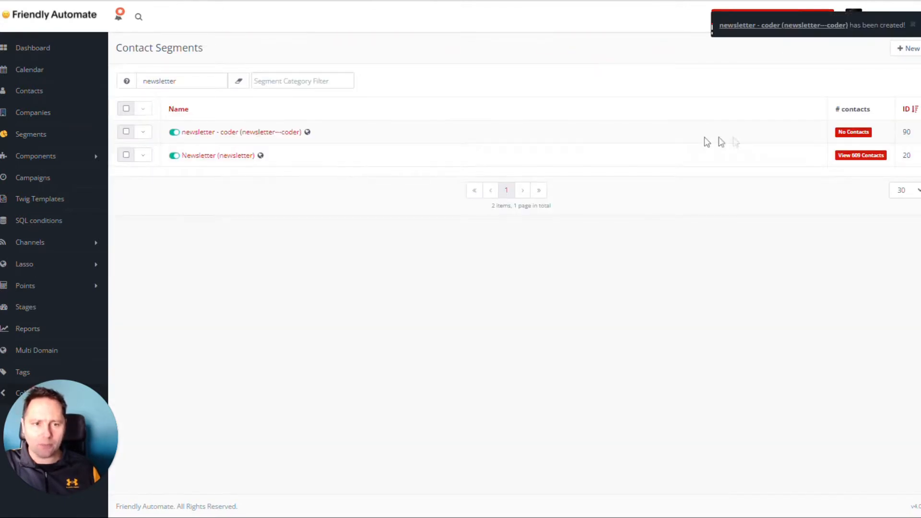
left_click(245, 136)
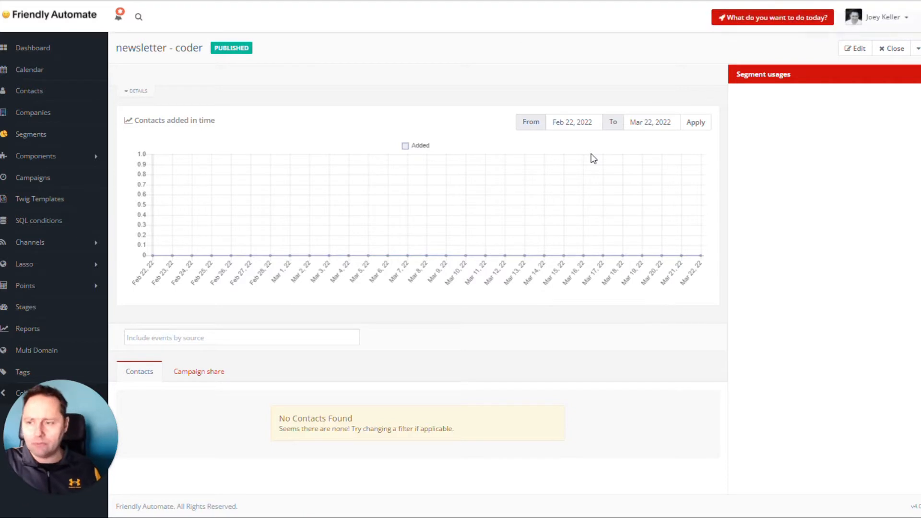
left_click(40, 135)
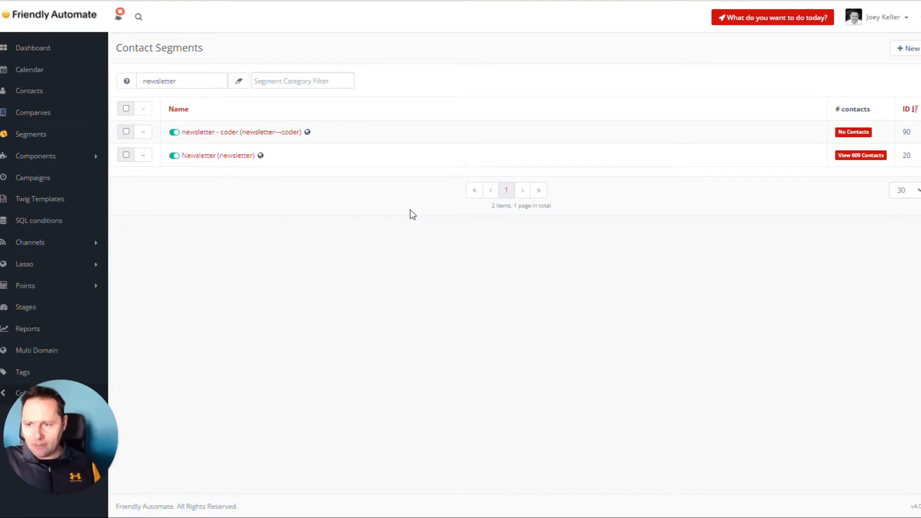
Create another contact segment named "newsletter - all interest"
left_click(908, 50)
left_click(211, 114)
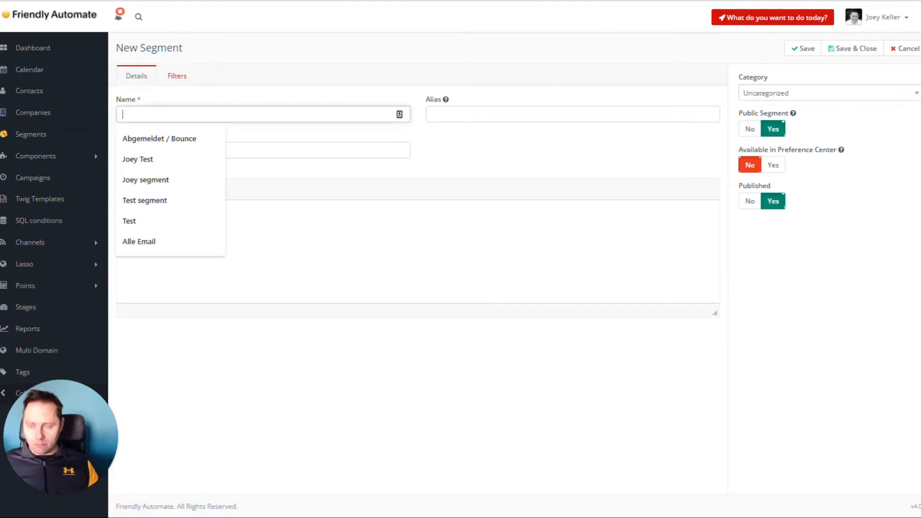
type("newsletter")
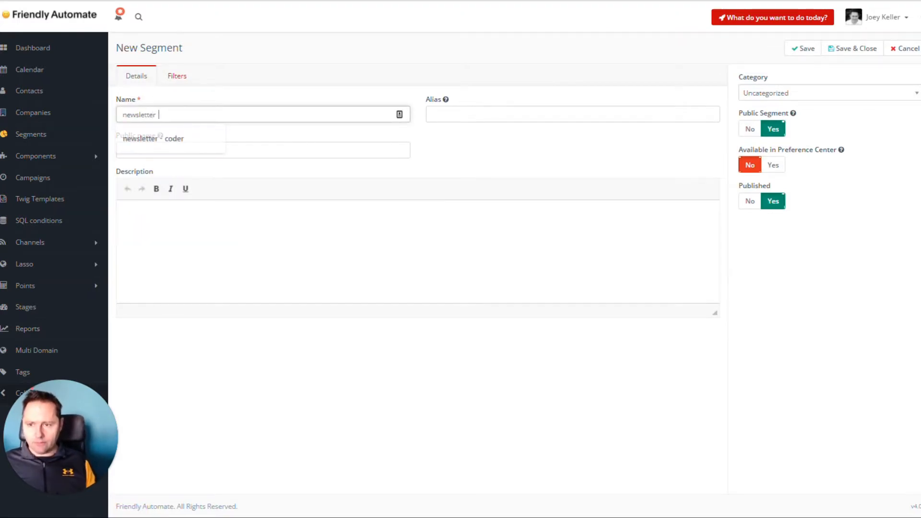
type(" - all inte")
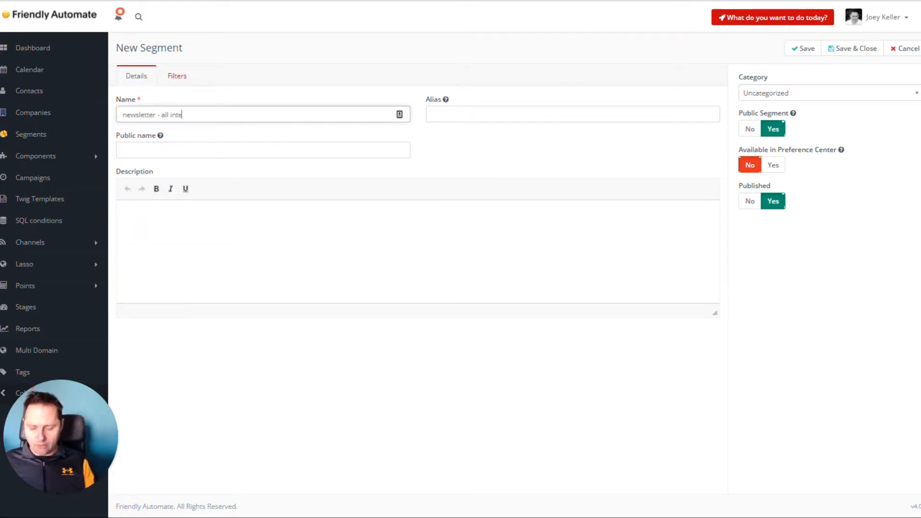
type("rest")
Add a Newsletter interest filter to the segment and set its operator to including
left_click(179, 77)
left_click(218, 146)
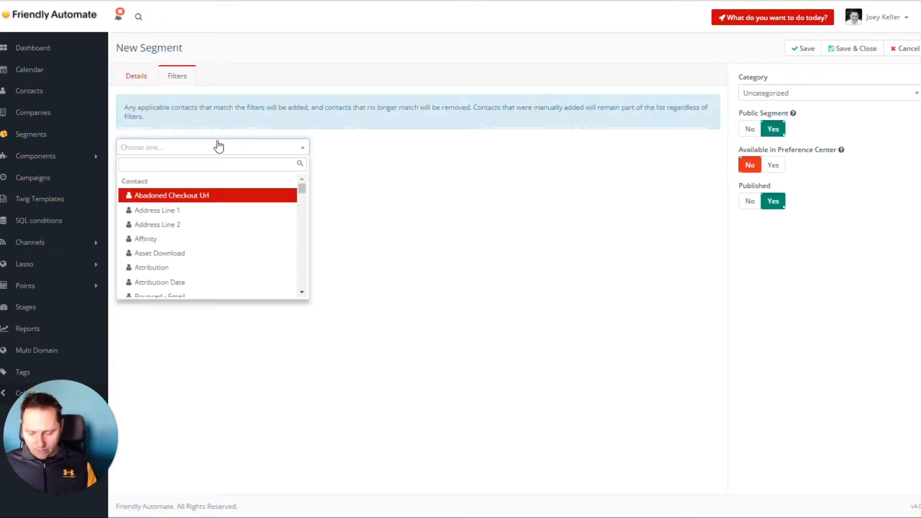
type("neqws")
key("BackSpace")
key("BackSpace")
key("BackSpace")
type("ws")
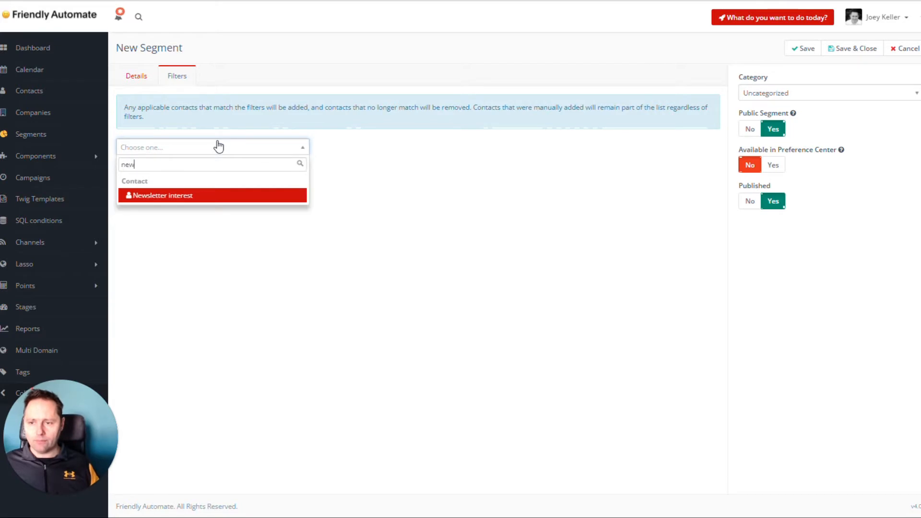
left_click(216, 196)
left_click(307, 191)
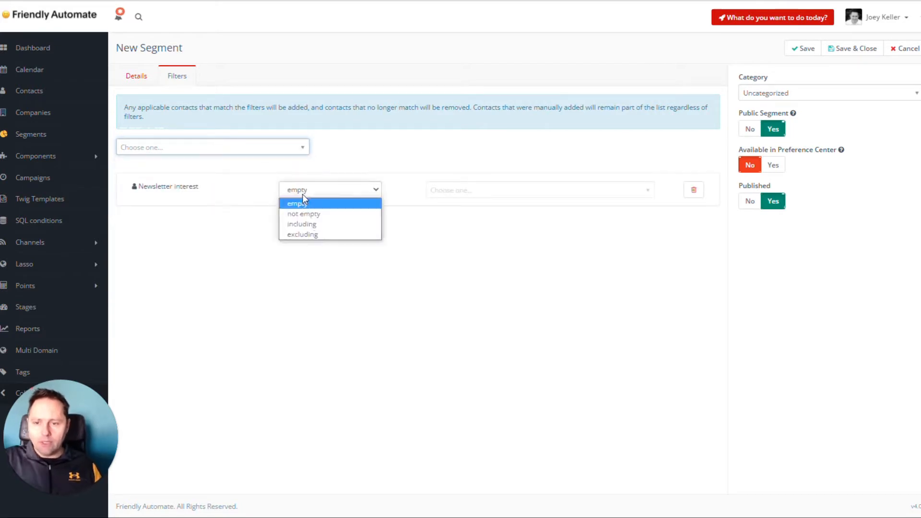
left_click(310, 224)
Choose Marketer, Designer, Coder and Devops as the filter's interests, and save and close the segment
left_click(511, 189)
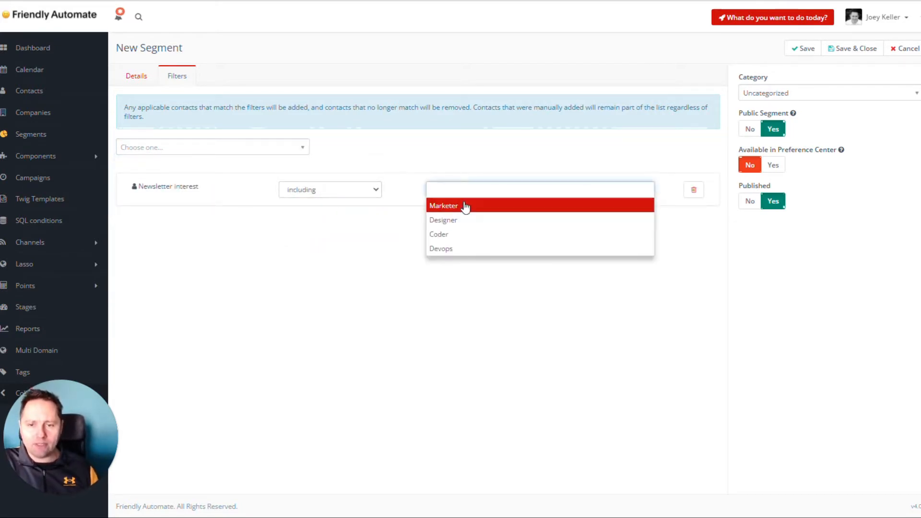
left_click(437, 205)
left_click(485, 190)
left_click(493, 210)
left_click(513, 190)
left_click(527, 206)
left_click(547, 190)
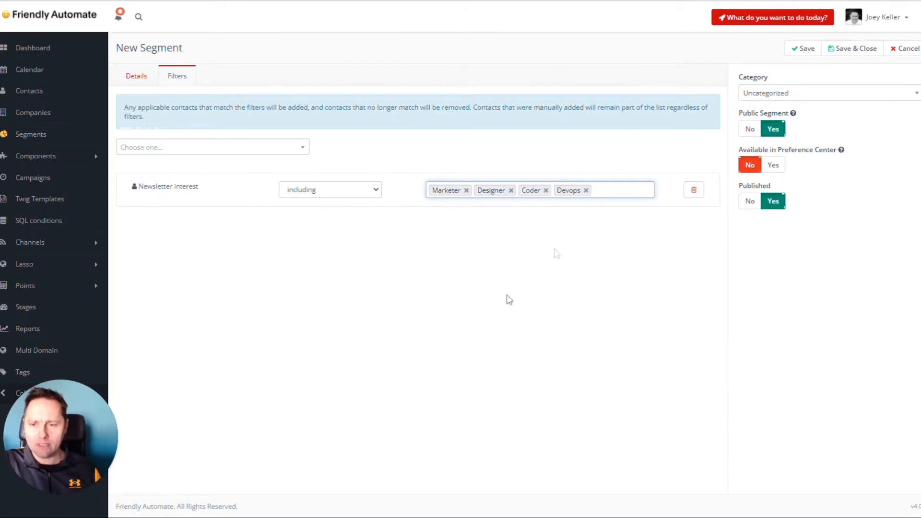
left_click(849, 49)
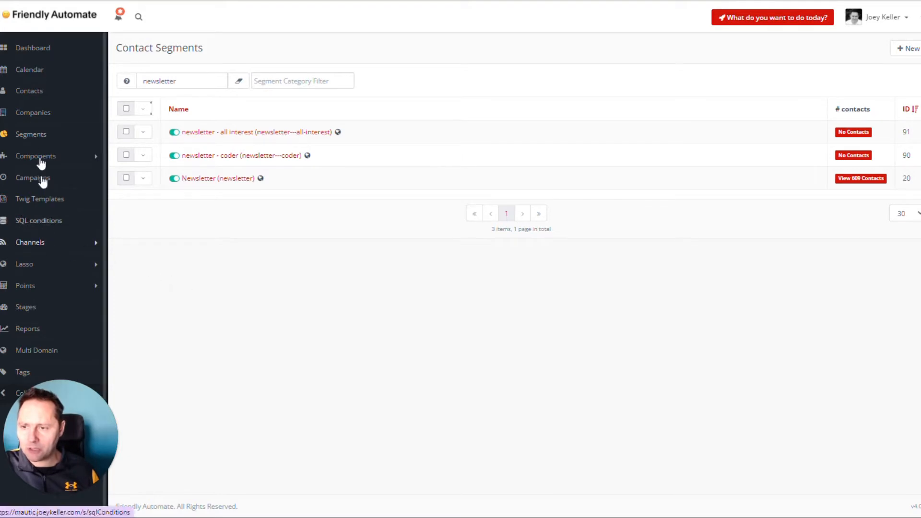
Create a new landing page titled "Thank you"
left_click(41, 157)
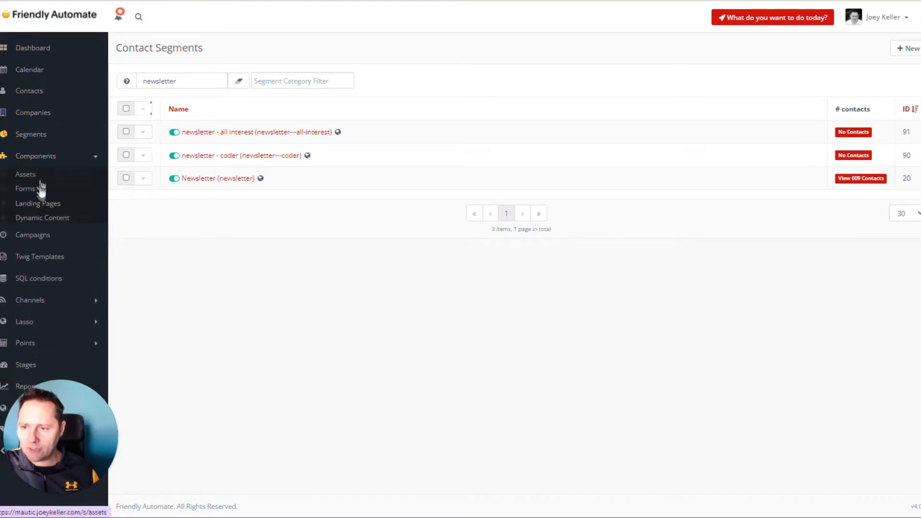
left_click(37, 204)
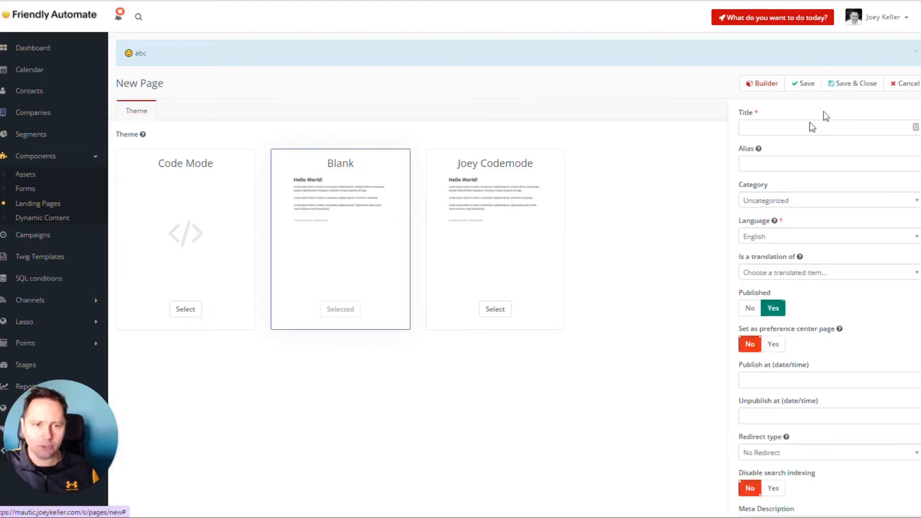
left_click(830, 126)
type("newsl")
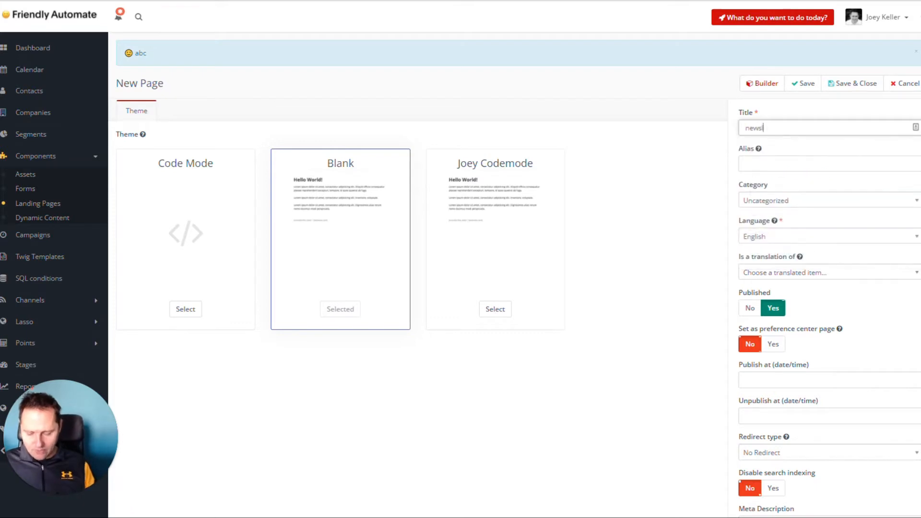
type("etter pref cebnter")
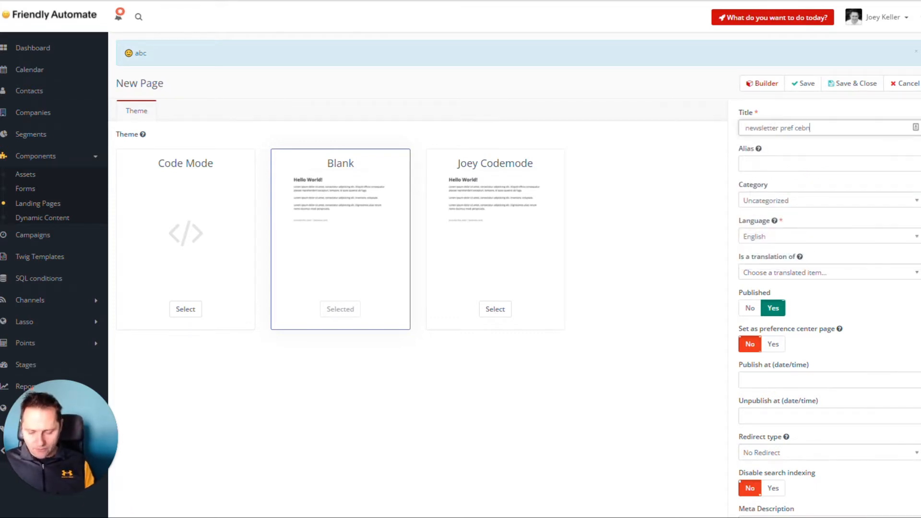
key("ctrl+a")
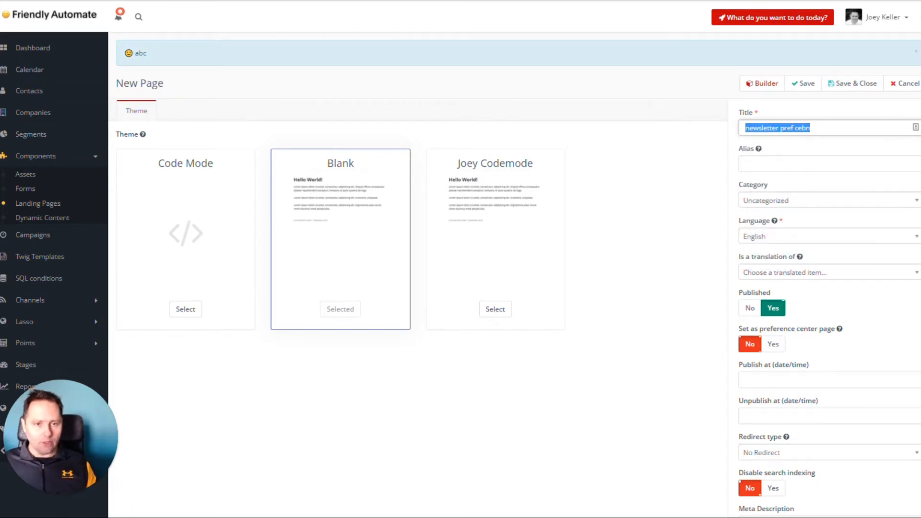
type("Thank y")
key("ctrl+a")
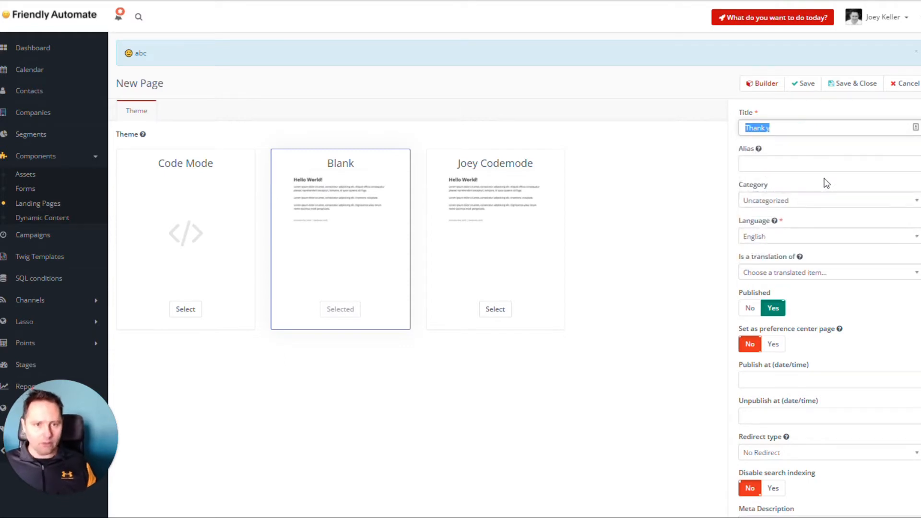
type("Thank")
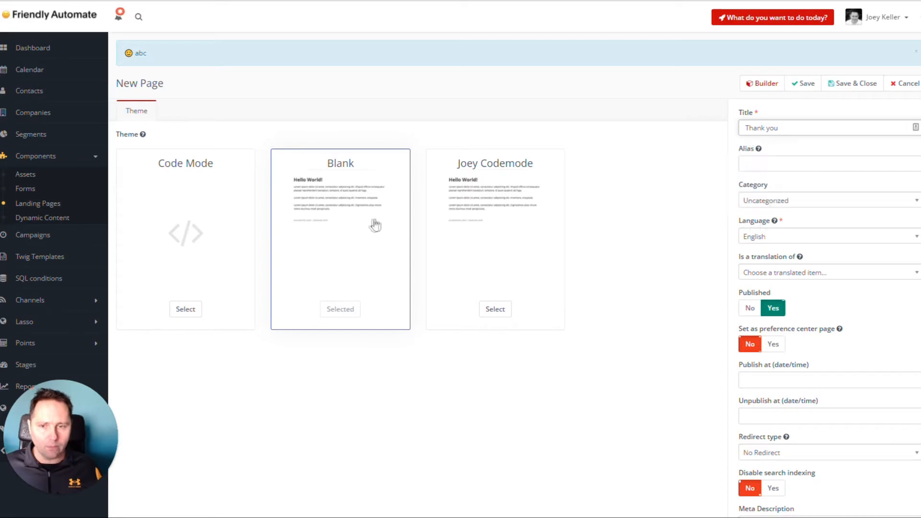
Replace the landing page's "Hello there!" heading with "Thank you!" in the builder, and save and close the page
left_click(758, 91)
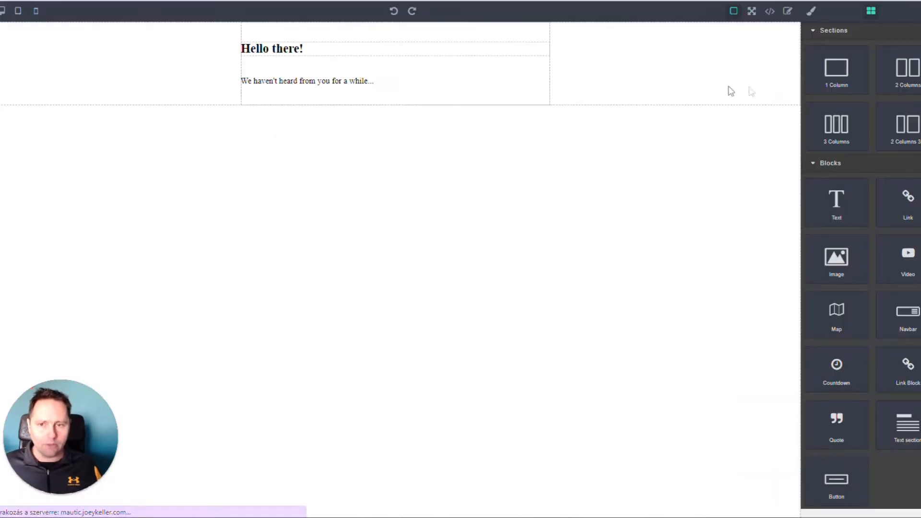
double_click(266, 56)
key("ctrl+a")
type("Thank you!")
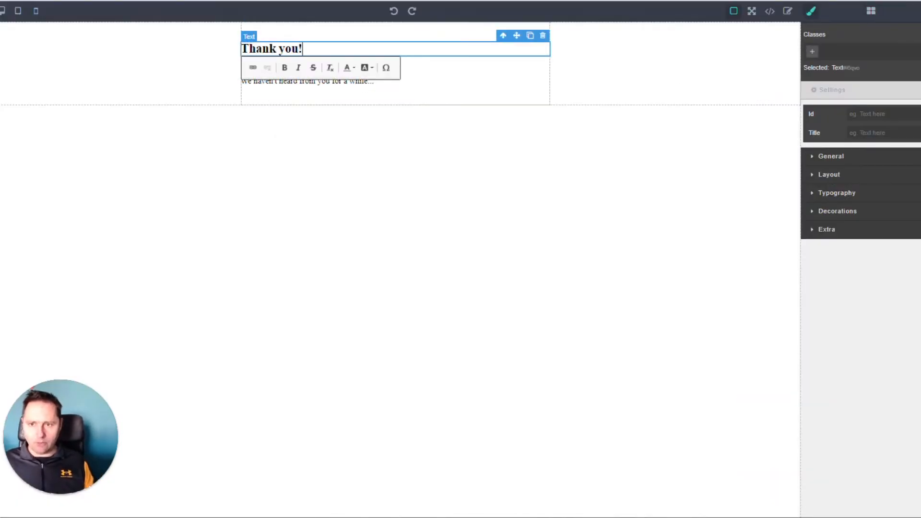
left_click(320, 117)
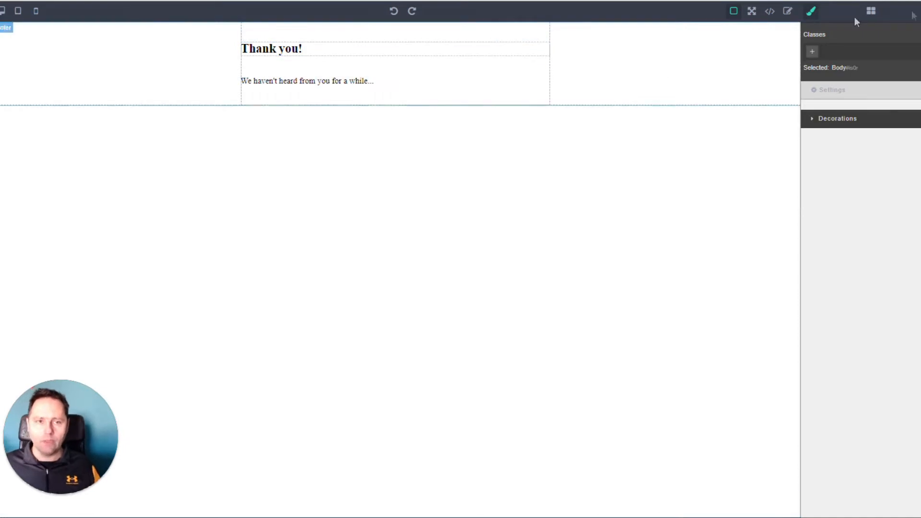
left_click(911, 18)
left_click(852, 84)
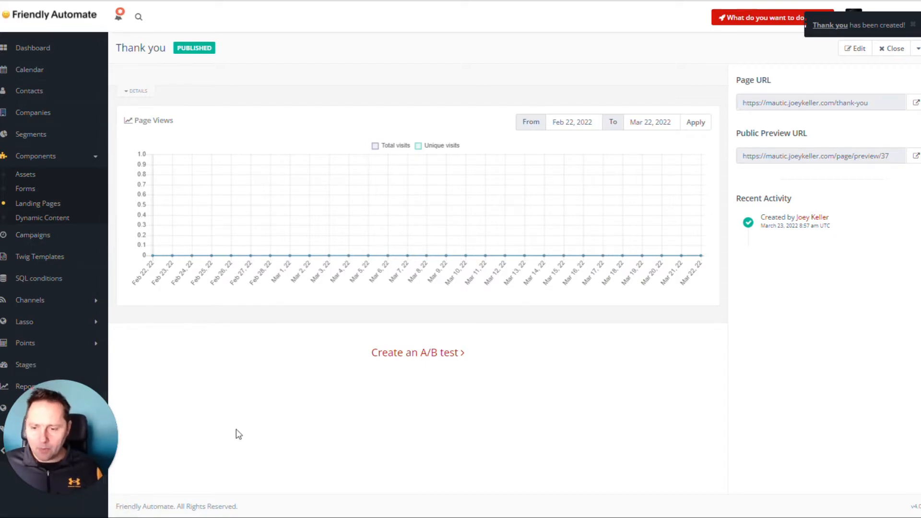
Create a new standalone form named "Newsletter Interest"
left_click(25, 190)
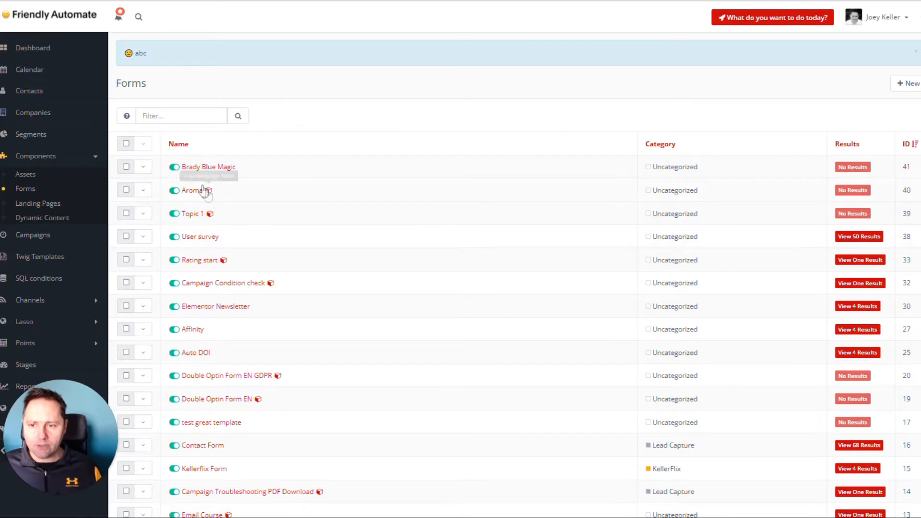
left_click(905, 84)
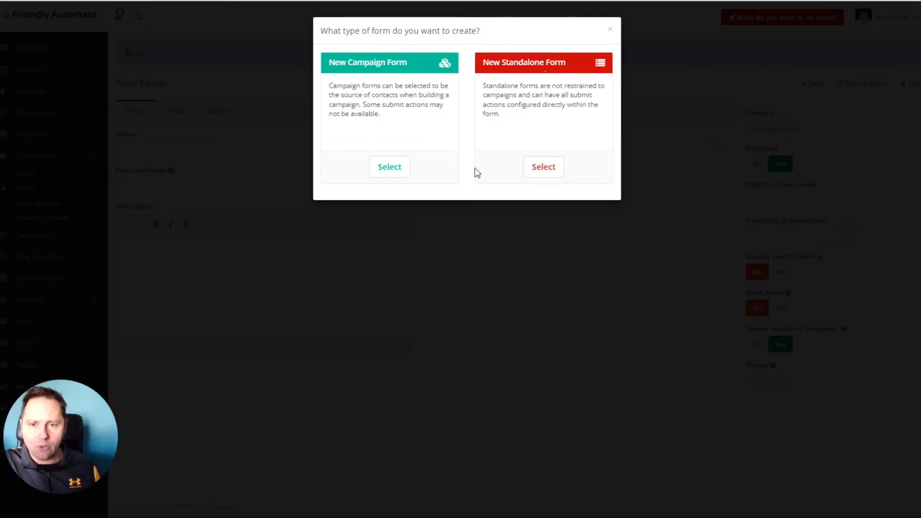
left_click(542, 166)
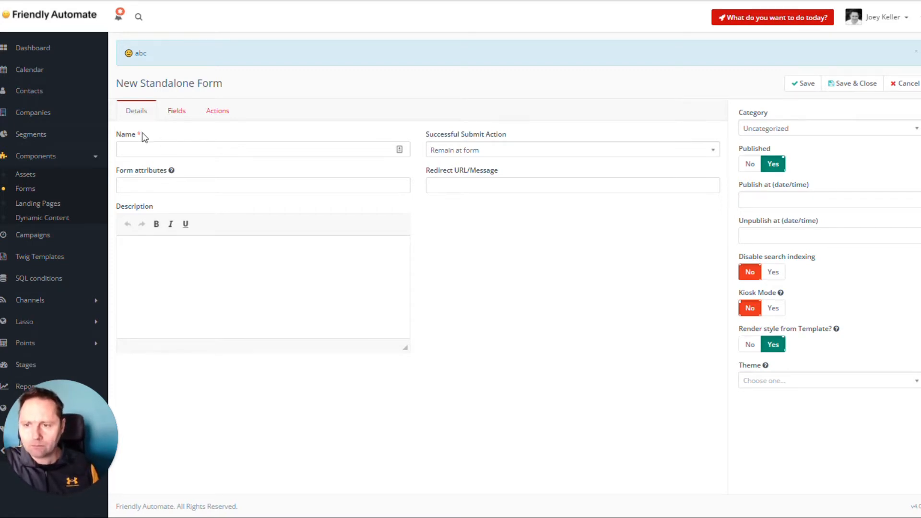
left_click(172, 149)
type("Newsletter Interest")
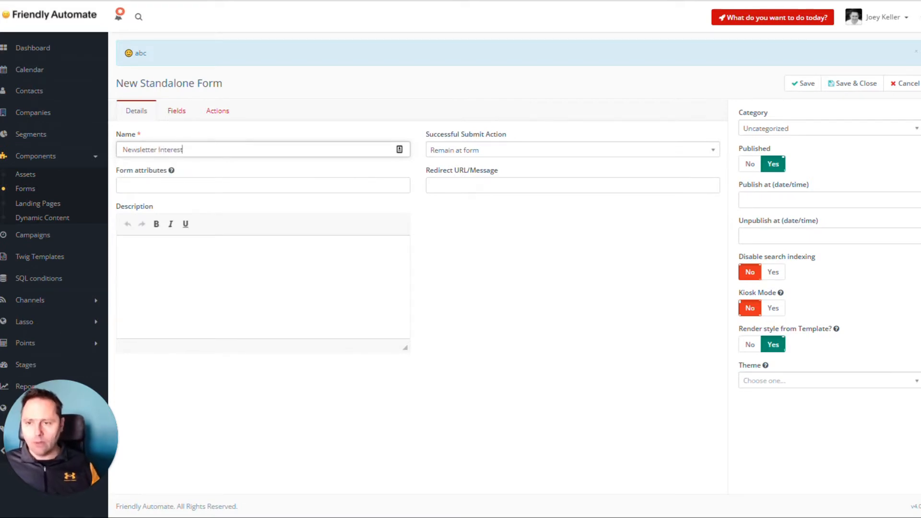
Set the form's successful submit action to Redirect URL
left_click(182, 114)
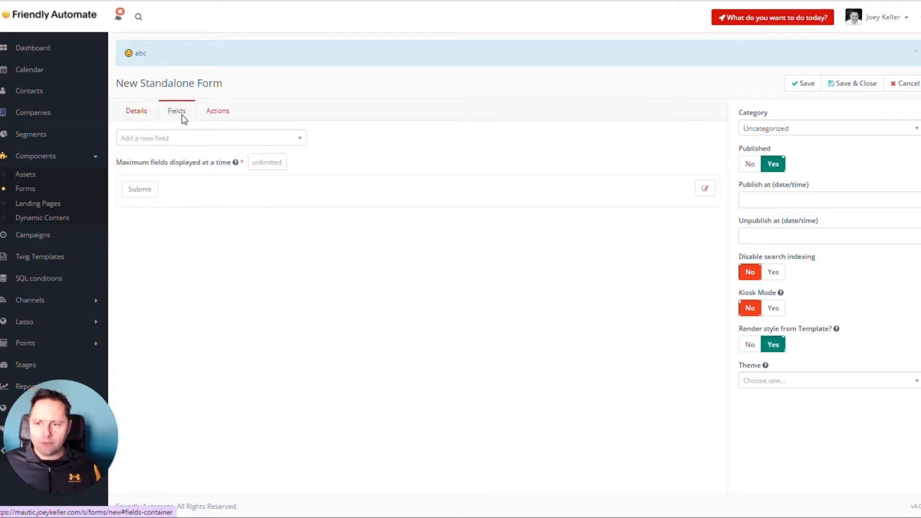
left_click(143, 115)
left_click(502, 150)
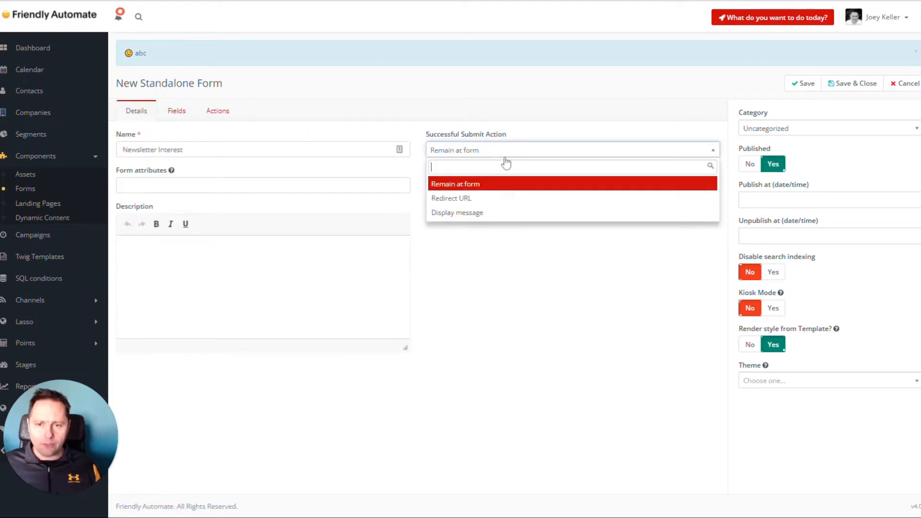
left_click(509, 200)
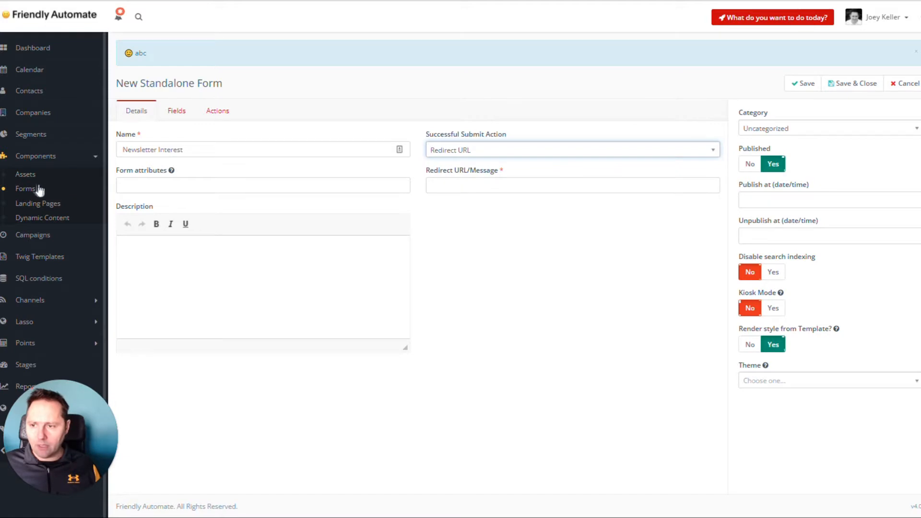
Copy the Thank you landing page's URL and paste it as the form's redirect URL
middle_click(37, 206)
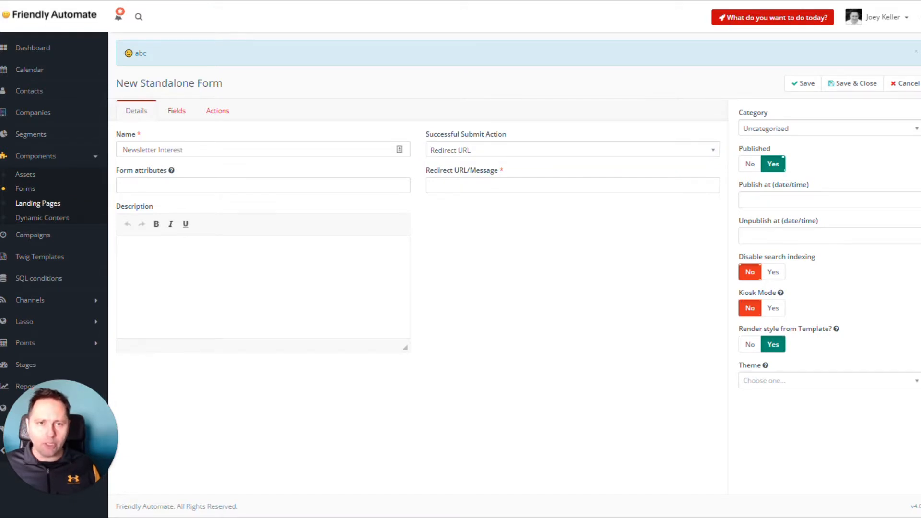
key("ctrl+Tab")
left_click(206, 168)
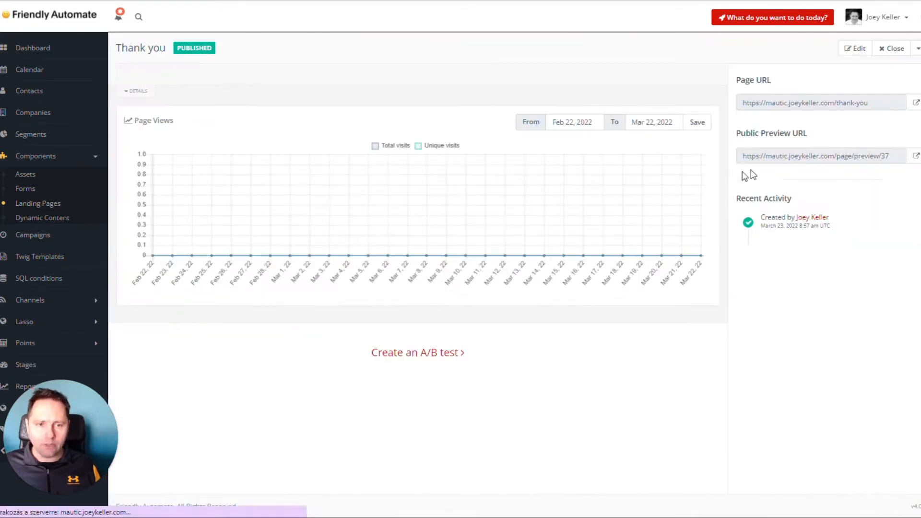
left_click(816, 102)
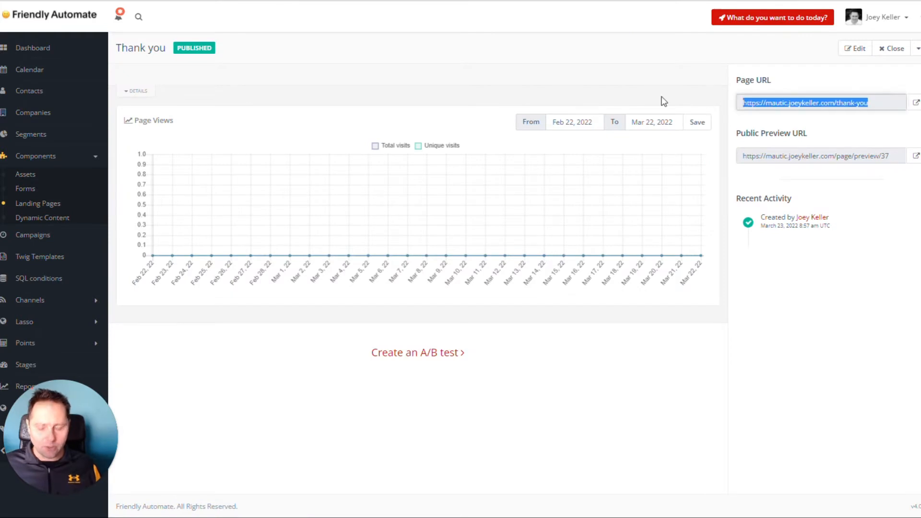
key("ctrl+c")
key("ctrl+shift+Tab")
left_click(511, 185)
key("ctrl+v")
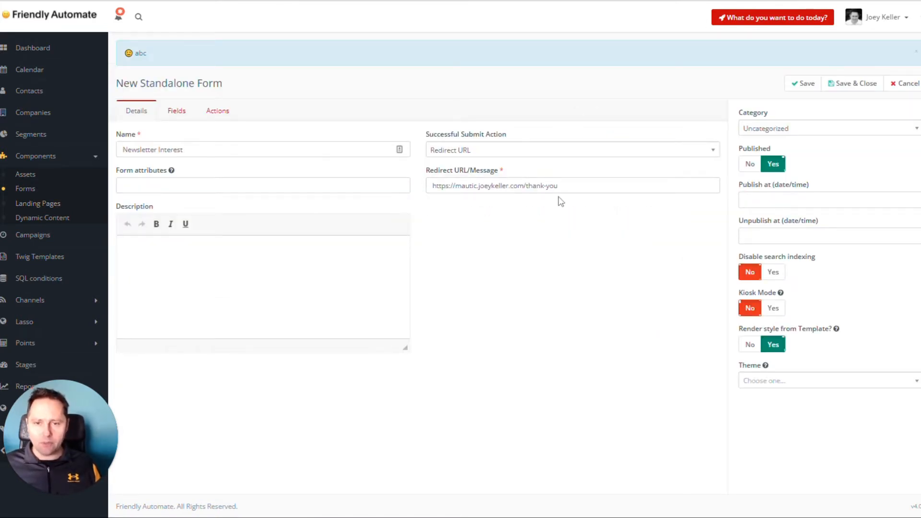
Start adding an Email field to the form and label it "Your Email"
left_click(176, 113)
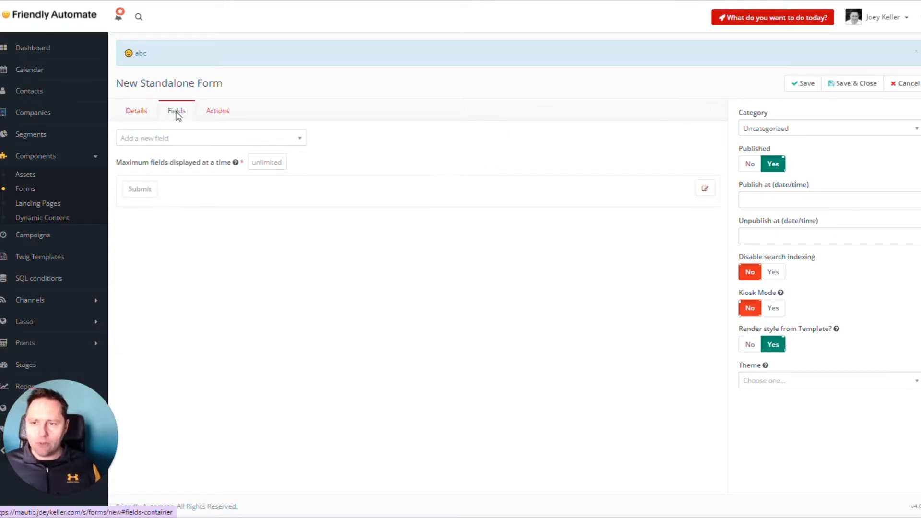
left_click(176, 142)
type("email")
left_click(183, 173)
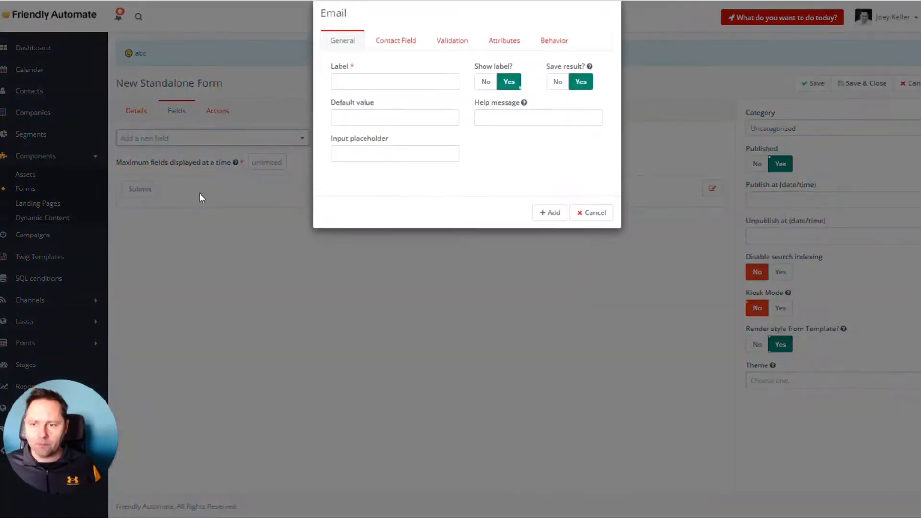
left_click(365, 100)
type("Emai")
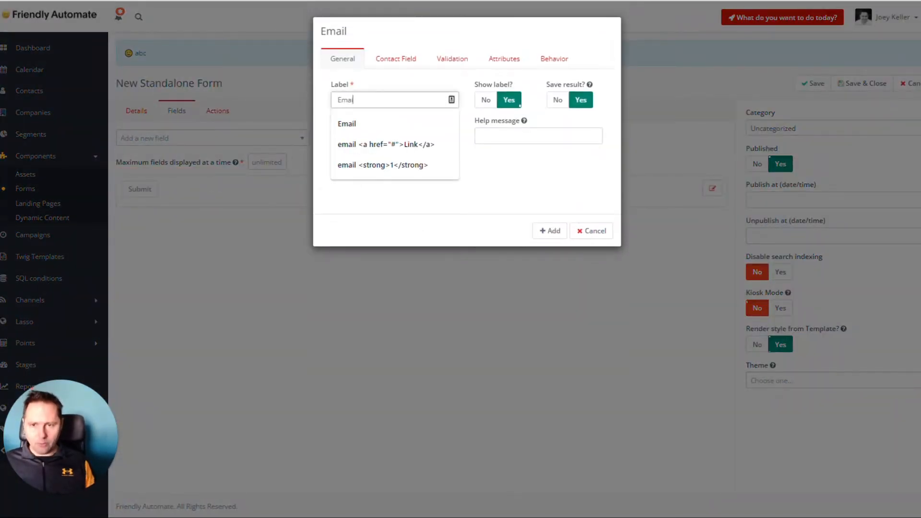
key("ctrl+a")
type("Your email")
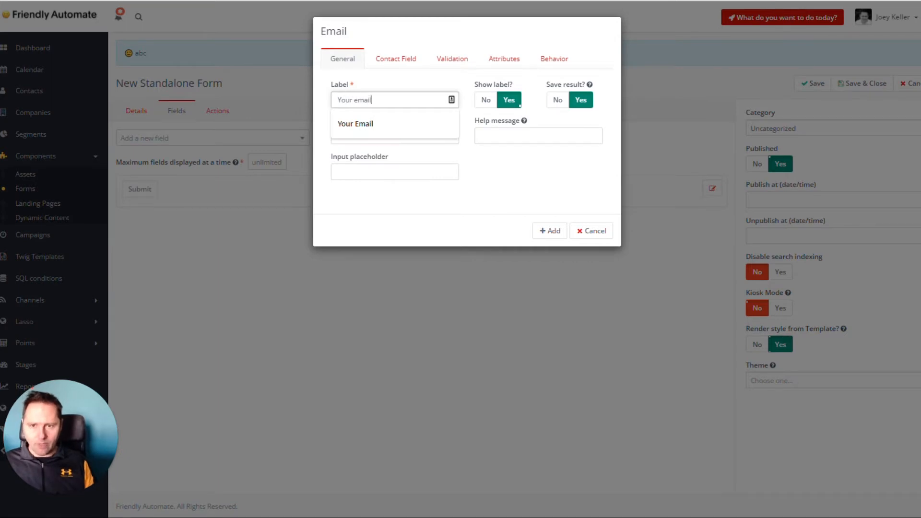
left_click(380, 125)
key("Tab")
key("Tab")
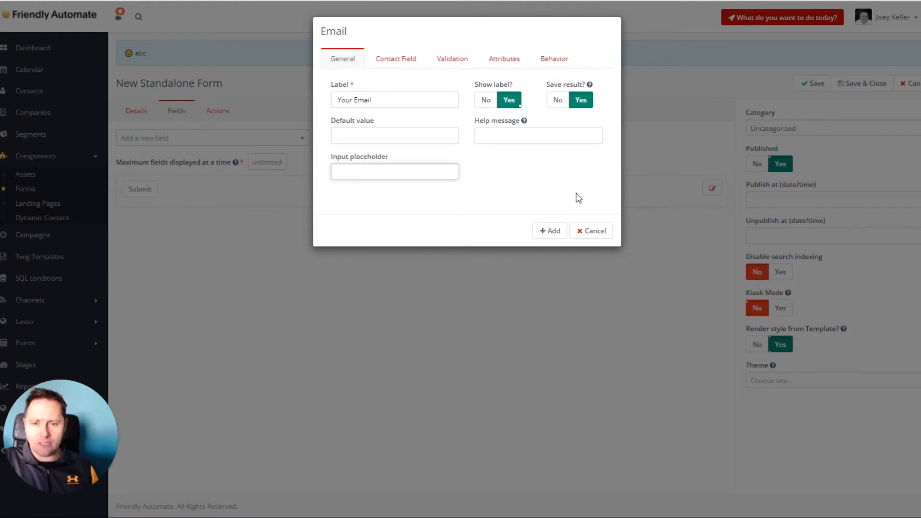
Make the Email field required with the validation message "E-mail address is required"
left_click(396, 70)
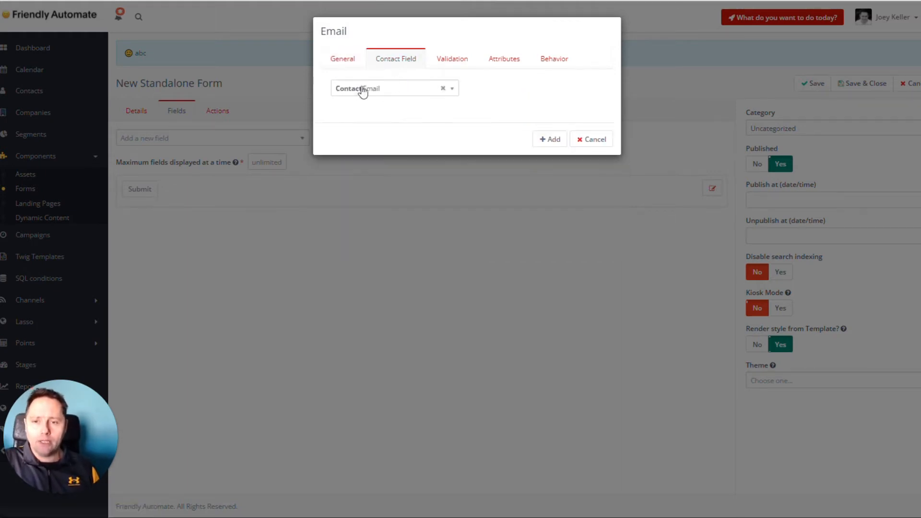
left_click(455, 59)
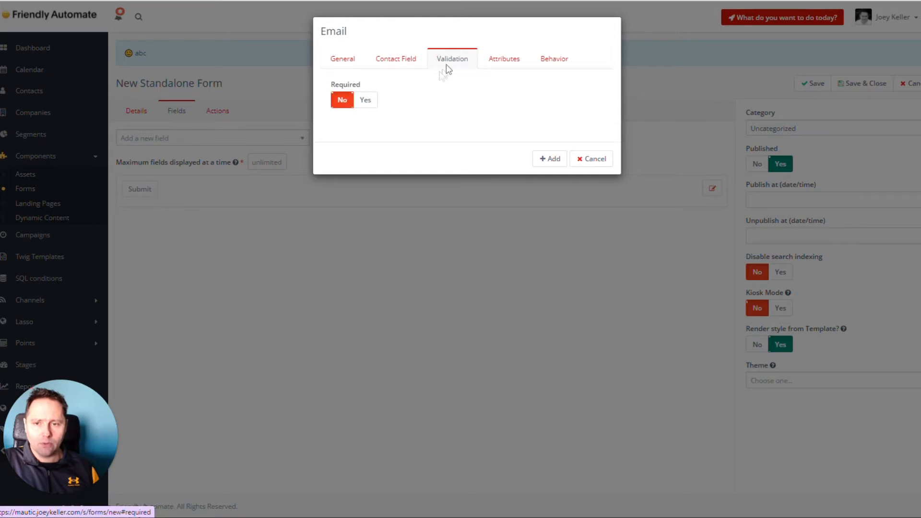
left_click(365, 100)
left_click(514, 100)
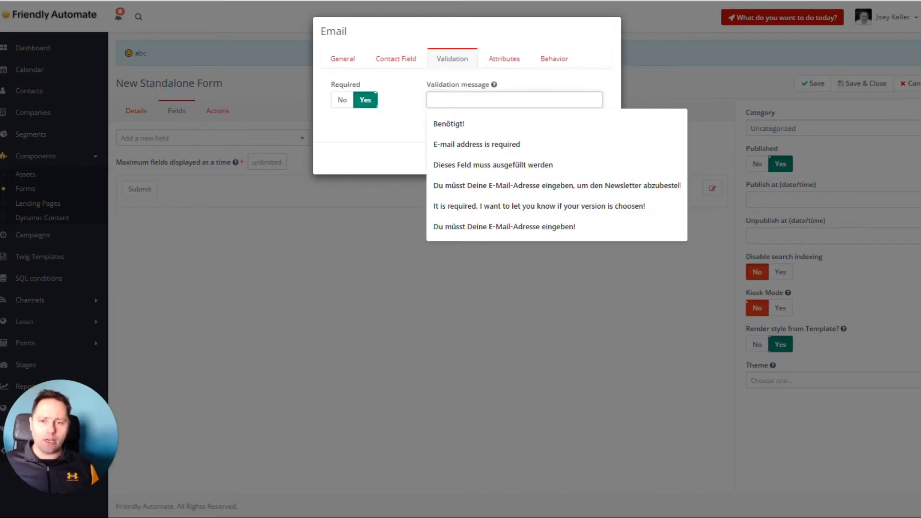
left_click(443, 144)
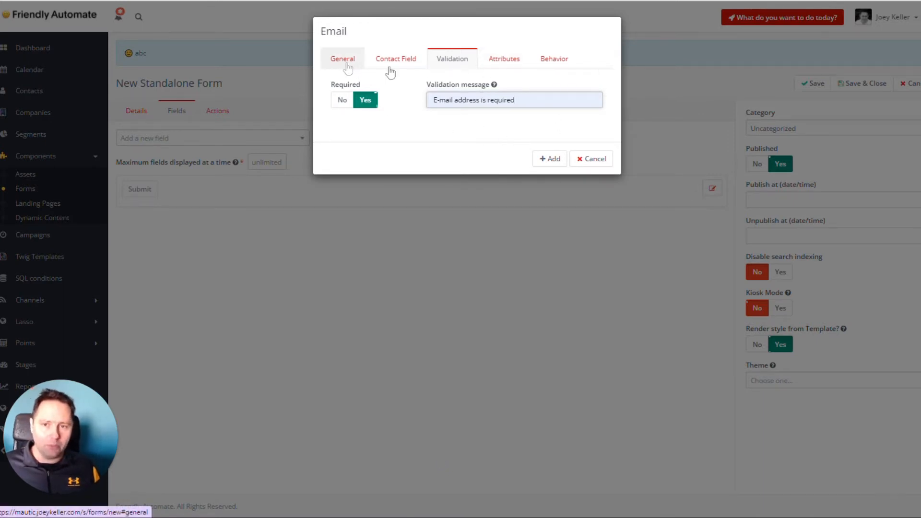
left_click(506, 65)
left_click(442, 68)
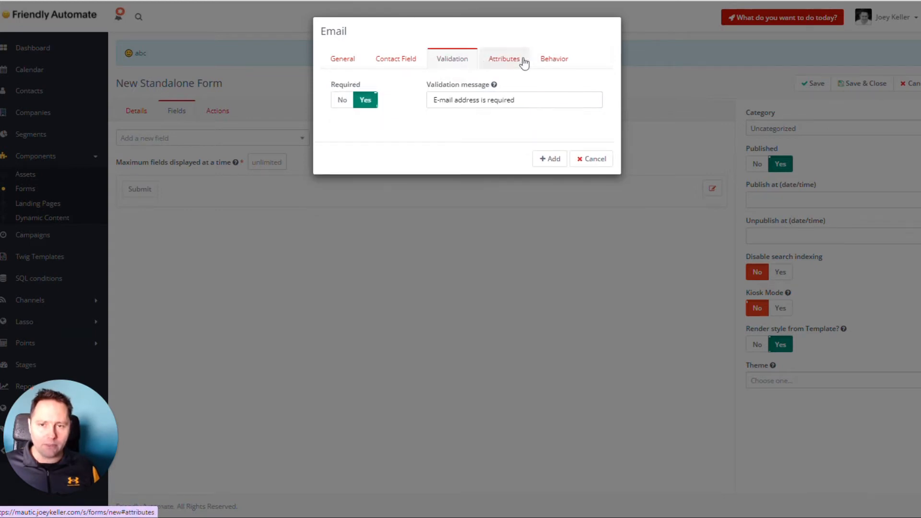
Turn on auto fill data, turn off showing the field when a value exists, and add the Email field to the form
left_click(553, 61)
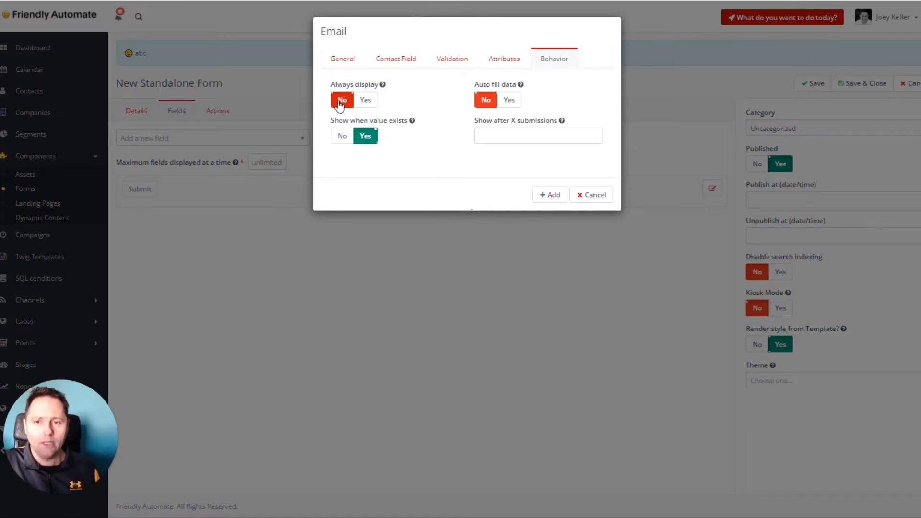
left_click(509, 100)
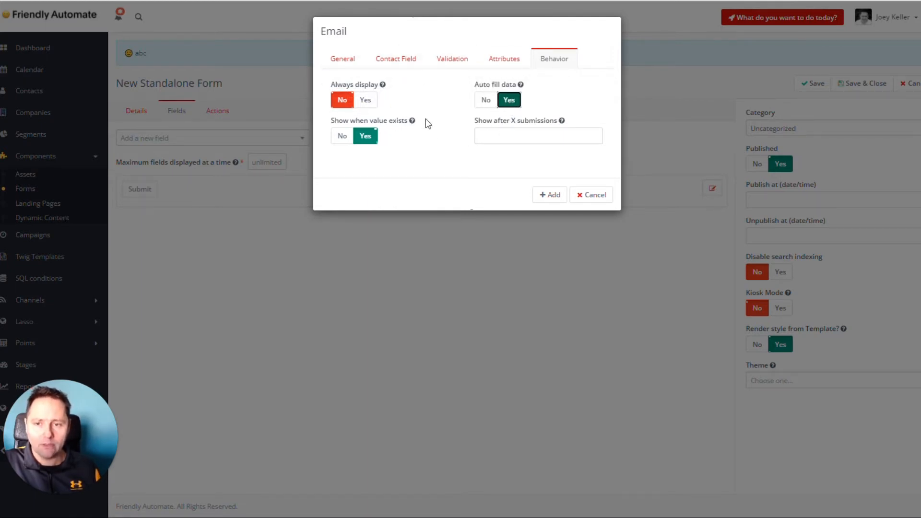
left_click(342, 136)
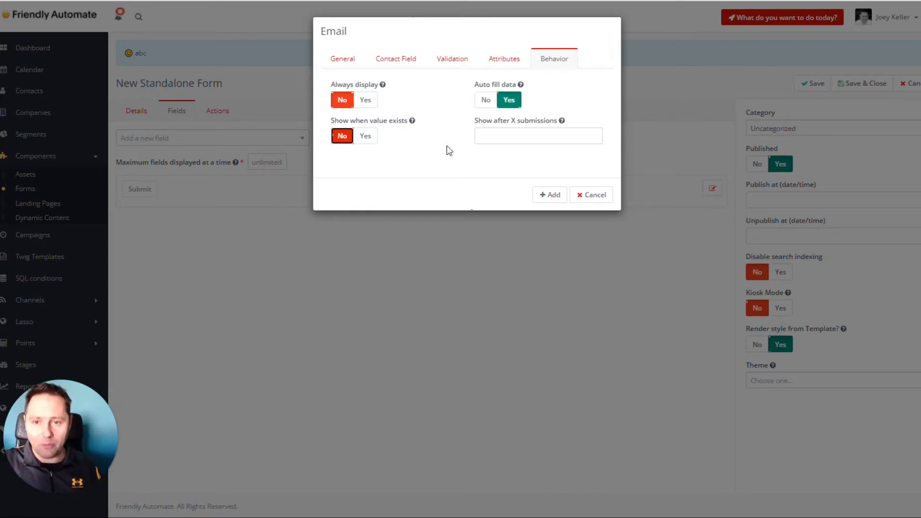
left_click(547, 196)
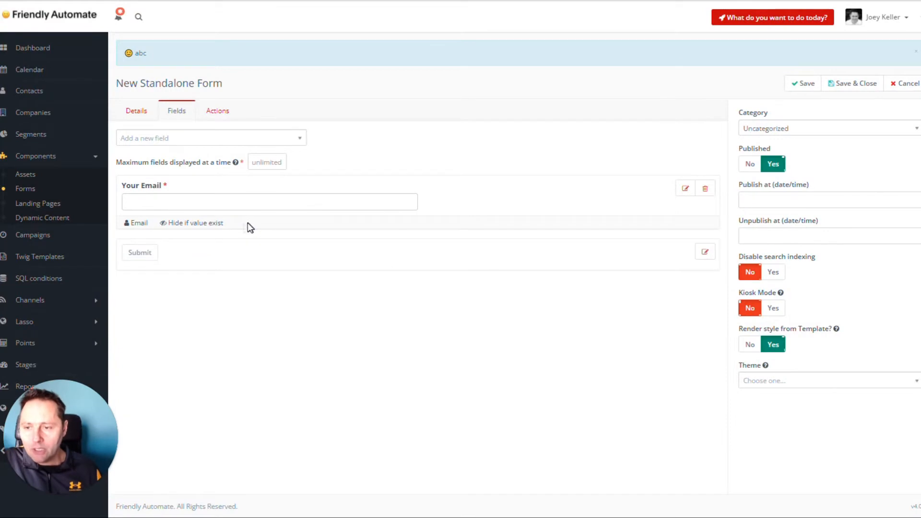
Start adding a Checkbox group field to the form and label it "Choose your newsletter interest!"
left_click(165, 144)
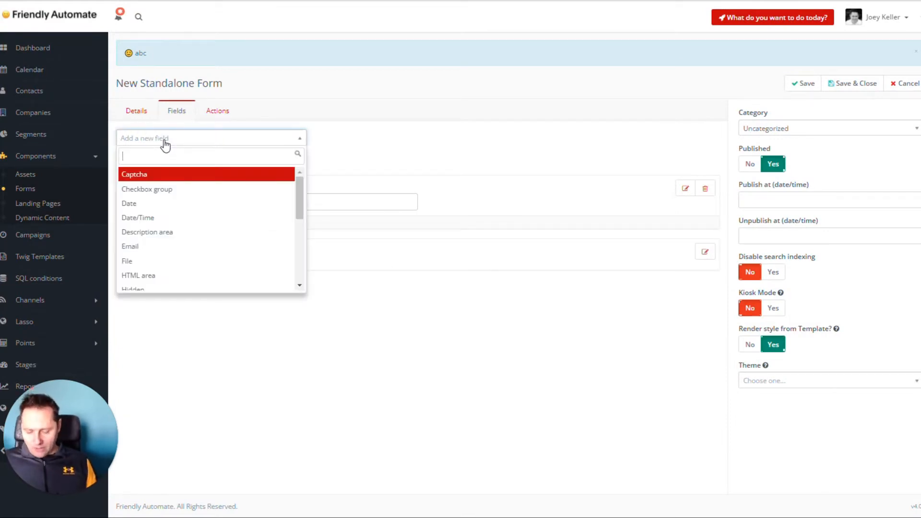
type("ch")
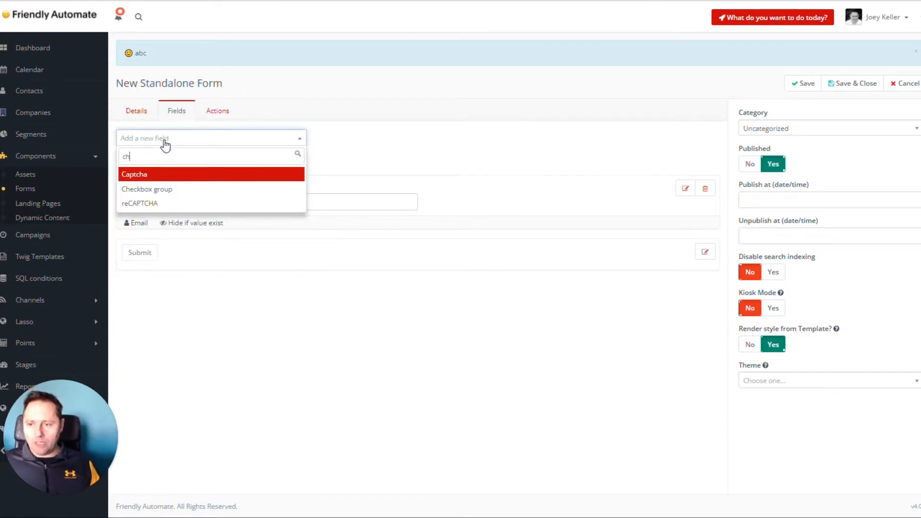
left_click(181, 187)
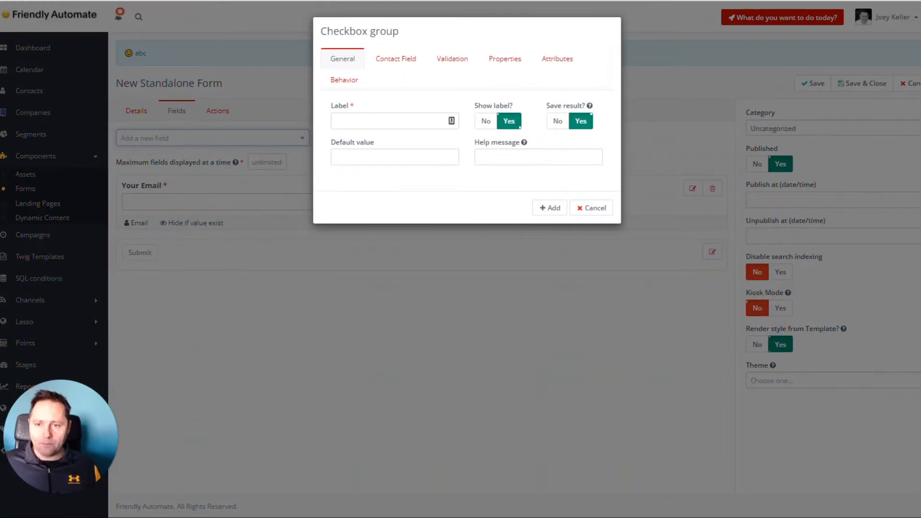
left_click(367, 122)
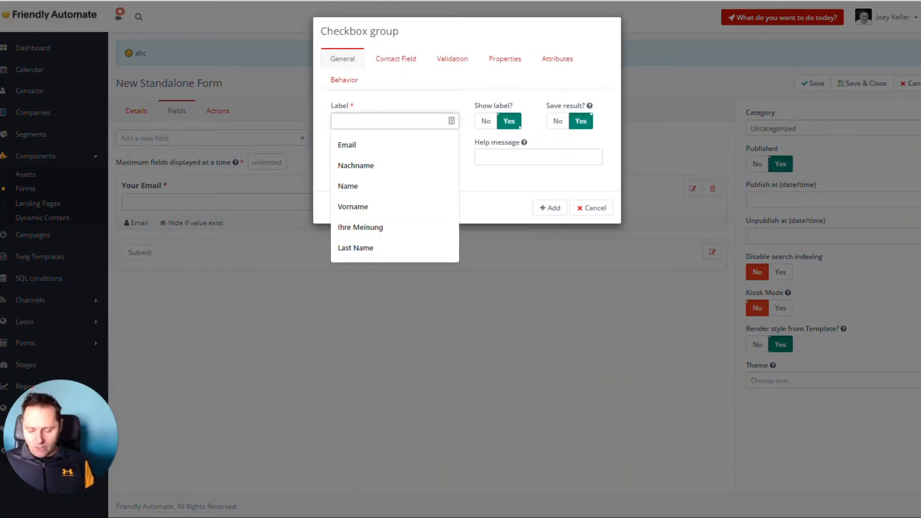
type("Choose your")
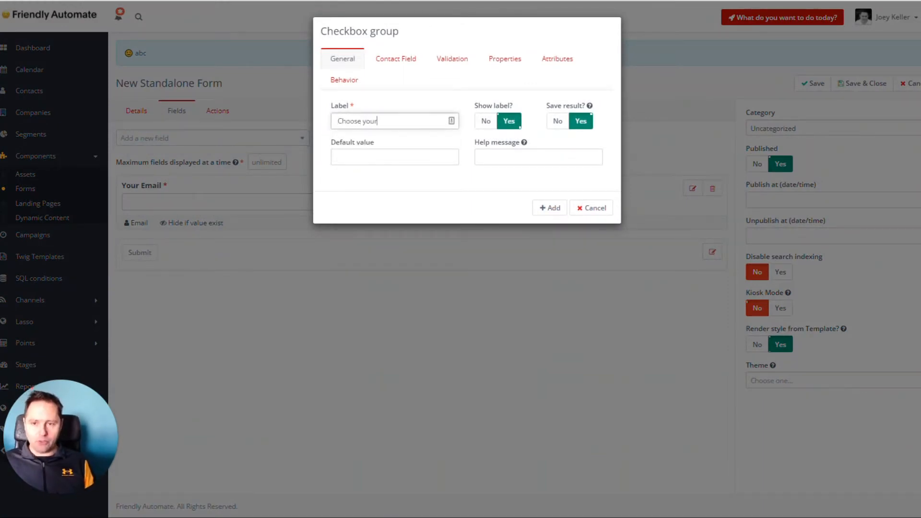
type(" newsletter interest!")
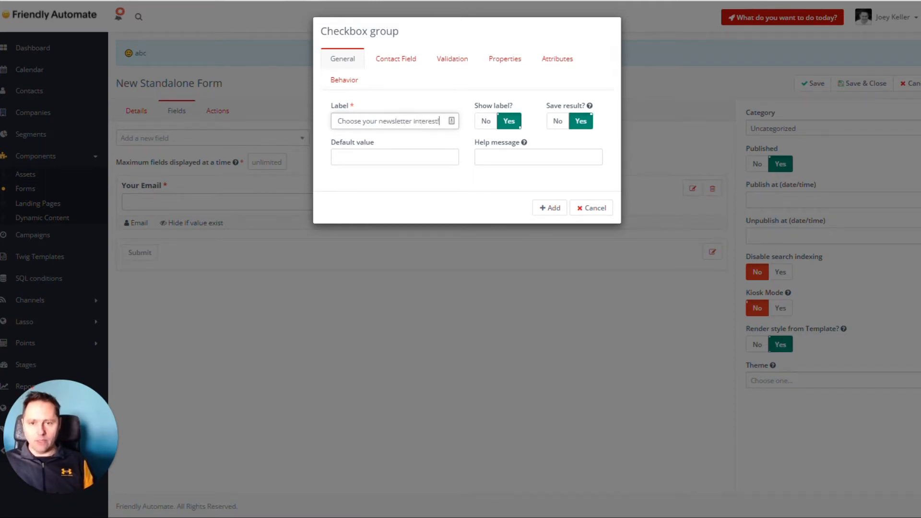
Map the checkbox group to the Newsletter interest contact field
left_click(404, 67)
left_click(394, 110)
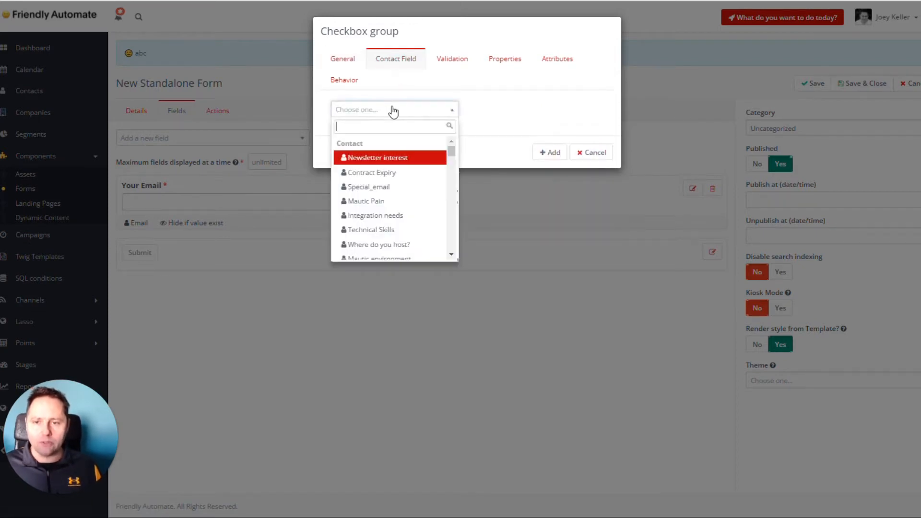
left_click(394, 159)
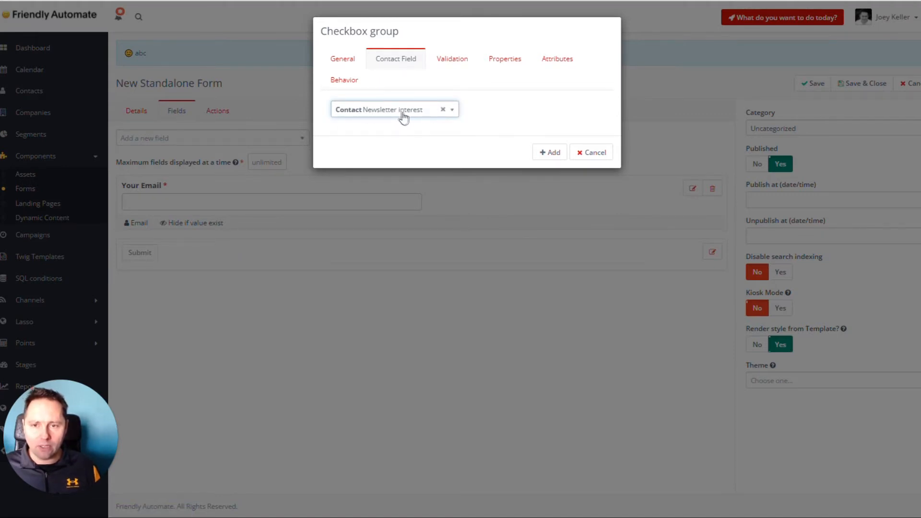
Make the checkbox group required with the validation message "Please update your interest!"
left_click(448, 67)
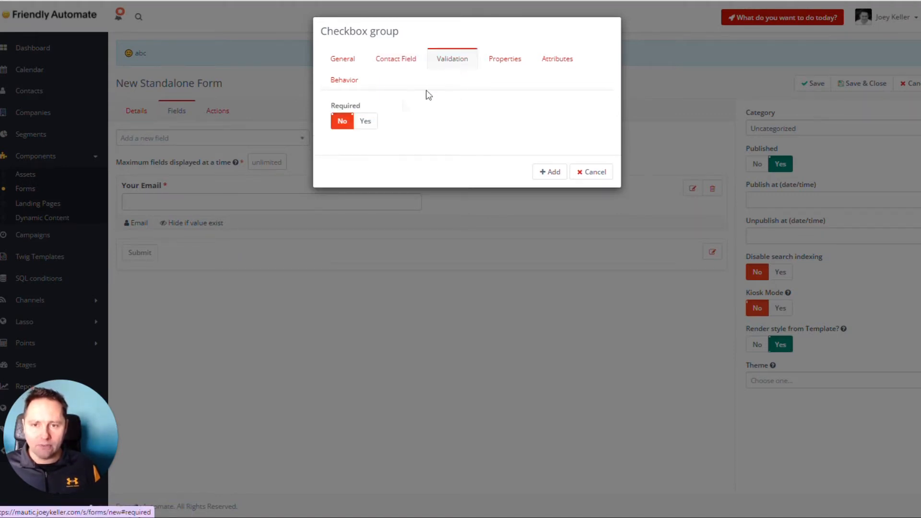
left_click(366, 121)
left_click(432, 122)
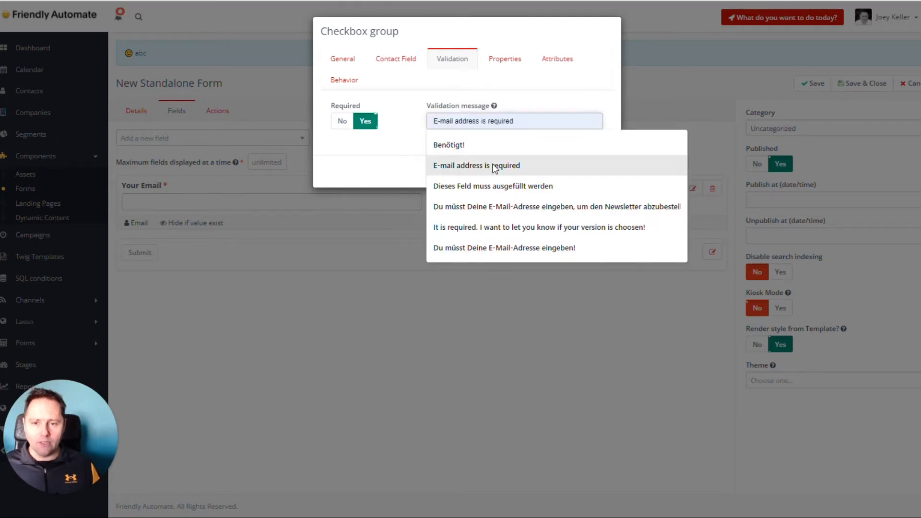
left_click(470, 118)
type("T")
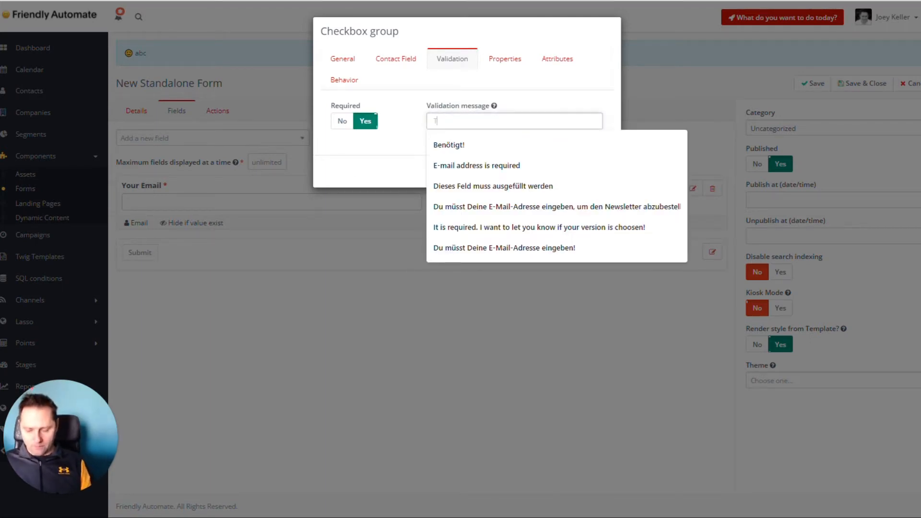
type("his is requ")
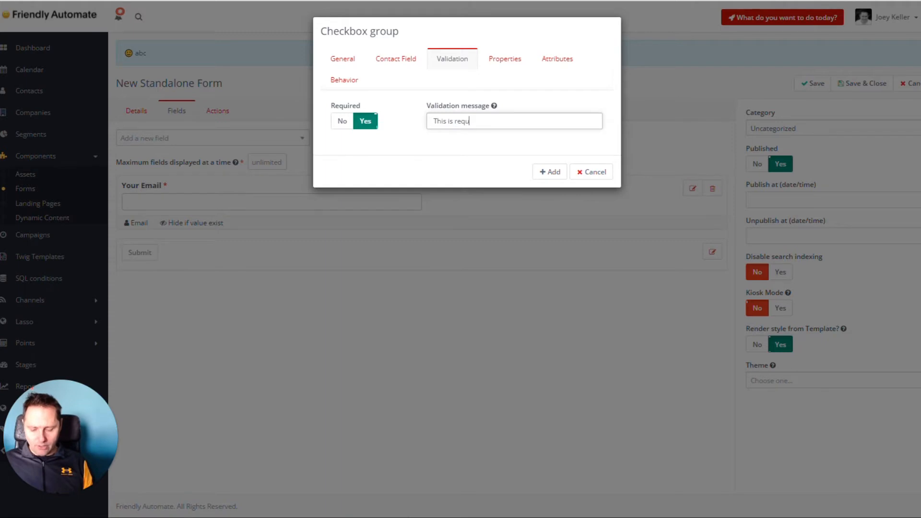
type("ired")
key("ctrl+a")
type("O")
type("lea")
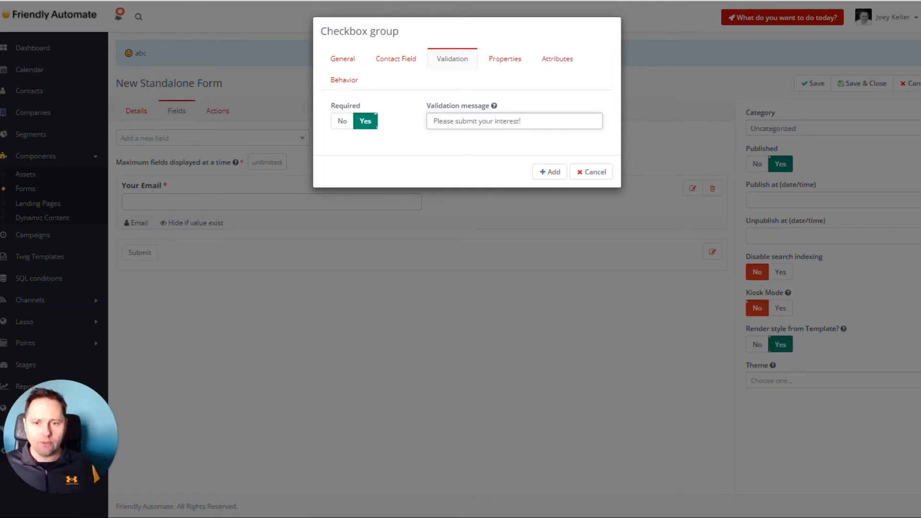
key("ctrl+shift+Left")
type("update")
key("Left")
key("ctrl+shift+Left")
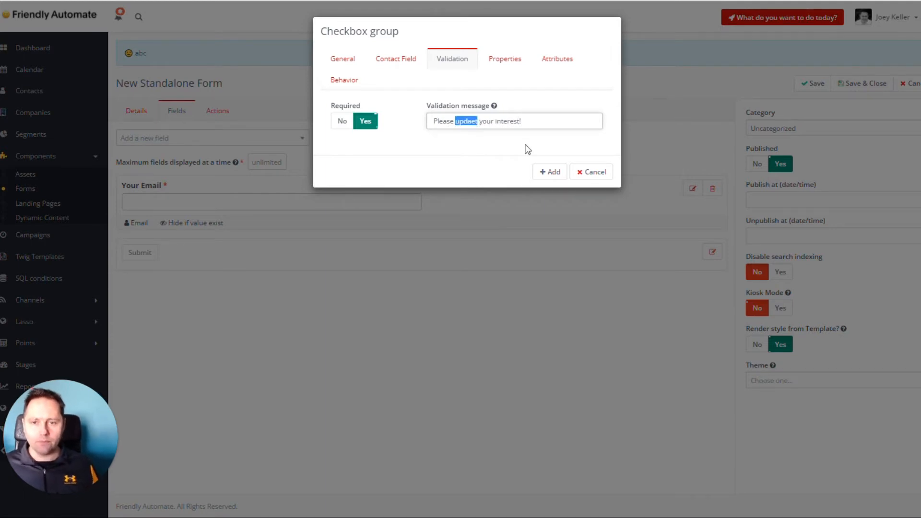
type("update")
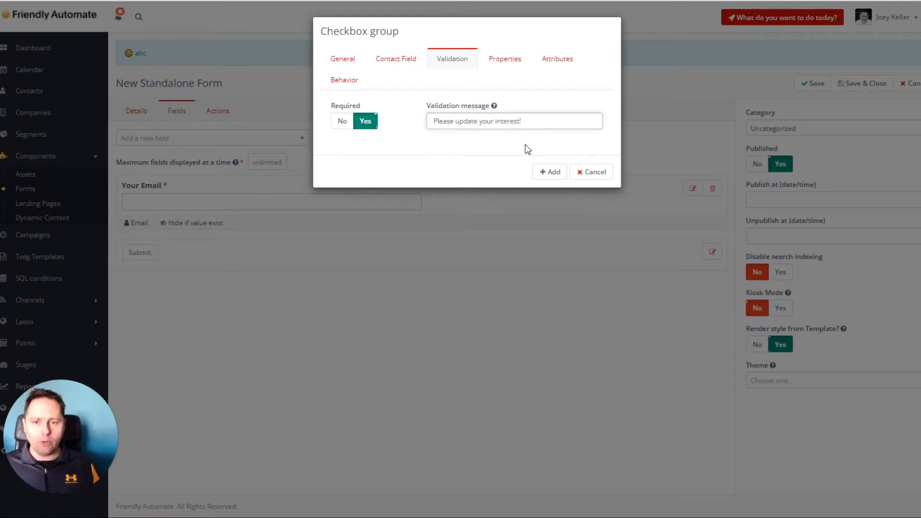
Set the checkbox group to use the assigned contact field's list choices as its options
left_click(503, 62)
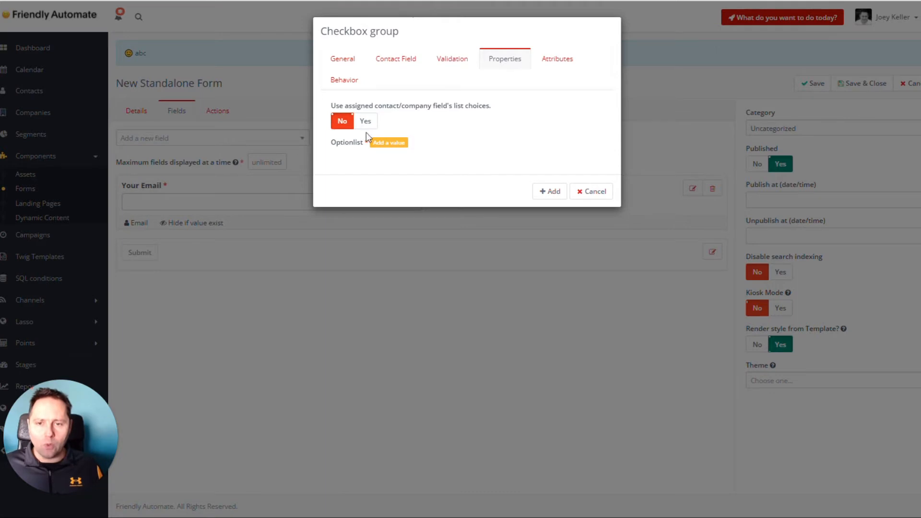
left_click(396, 59)
left_click(508, 59)
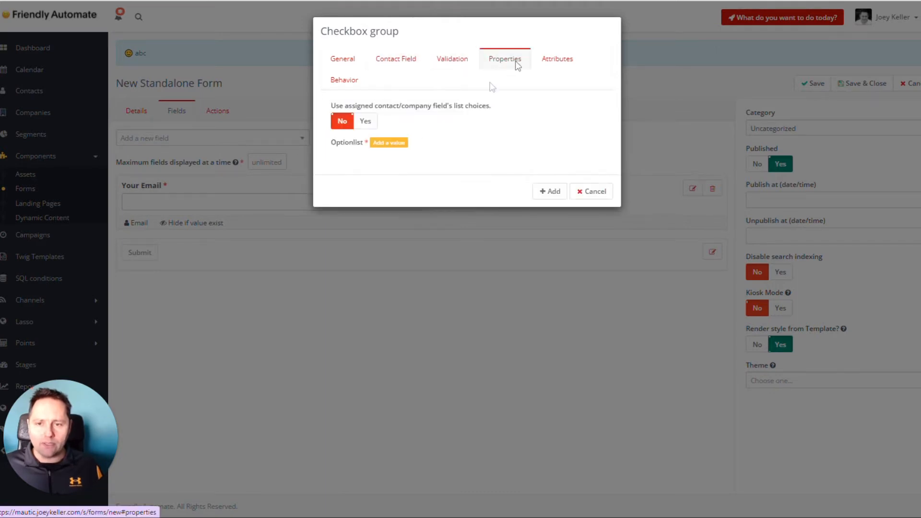
left_click(367, 126)
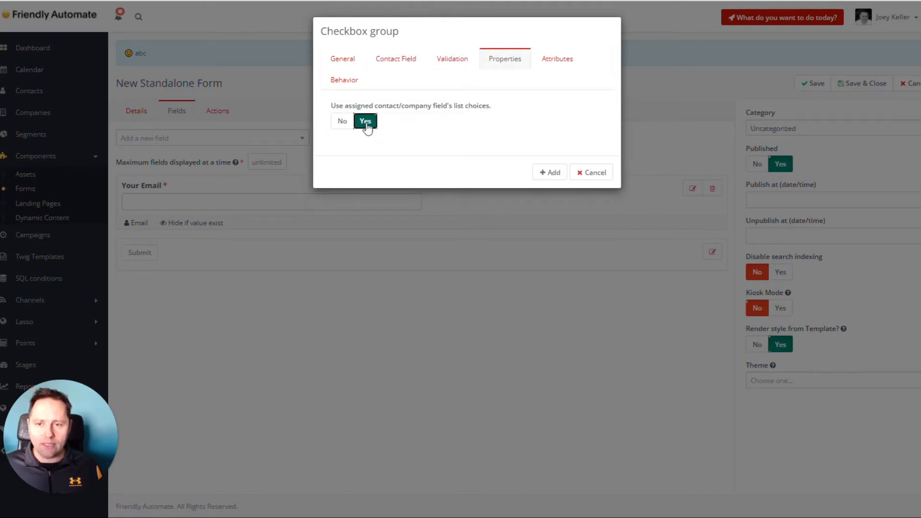
left_click(353, 125)
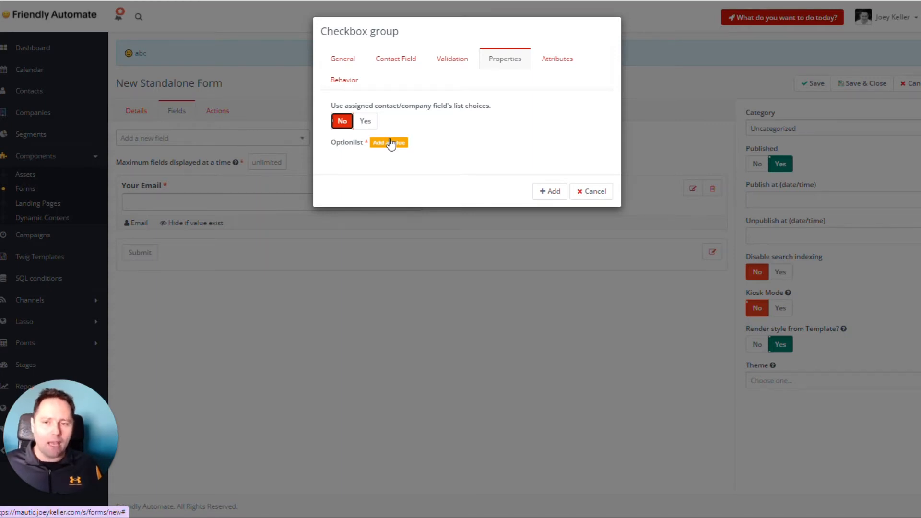
left_click(366, 123)
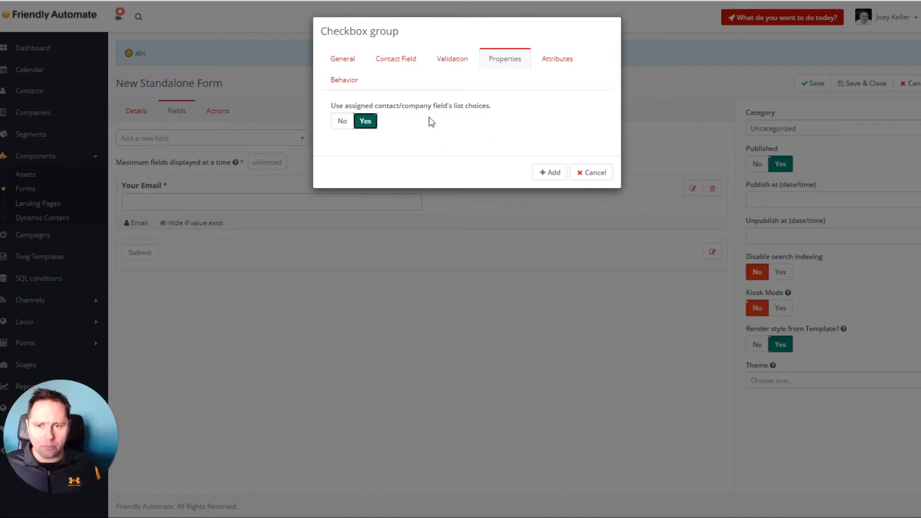
Turn on auto fill data for the checkbox group and add it to the form
left_click(555, 67)
left_click(345, 81)
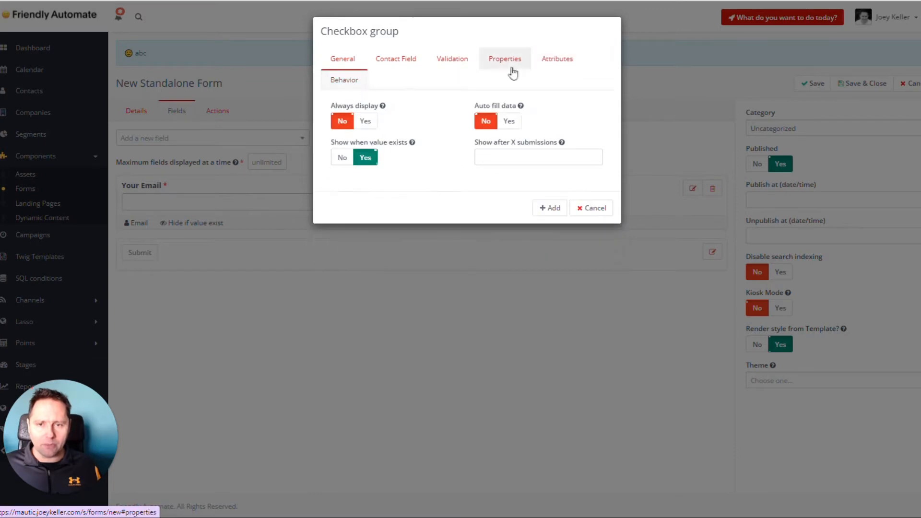
left_click(508, 121)
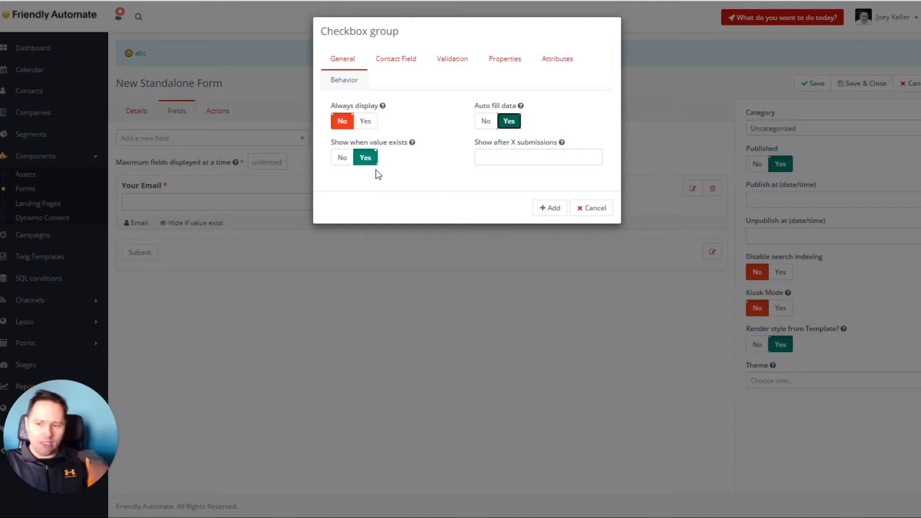
left_click(550, 207)
right_click(572, 322)
left_click(563, 271)
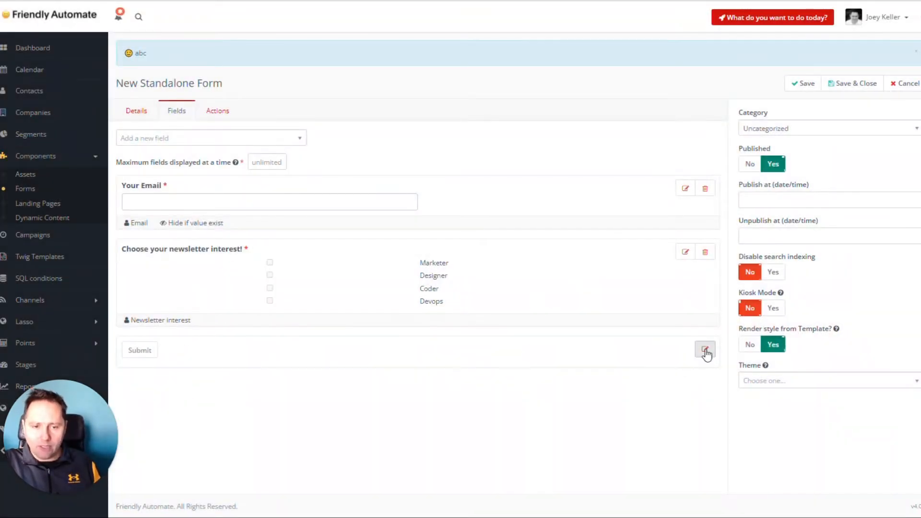
Change the form's submit button label to "Update preferences"
left_click(705, 351)
type("Update preferences")
left_click(409, 60)
left_click(336, 59)
left_click(547, 151)
Save and close the Newsletter Interest form and open its preview
left_click(885, 85)
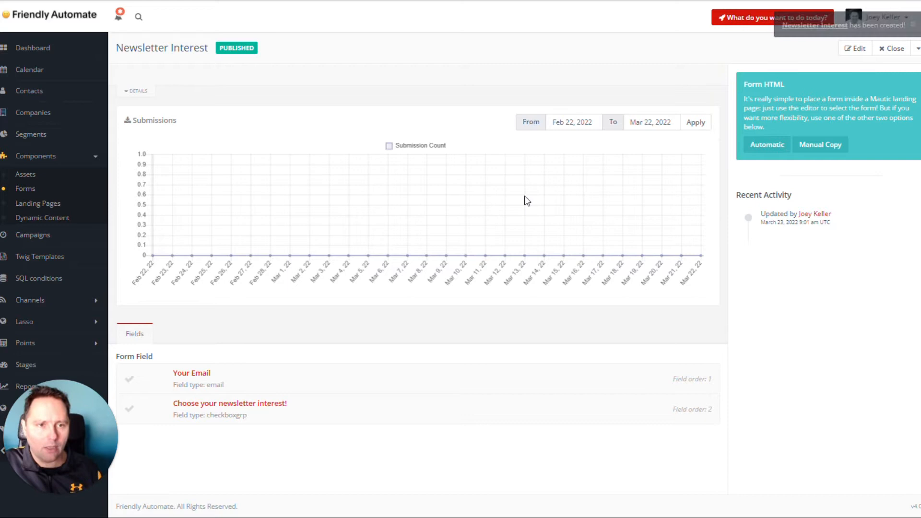
left_click(917, 49)
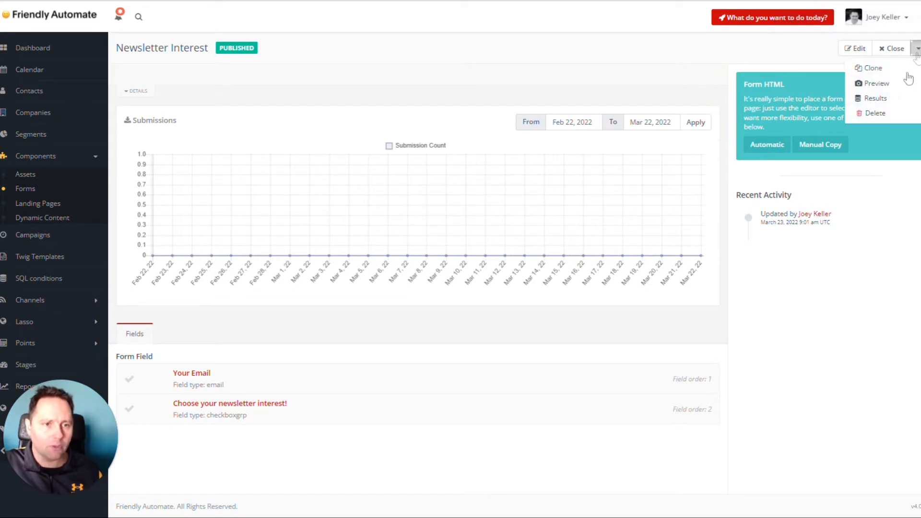
left_click(881, 84)
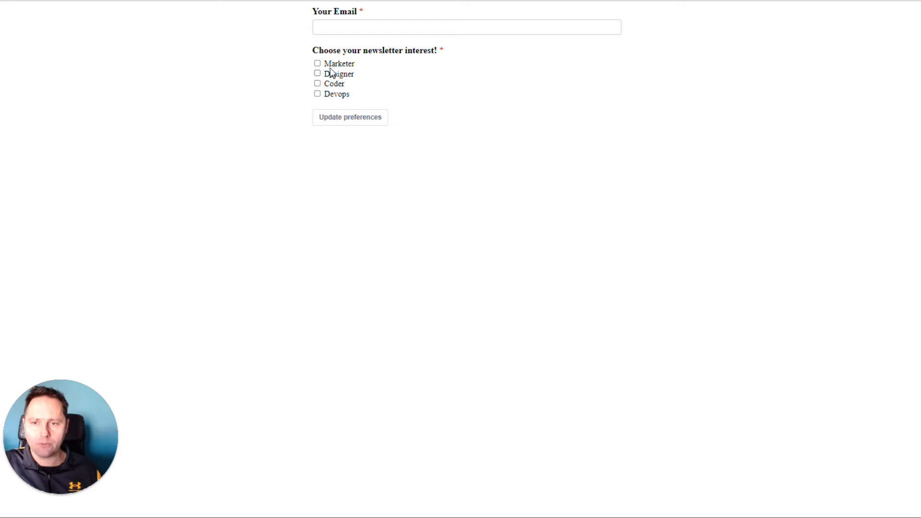
Leave the form preview and open the Newsletter interest custom field's settings
left_click(352, 65)
left_click(328, 65)
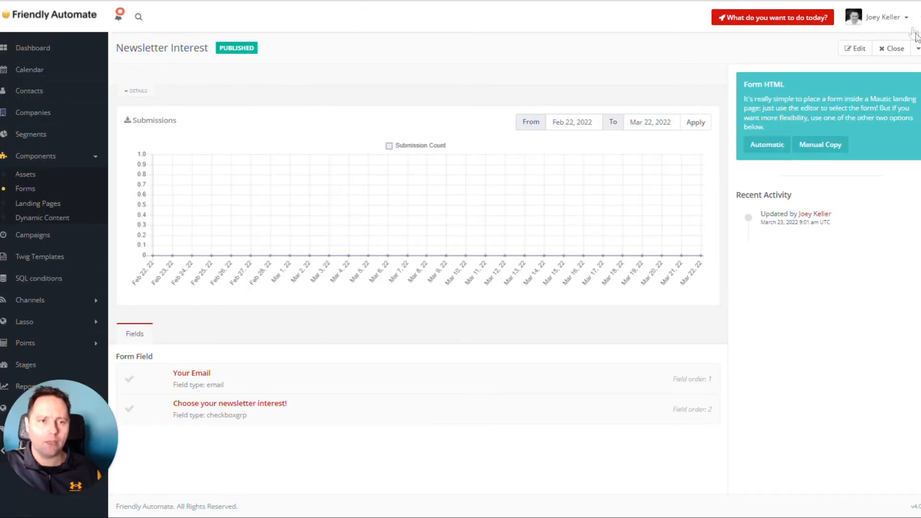
left_click(909, 17)
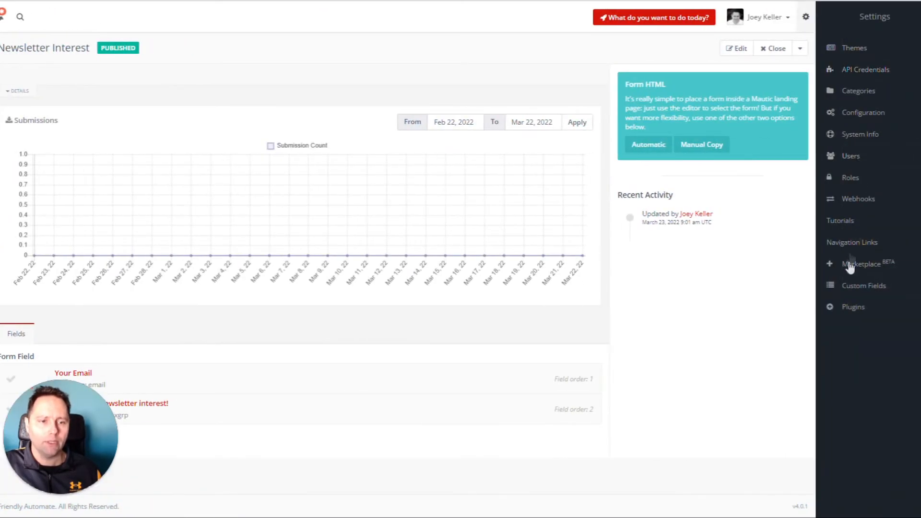
left_click(859, 285)
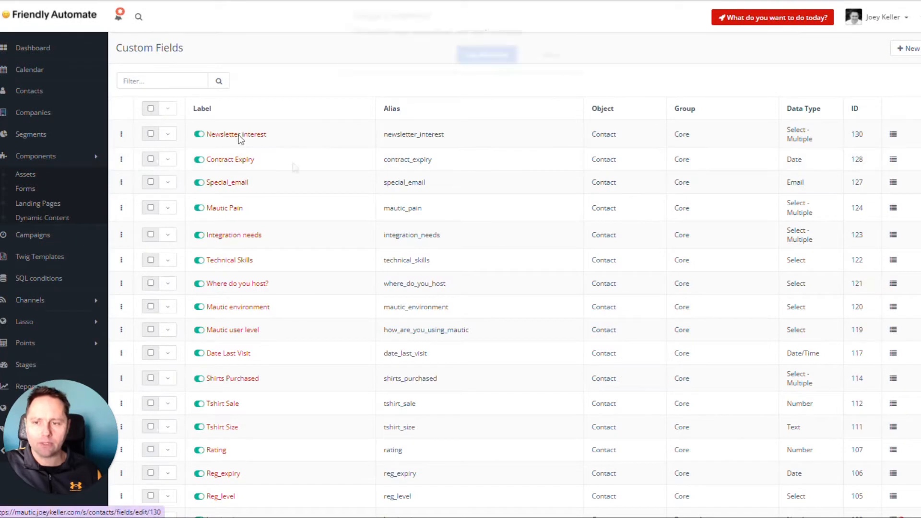
left_click(239, 136)
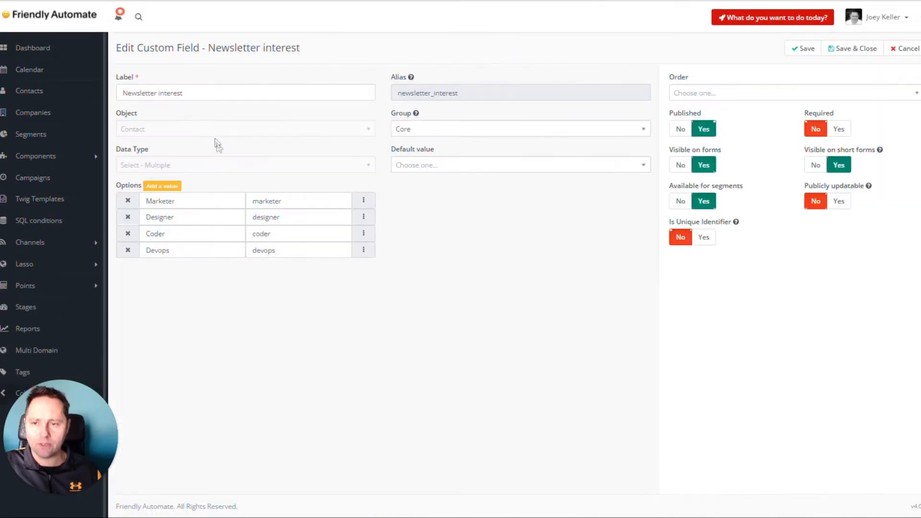
Examine the labels and stored values of the Newsletter interest custom field's options
left_click(298, 201)
left_click(297, 217)
left_click(298, 234)
left_click(297, 250)
left_click(467, 254)
double_click(269, 201)
double_click(266, 217)
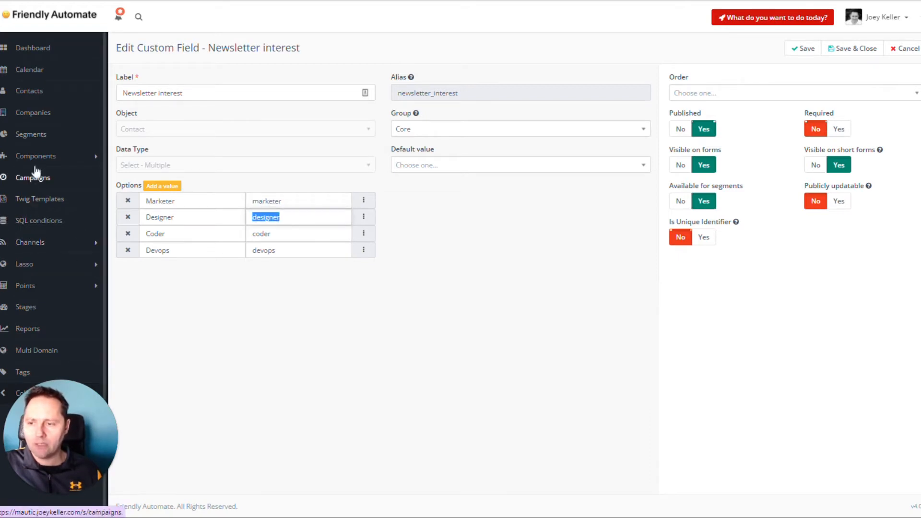
Open the Newsletter Interest form for editing and display its fields
left_click(35, 156)
left_click(27, 189)
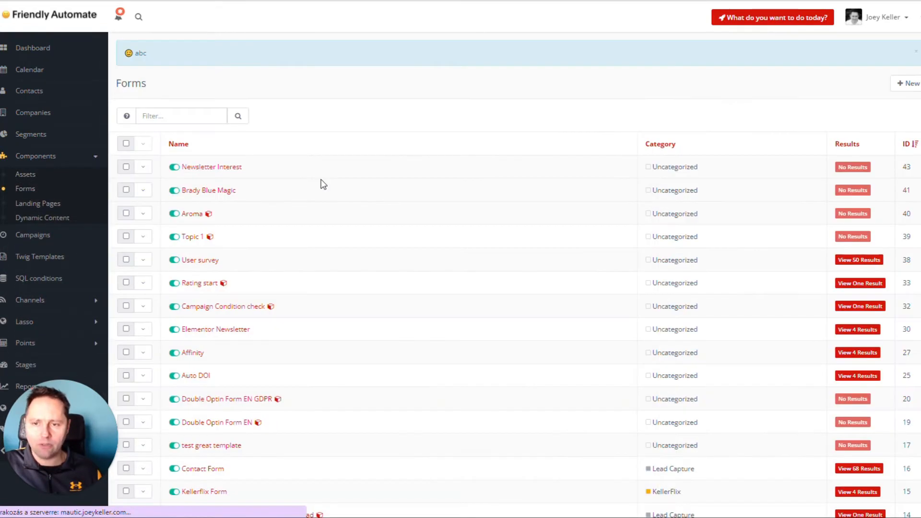
left_click(211, 168)
left_click(852, 48)
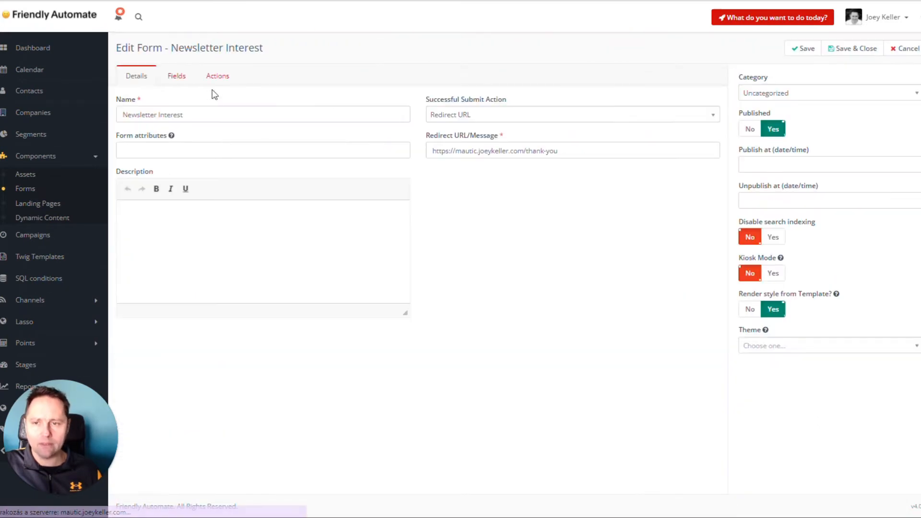
left_click(178, 77)
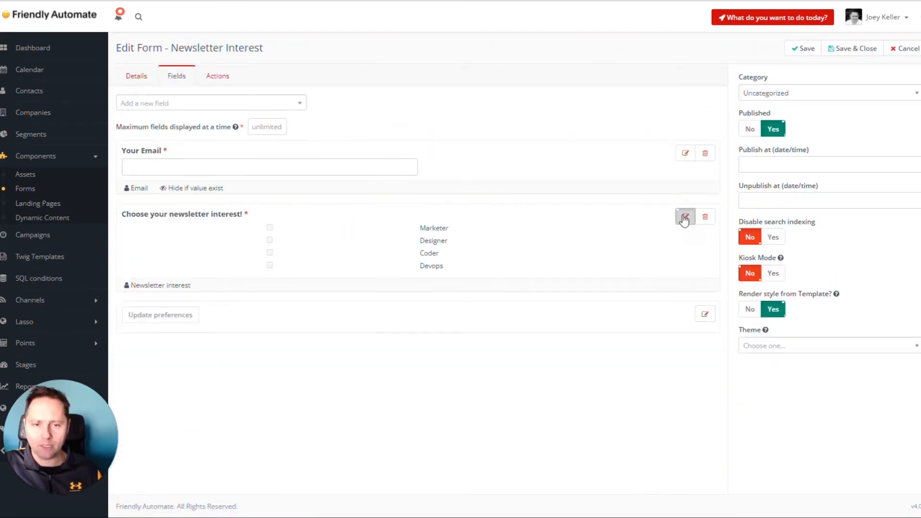
Stop the checkbox group from using the contact field's list choices and relabel its Marketer option "Marketer Newsletter: daily tips for marketers"
left_click(685, 217)
left_click(501, 62)
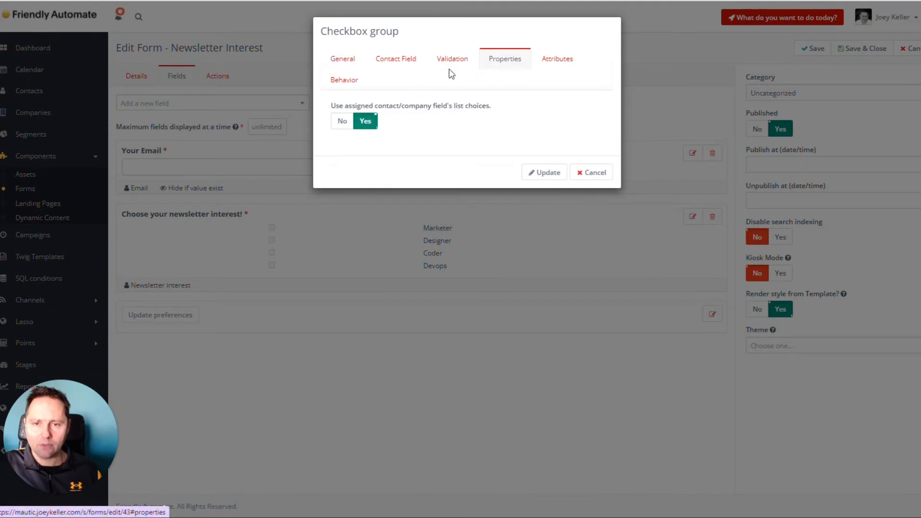
left_click(340, 122)
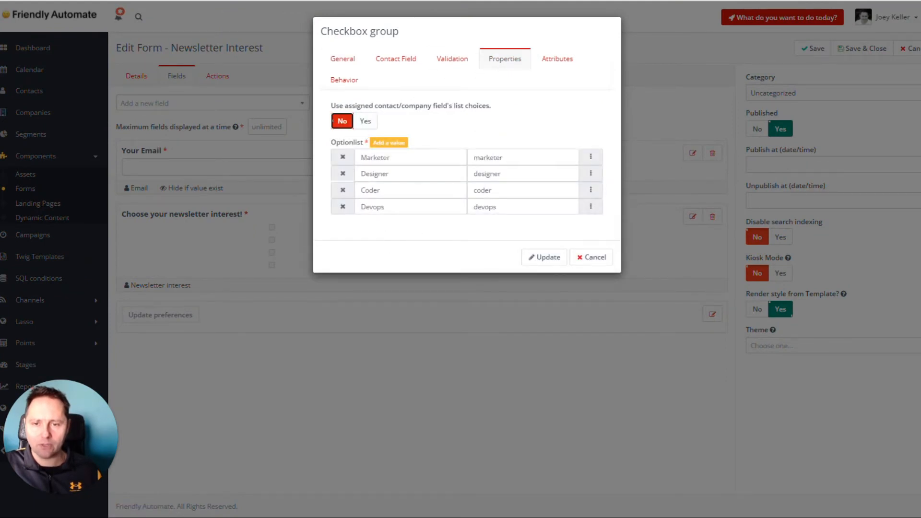
left_click(393, 157)
type("Newsletter: daily tip")
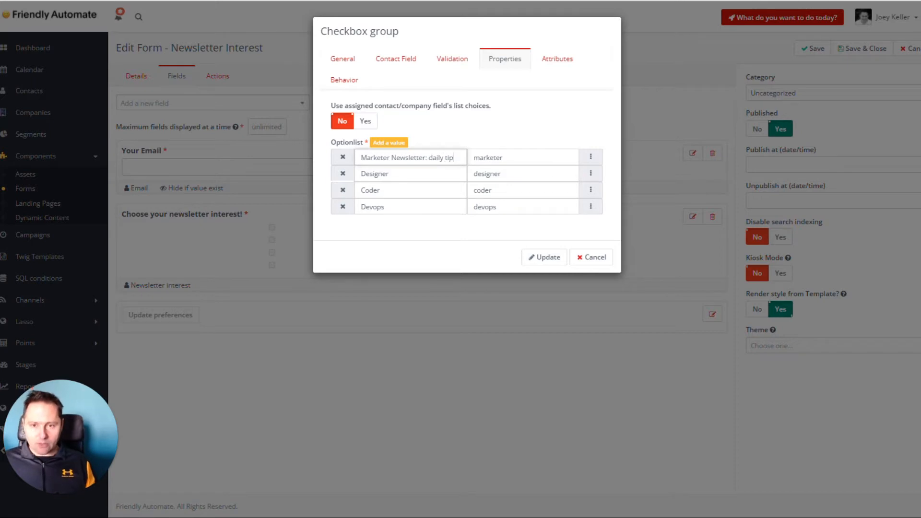
type("for marketers")
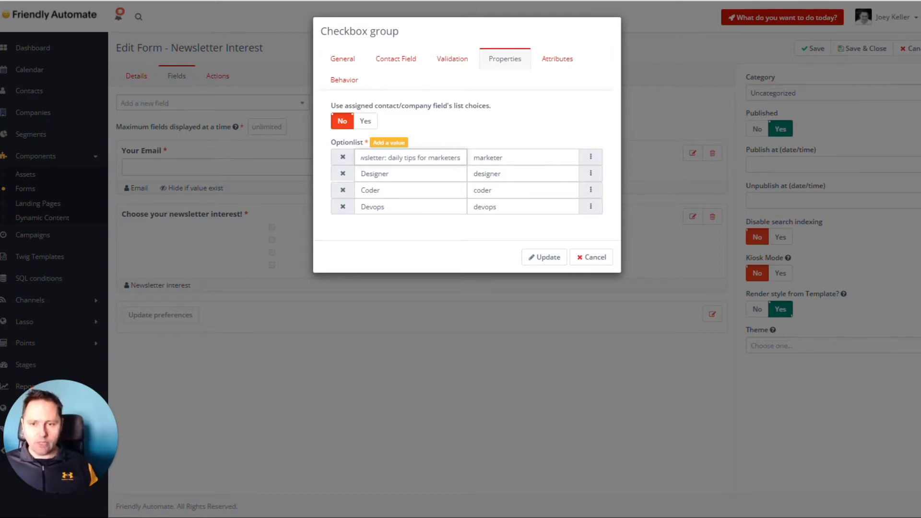
Relabel the Designer option "Designer Newsletter: weekly design tips" and the Coder option "Coder Newsletter: daily hacking guide"
left_click(389, 174)
type("Newsletter:")
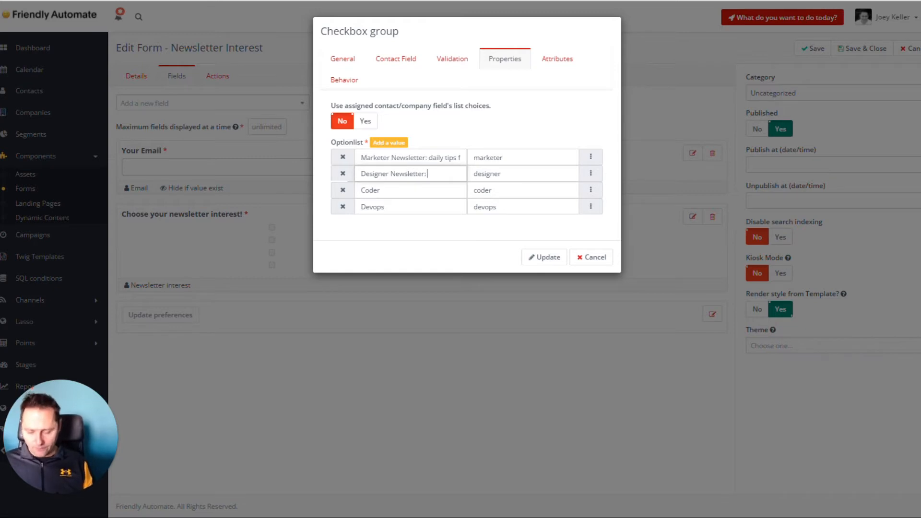
type(" weekly des")
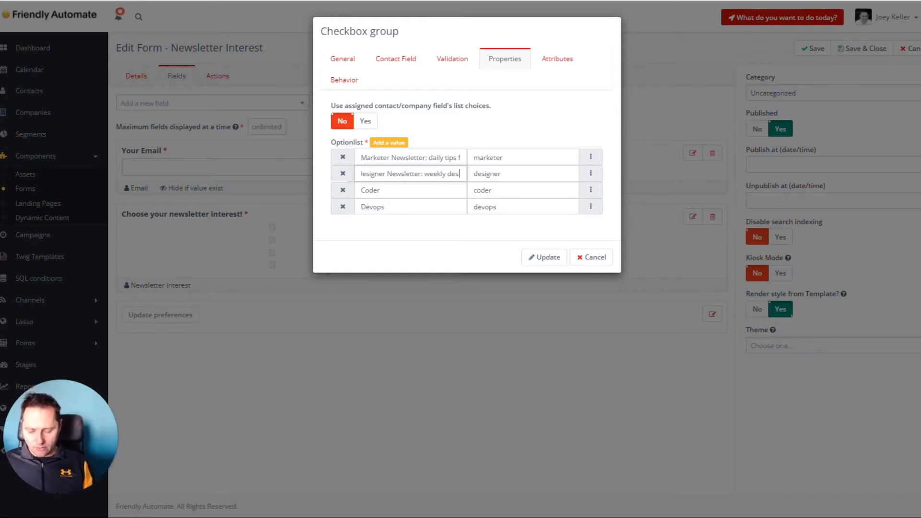
type("ign tips")
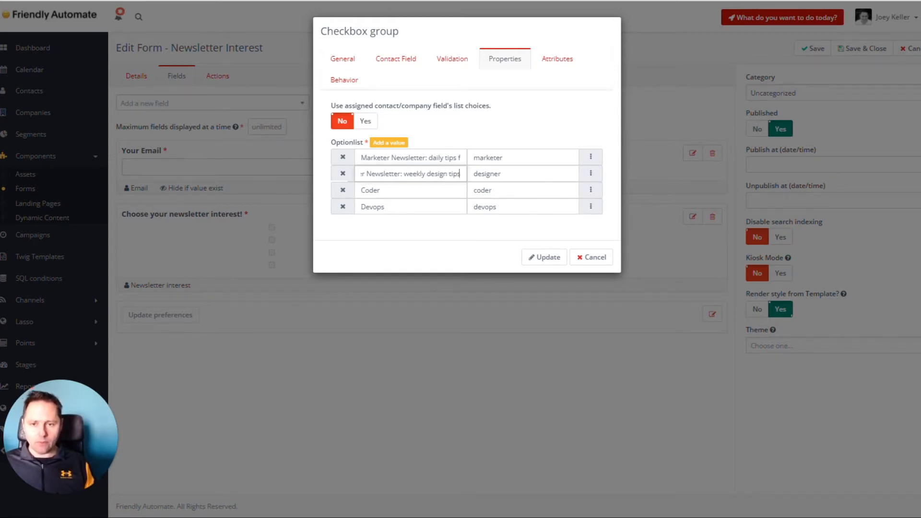
left_click(380, 191)
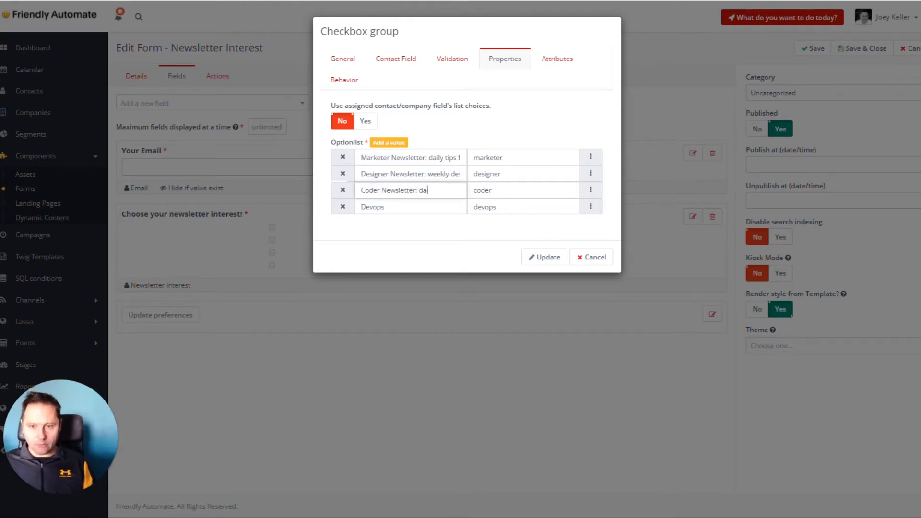
type("guide")
Relabel the Devops option "Devops Newsletter: play while you work", update the checkbox group, and save and close the form
left_click(431, 207)
type("Newsletter: play")
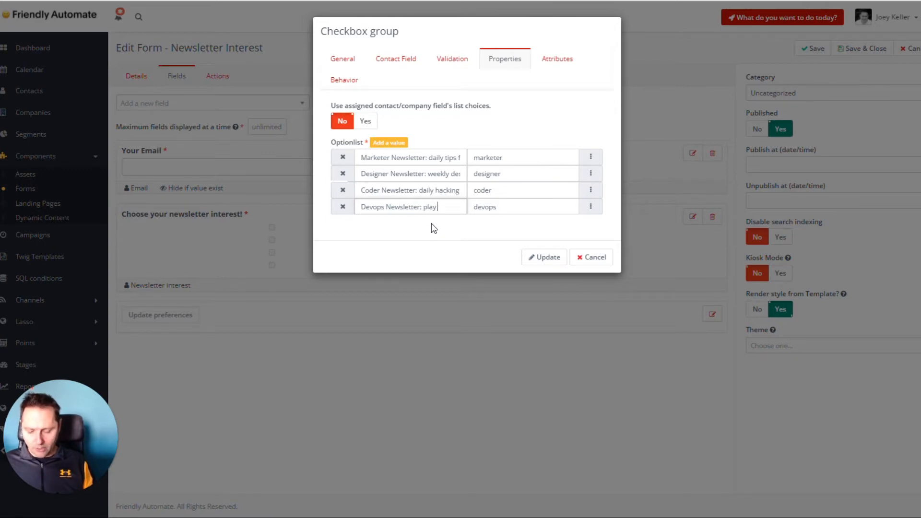
type(" while you work")
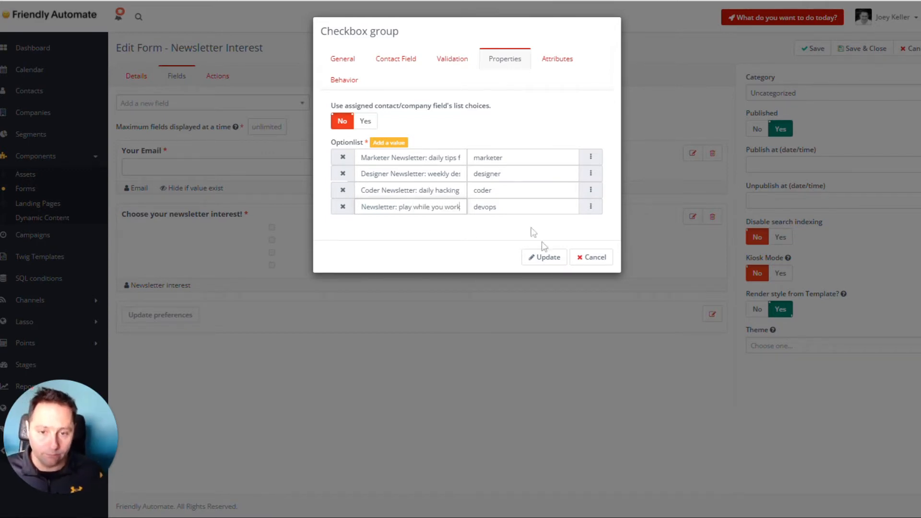
left_click(549, 258)
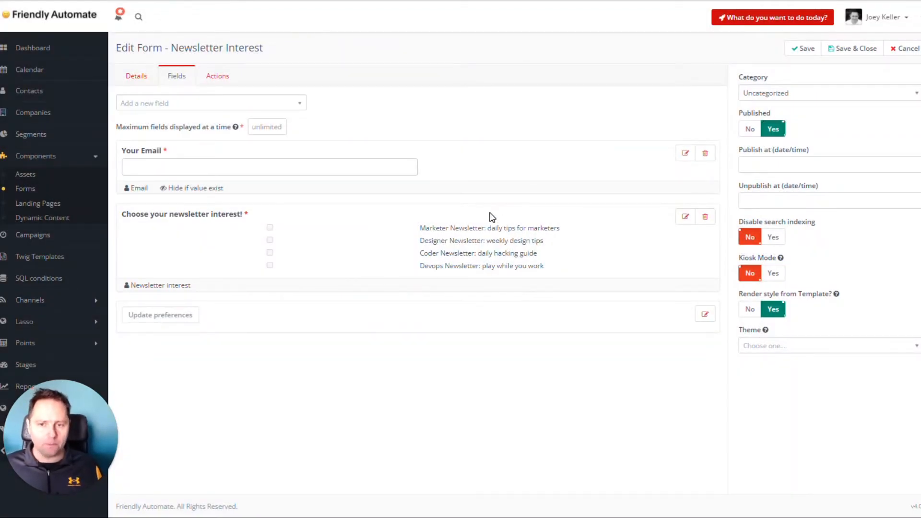
left_click(849, 52)
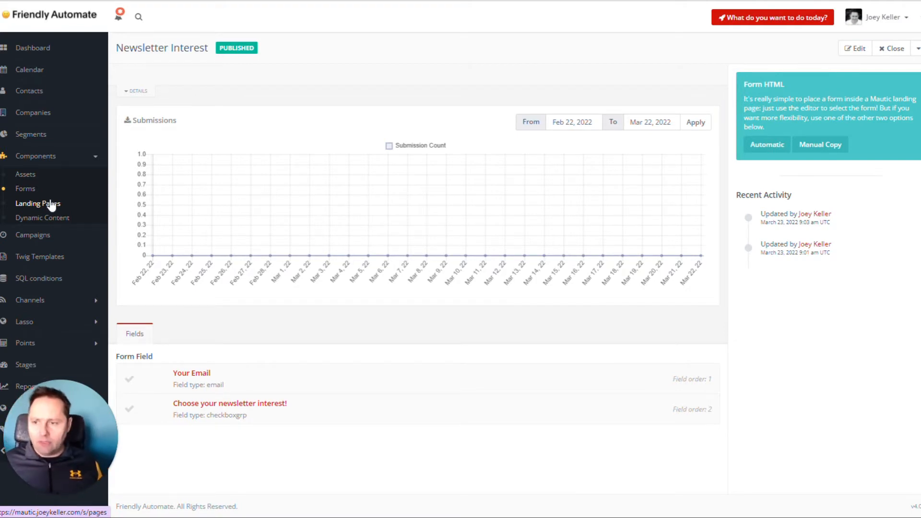
Open the "test resp" landing page in the page builder
left_click(51, 204)
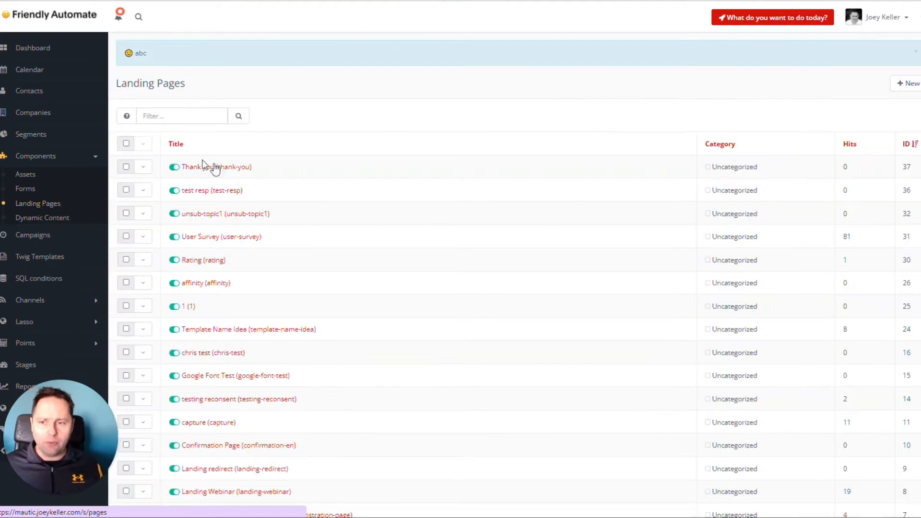
left_click(216, 190)
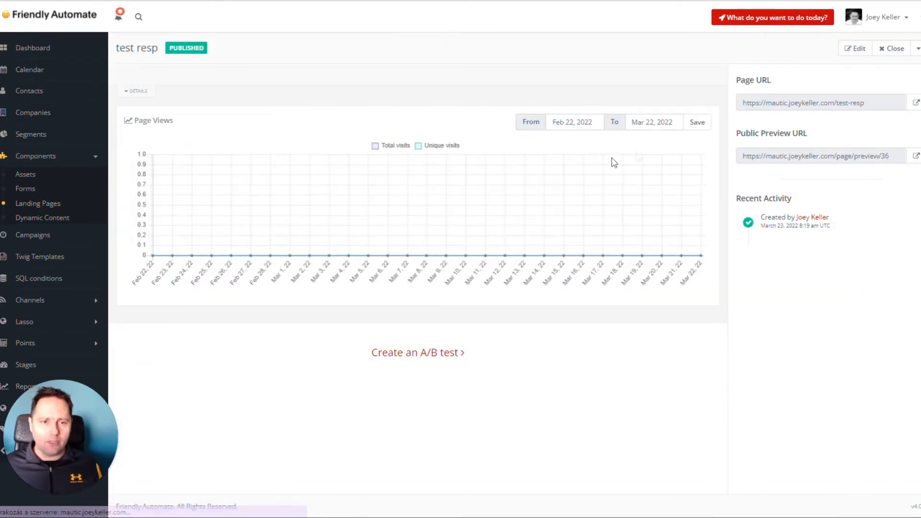
left_click(854, 50)
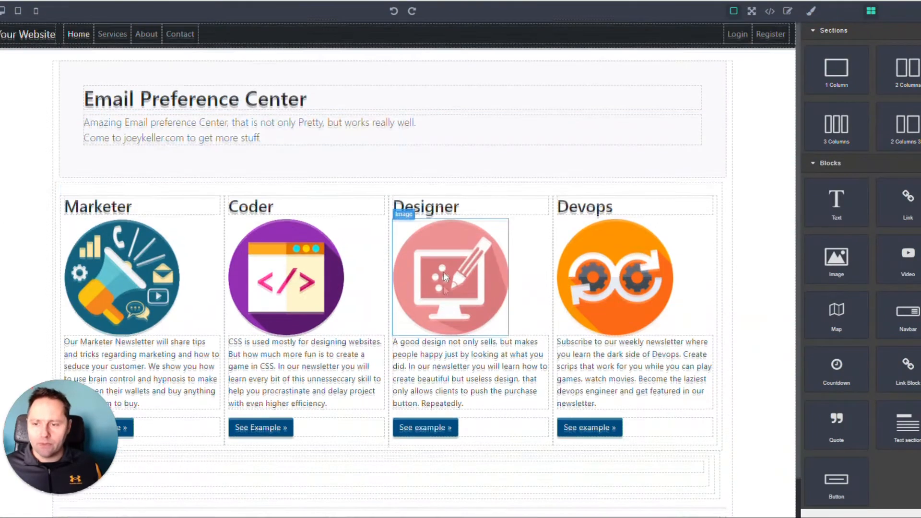
Examine the Email Preference Center page's heading, four newsletter columns and the form token beneath them
scroll(432, 216, "down", 1)
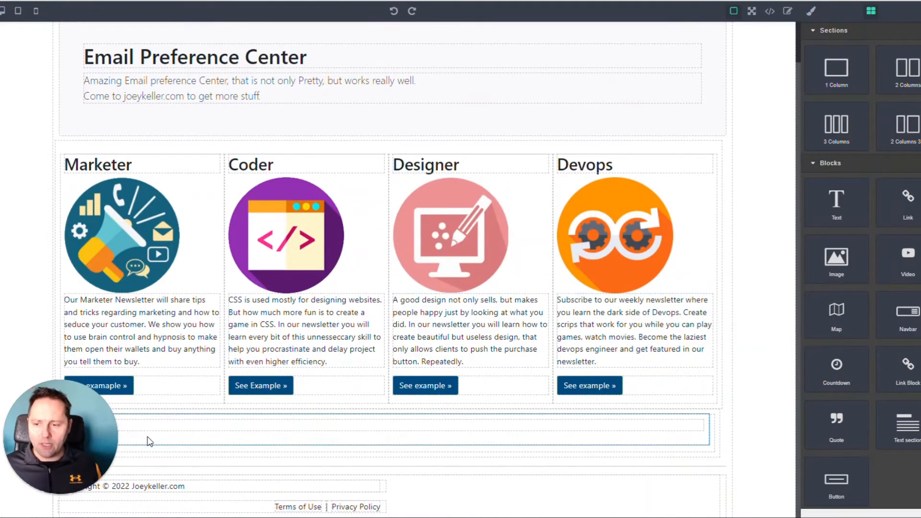
type("{form=42}")
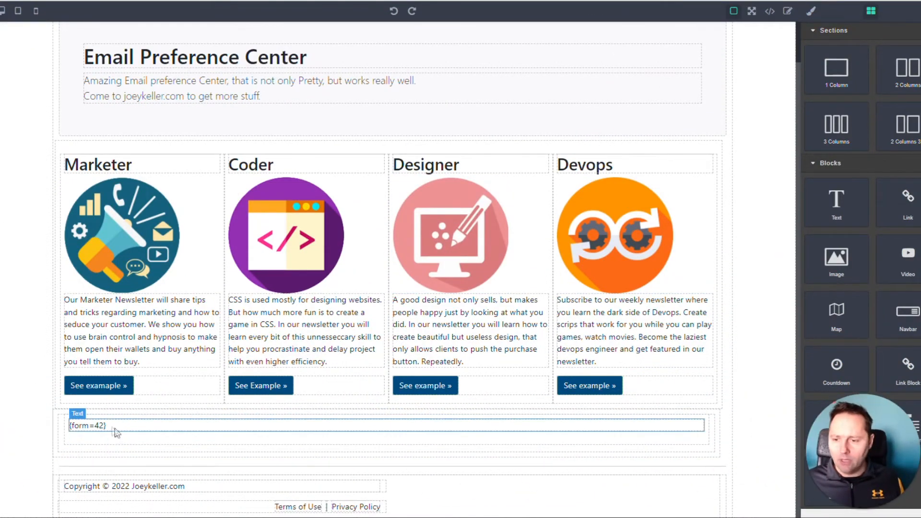
left_click(757, 132)
left_click(92, 111)
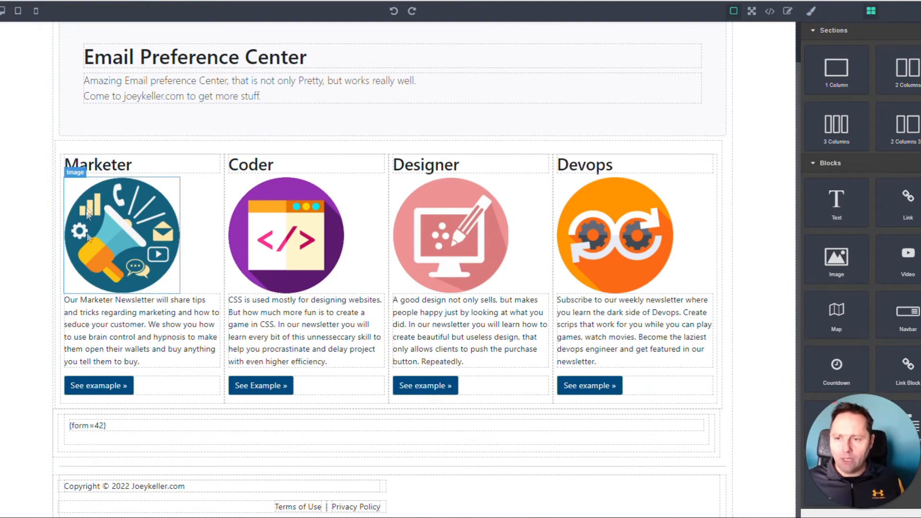
scroll(187, 195, "up", 1)
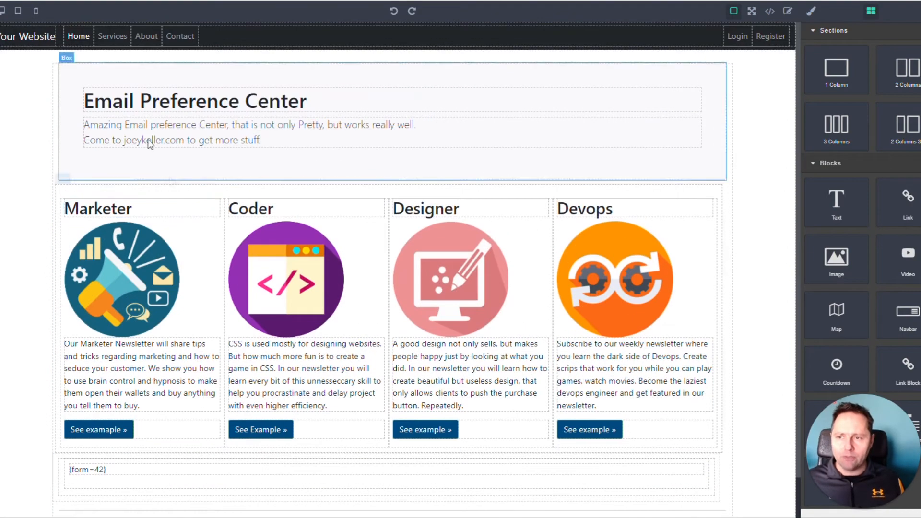
scroll(66, 398, "down", 1)
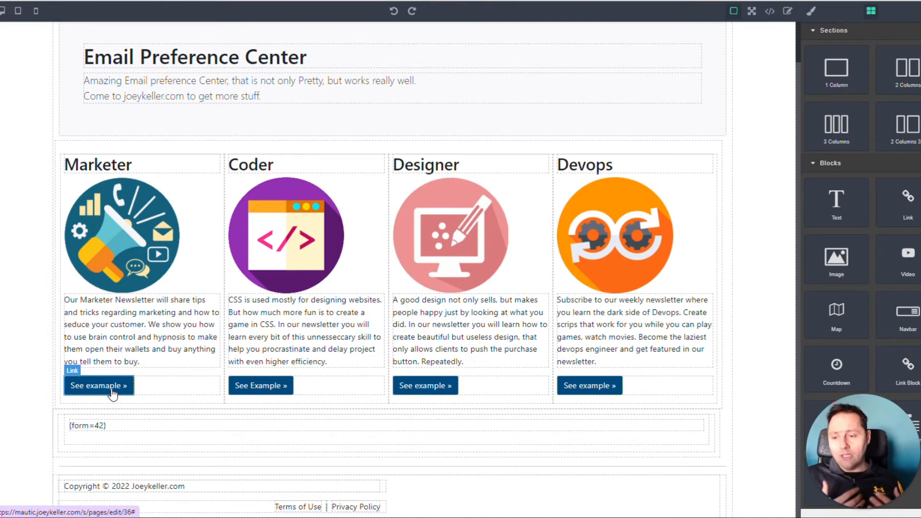
Check the landing page's mobile layout and return to the desktop view
left_click(36, 11)
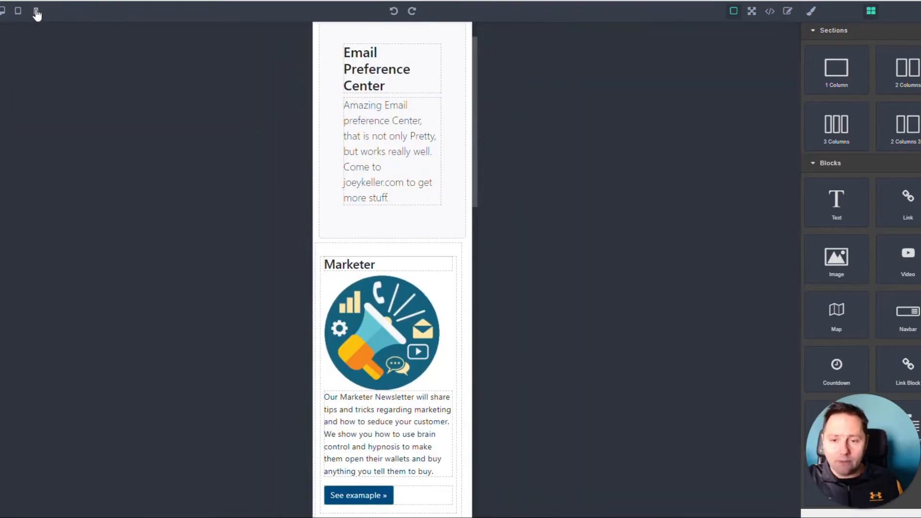
scroll(423, 225, "down", 15)
scroll(379, 254, "up", 15)
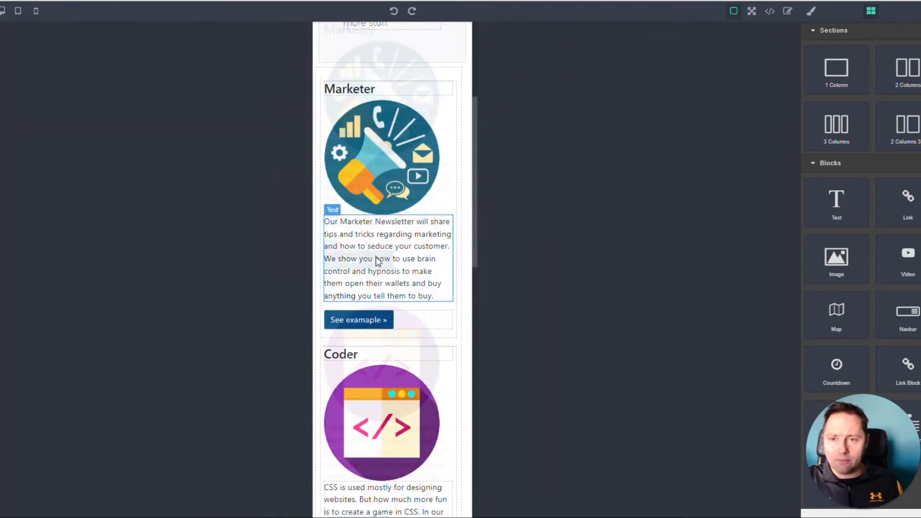
left_click(4, 10)
scroll(268, 216, "down", 1)
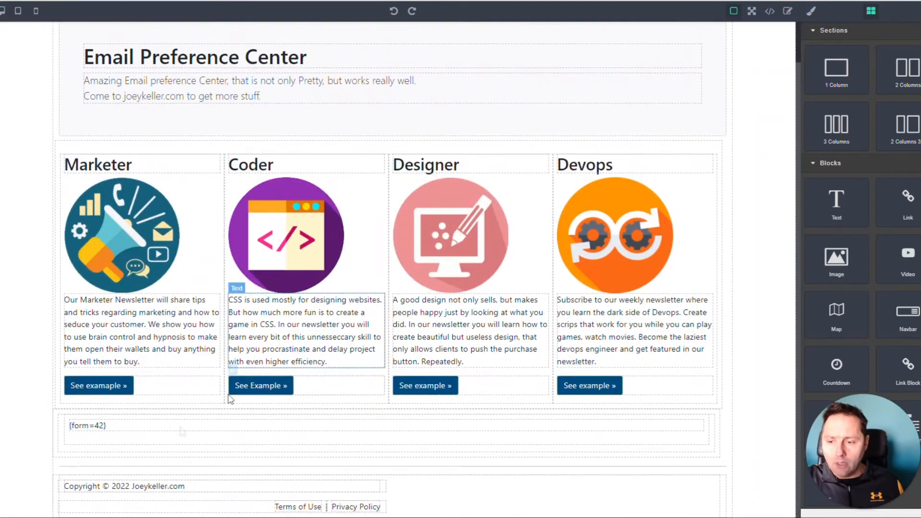
Change the landing page's form token to {form=43} and open the saved page at its public URL
double_click(101, 429)
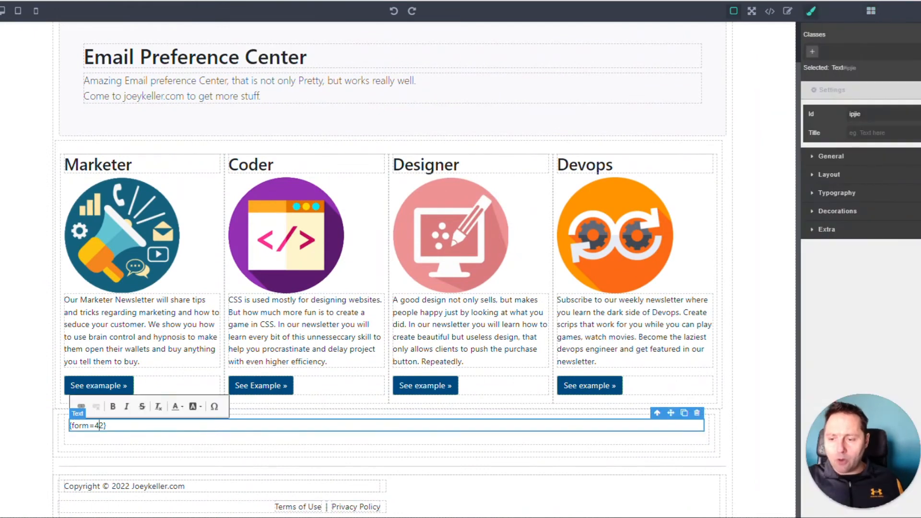
left_click(730, 366)
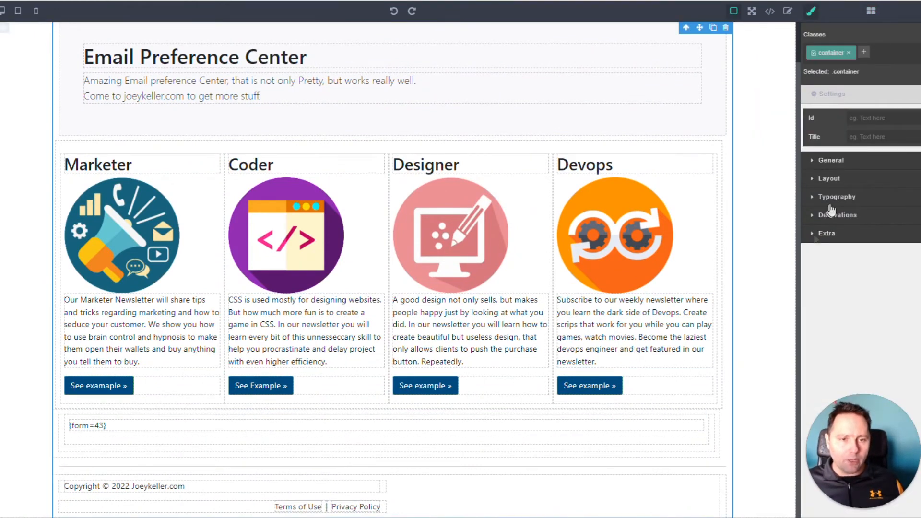
left_click(919, 11)
left_click(853, 54)
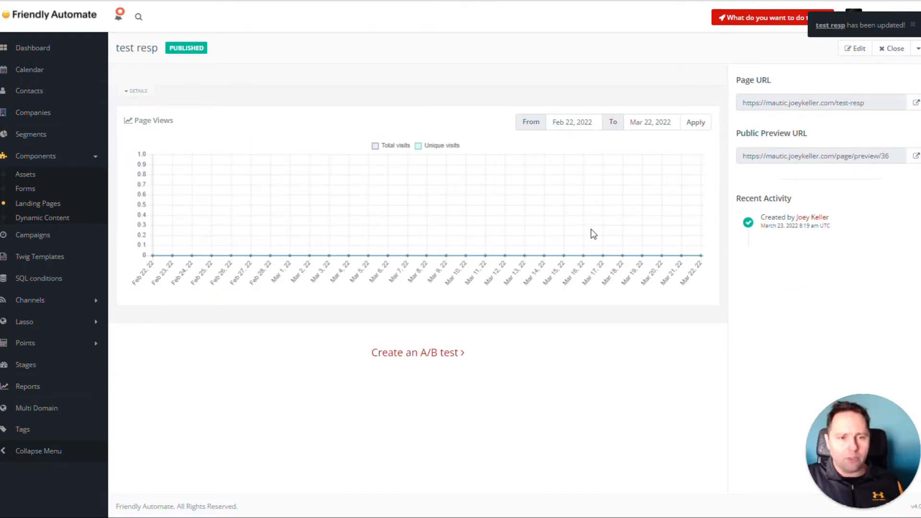
left_click(915, 103)
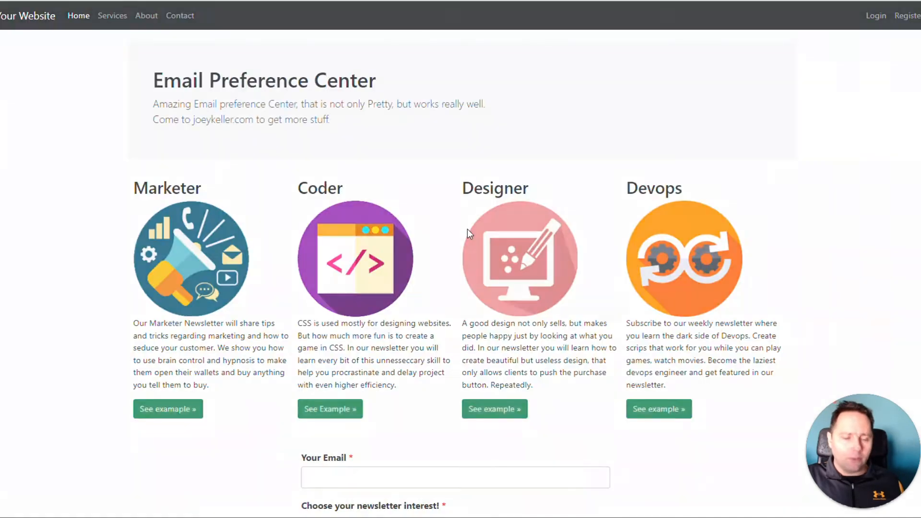
Check the newsletter form on the published Email Preference Center page and return to the landing page's details in Mautic
scroll(467, 229, "down", 3)
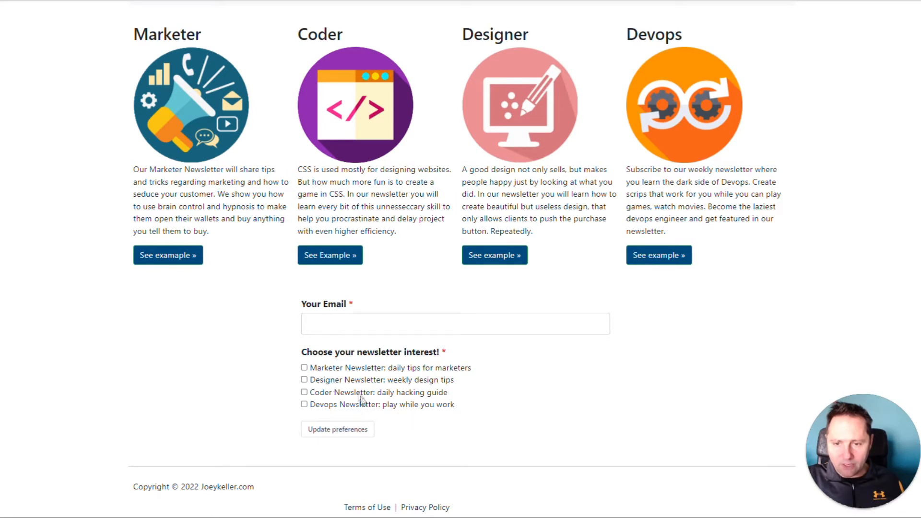
scroll(359, 418, "up", 3)
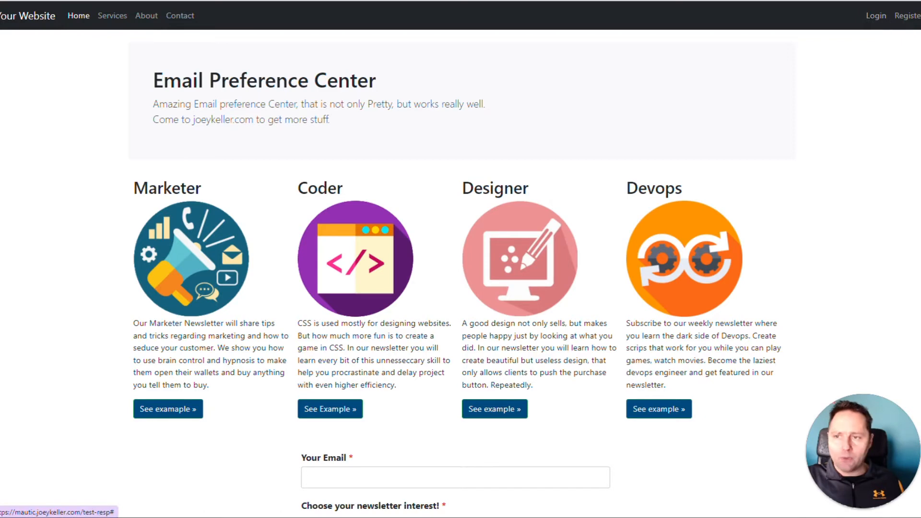
left_click(76, 1)
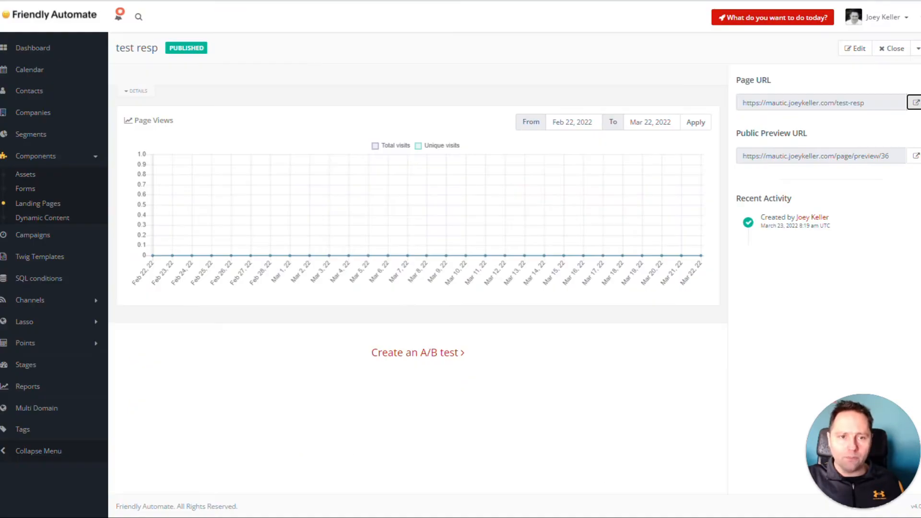
Open the Newsletter Interest form for editing and show its fields
left_click(859, 52)
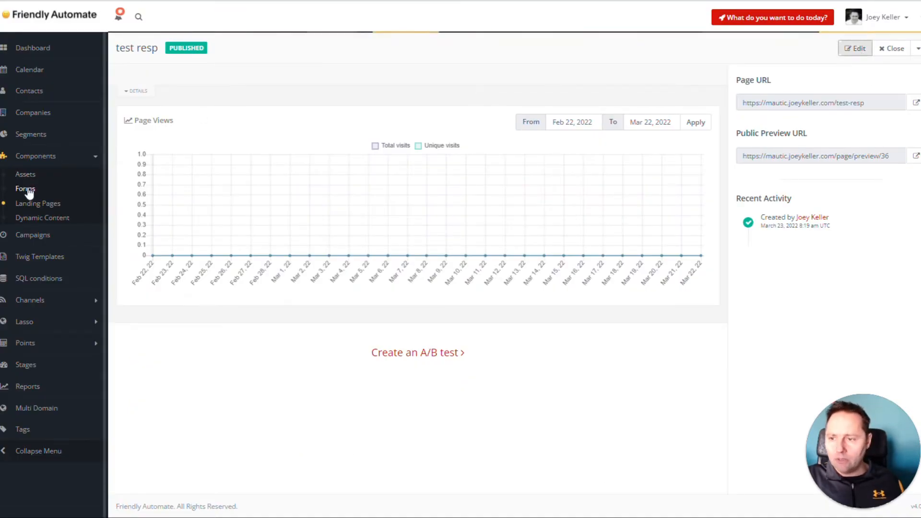
left_click(30, 191)
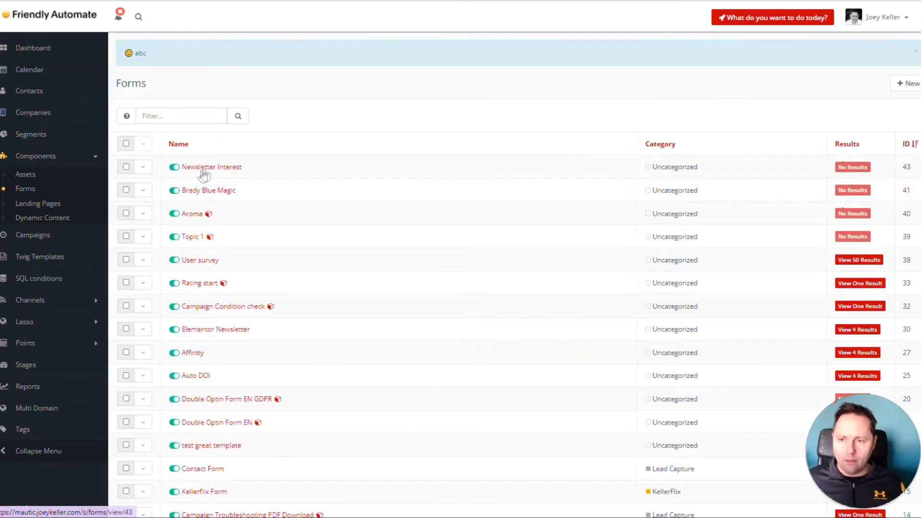
left_click(260, 175)
left_click(852, 48)
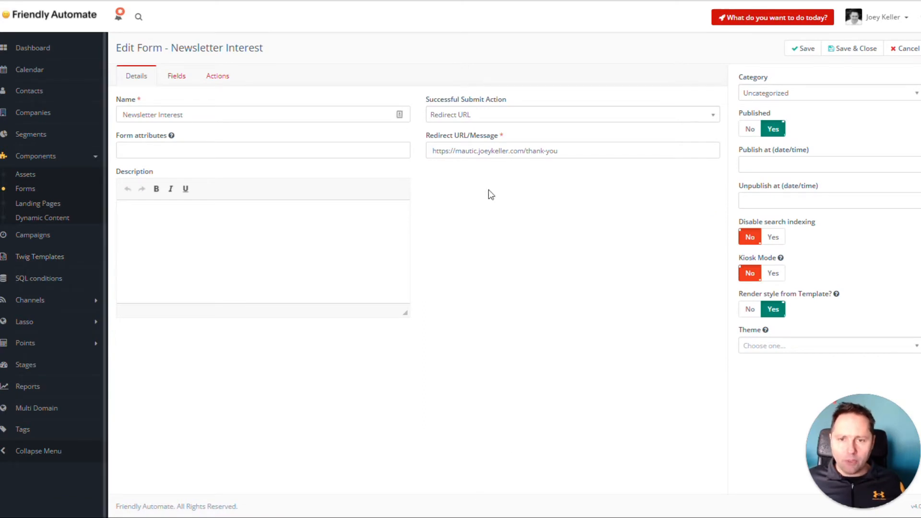
left_click(177, 76)
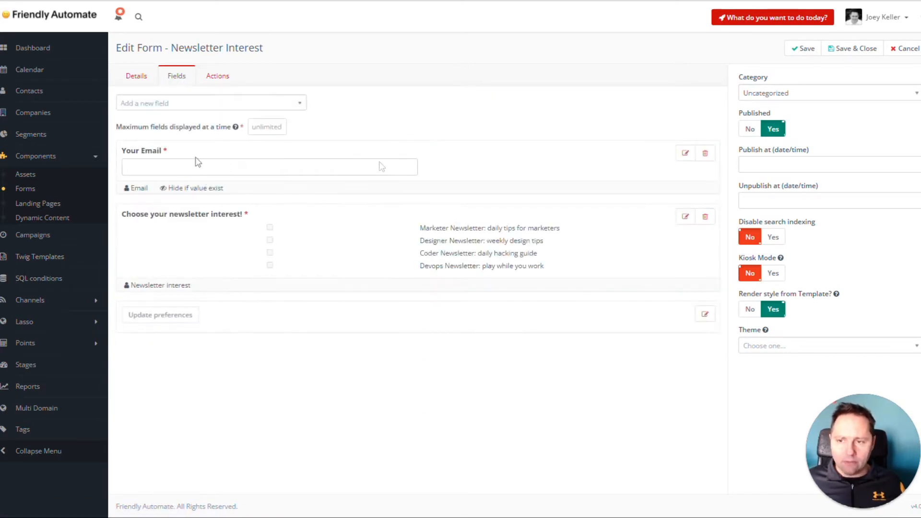
Set the Your Email field's label attributes to style="font-family:Arial;padding: 10px 10px;border:none;color:black" and update the field
left_click(685, 155)
left_click(508, 61)
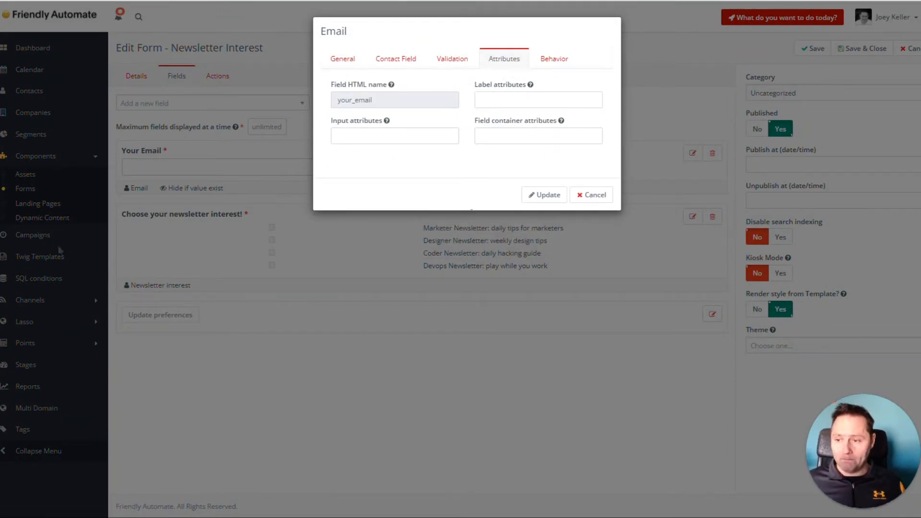
left_click(527, 100)
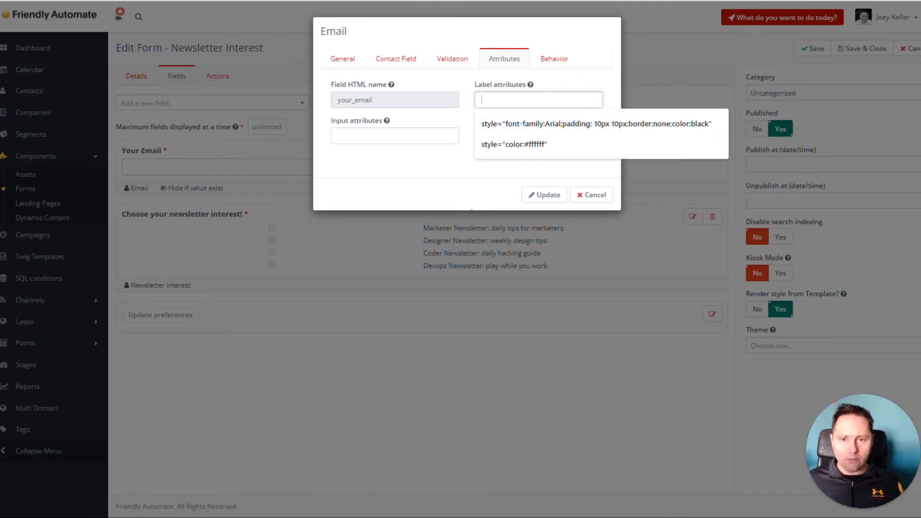
key("Down")
key("Return")
key("Tab")
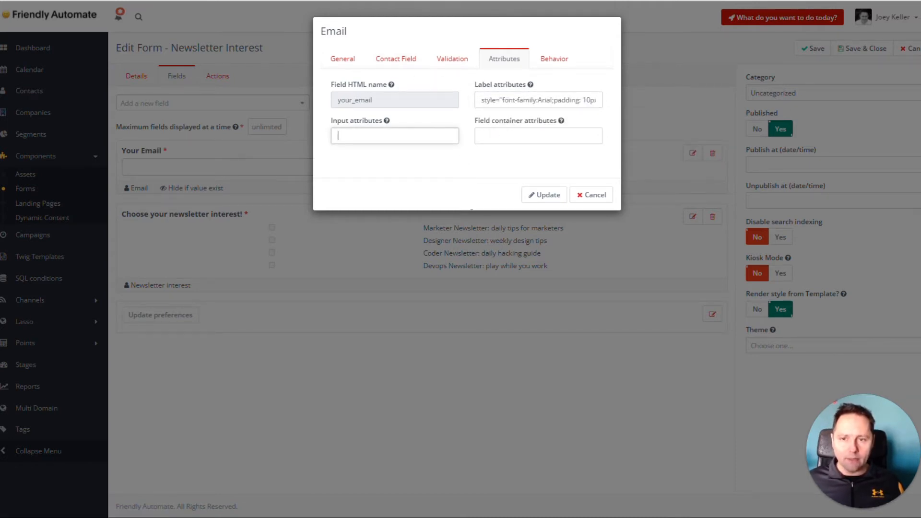
left_click(549, 195)
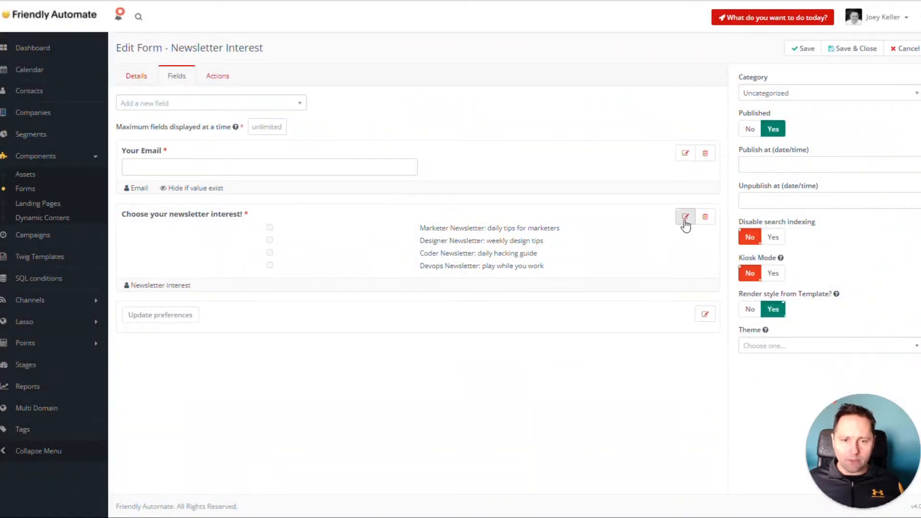
Apply the black Arial, 10px-padded label style to the attributes of the "Choose your newsletter interest!" checkbox group and update it
left_click(685, 217)
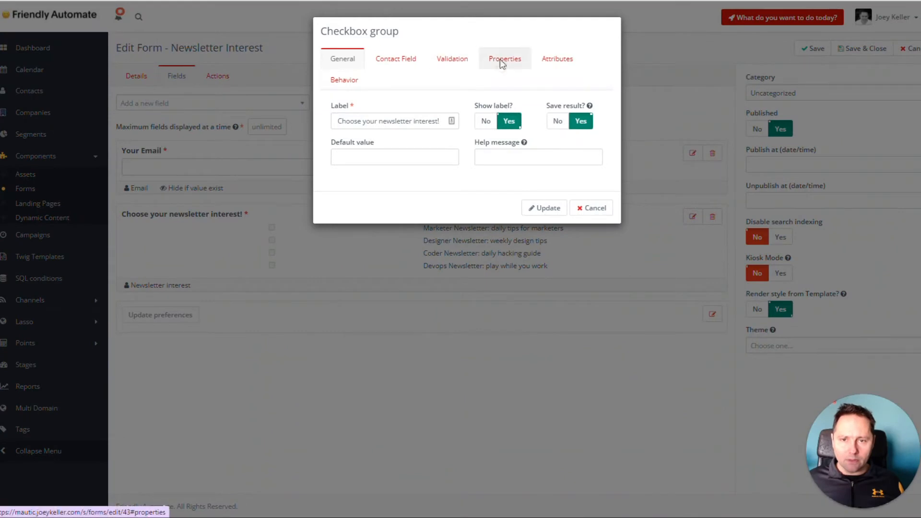
left_click(555, 60)
key("ctrl+v")
left_click(532, 122)
key("ctrl+v")
left_click(550, 246)
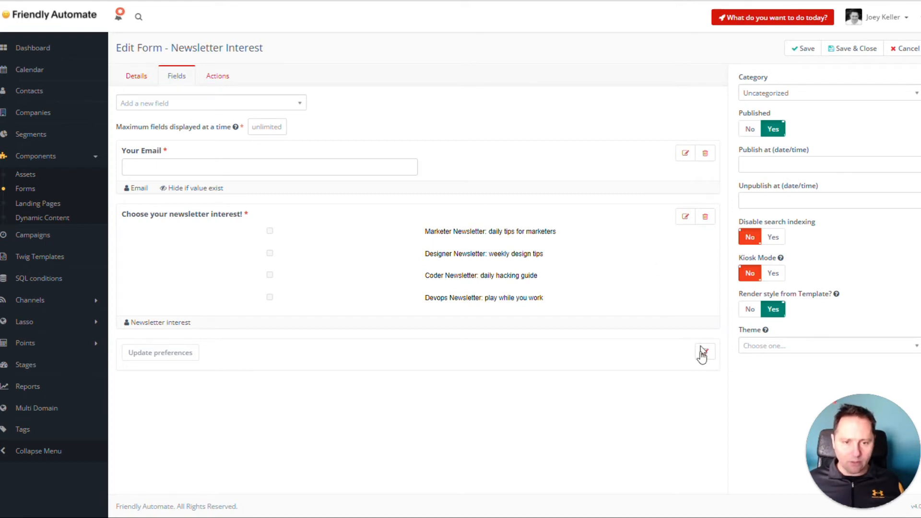
Replace the Update preferences button's input attributes with inline styling using a solid #004A7F border and inline-block display, and save and close the form
left_click(705, 351)
left_click(391, 58)
left_click(394, 136)
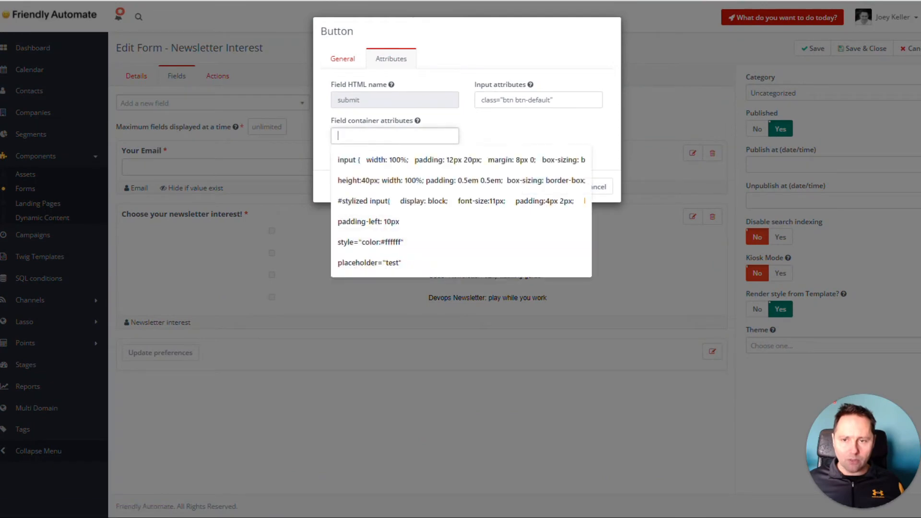
left_click(566, 99)
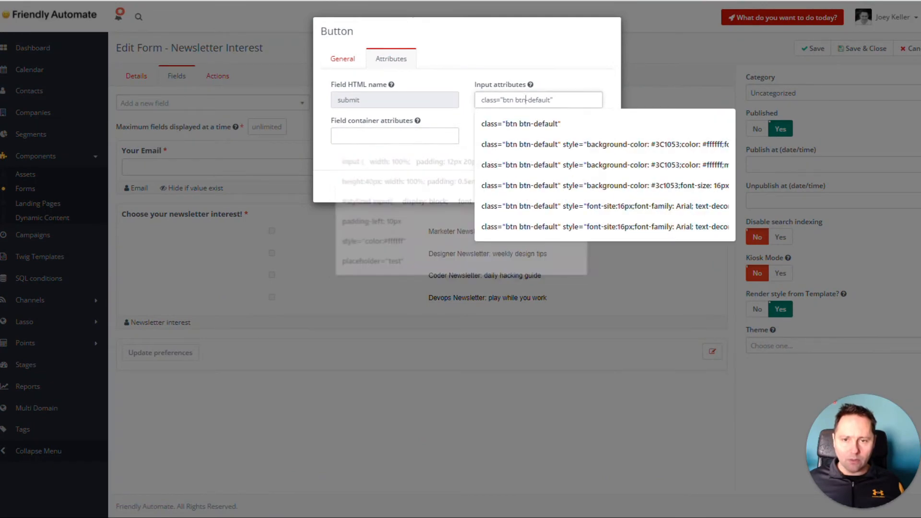
left_click_drag(566, 100, 425, 104)
key("ctrl+v")
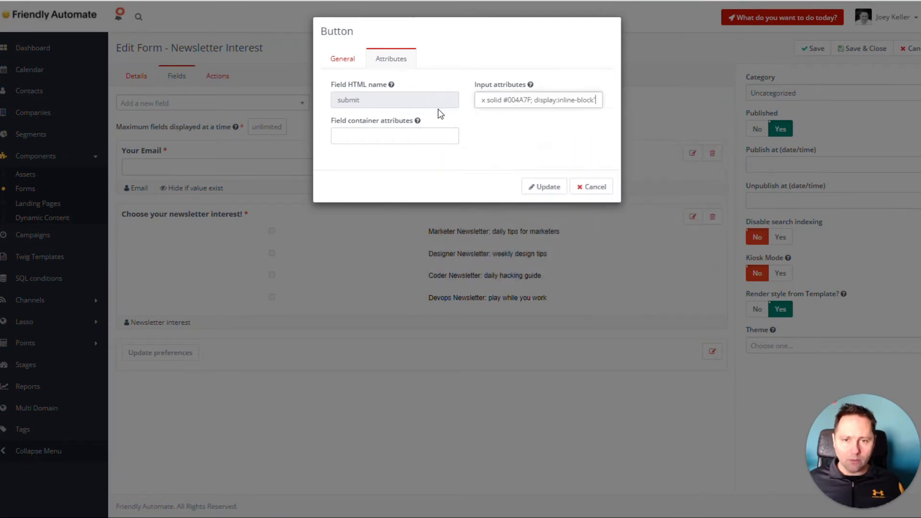
key("Home")
left_click(561, 186)
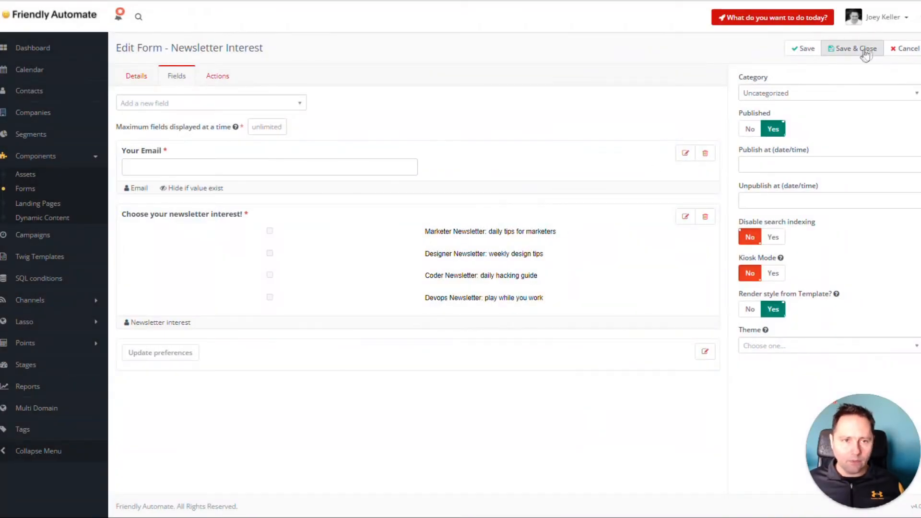
left_click(853, 48)
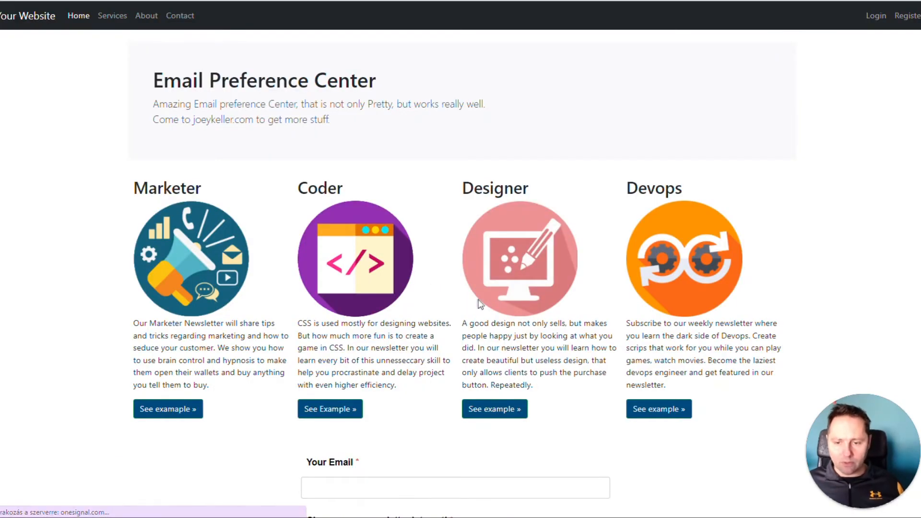
Examine the restyled email field, newsletter checkboxes and Update preferences button on the public Email Preference Center page
scroll(477, 304, "down", 5)
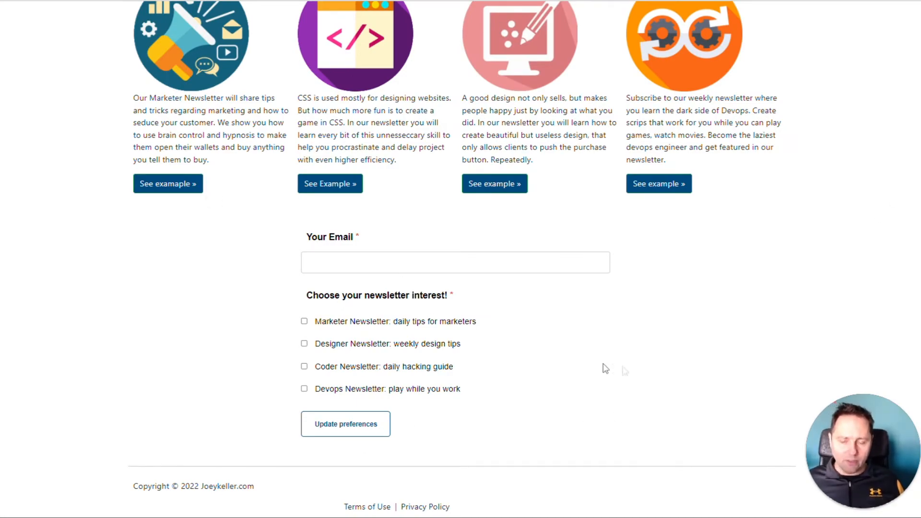
scroll(508, 372, "up", 5)
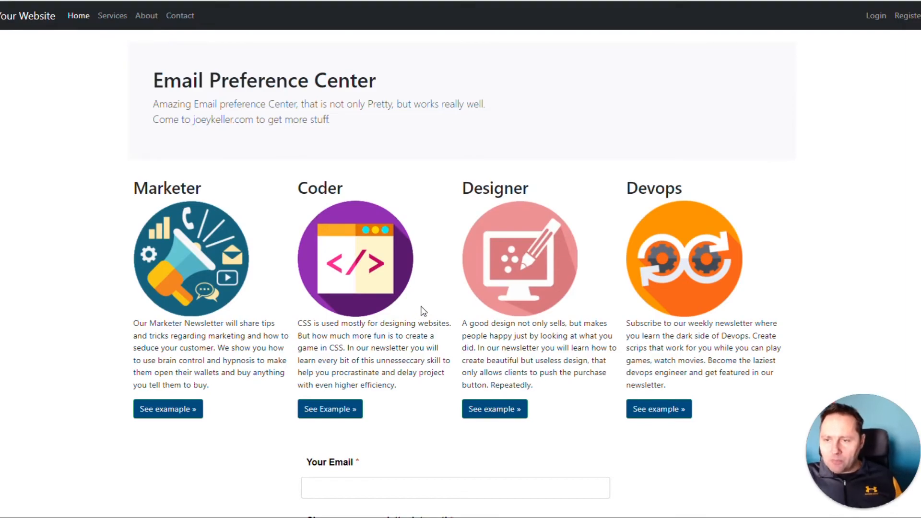
scroll(422, 311, "down", 5)
scroll(422, 311, "up", 5)
scroll(422, 311, "down", 3)
scroll(422, 310, "down", 2)
scroll(422, 312, "up", 5)
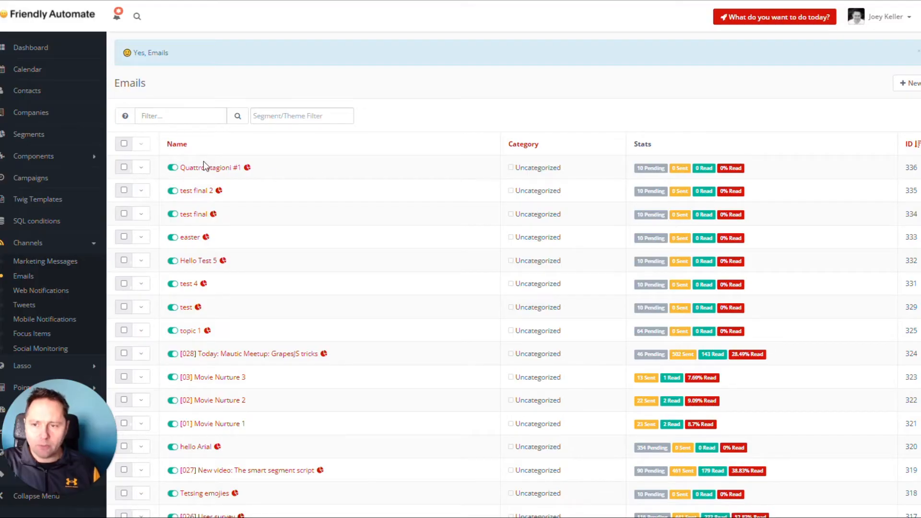
Edit the "Quattro stagioni #1" email and replace its contact segment with "newsletter - coder"
left_click(204, 170)
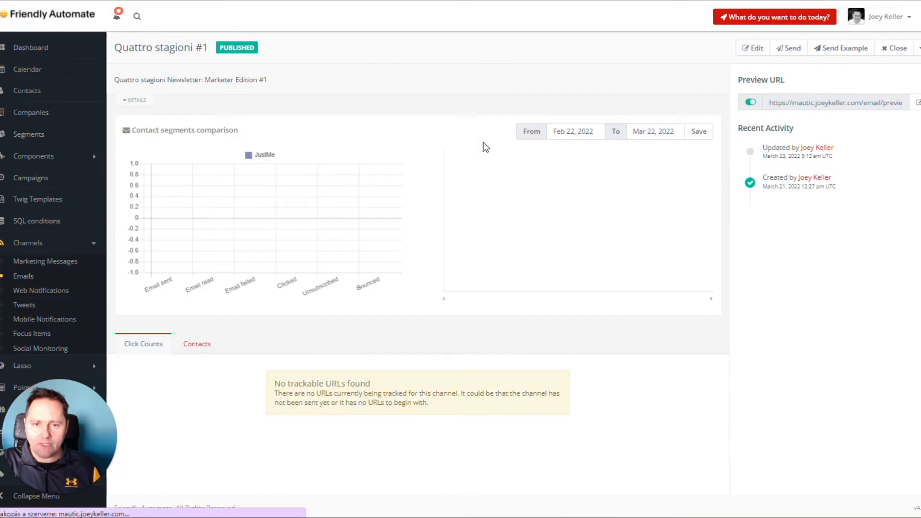
left_click(754, 48)
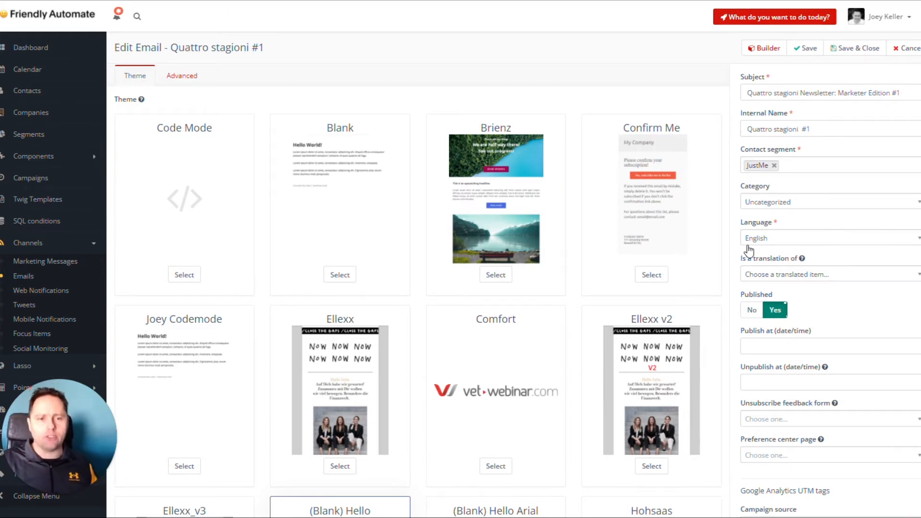
left_click(773, 165)
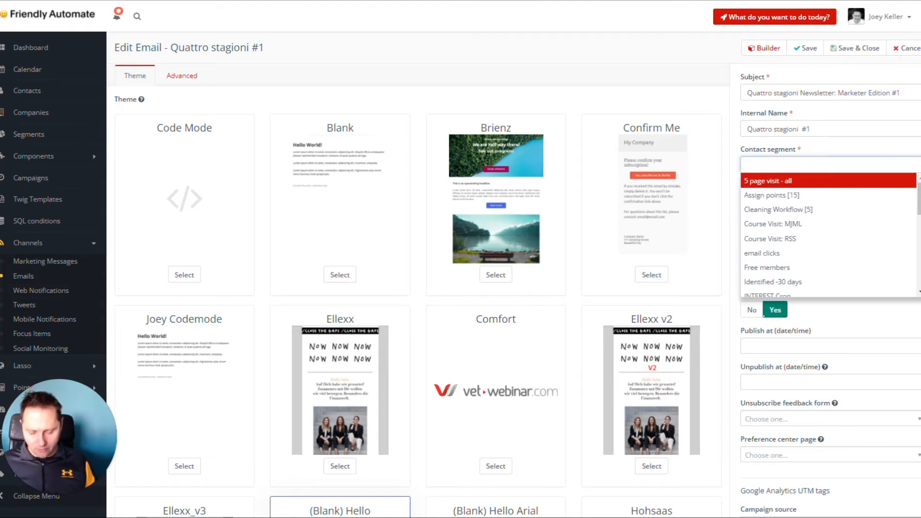
type("mark")
key("ctrl+a")
type("newl")
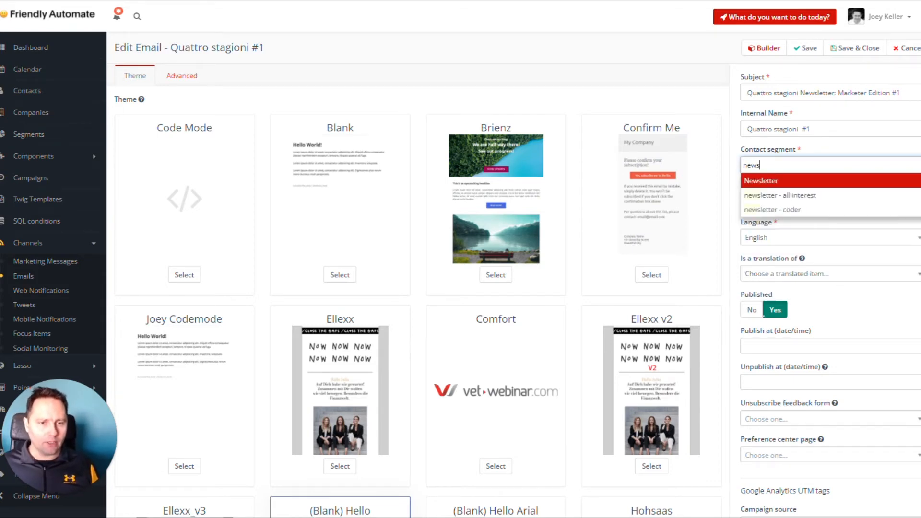
key("Down")
key("Down")
key("Return")
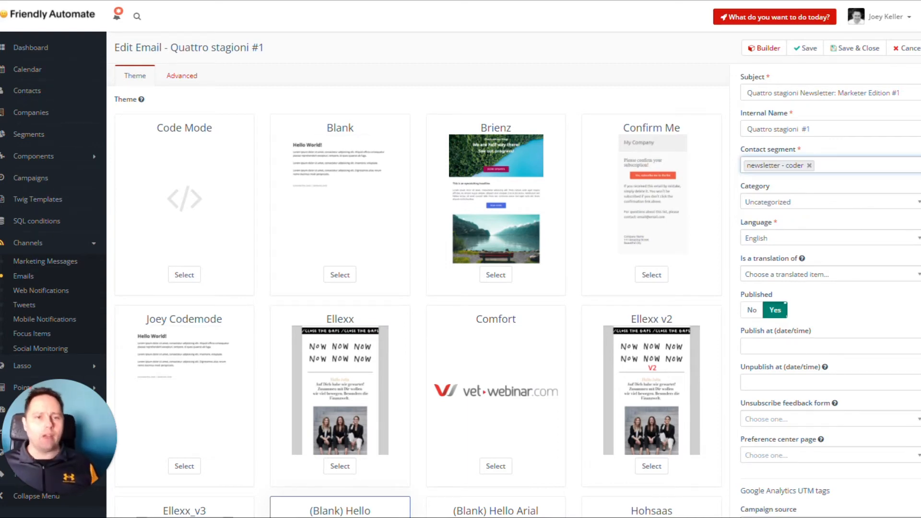
In the email's builder, set the URL of the "Change your preferences" footer link to {pagelink=36}
left_click(764, 48)
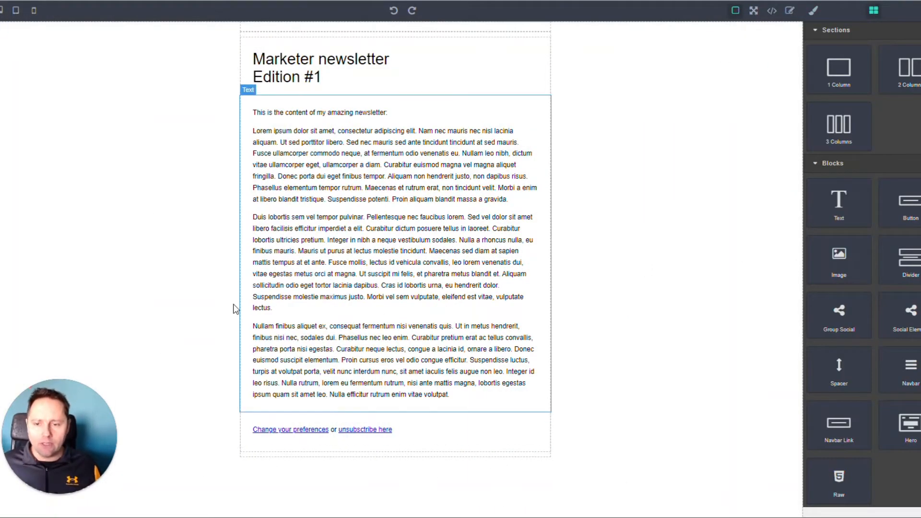
left_click(275, 433)
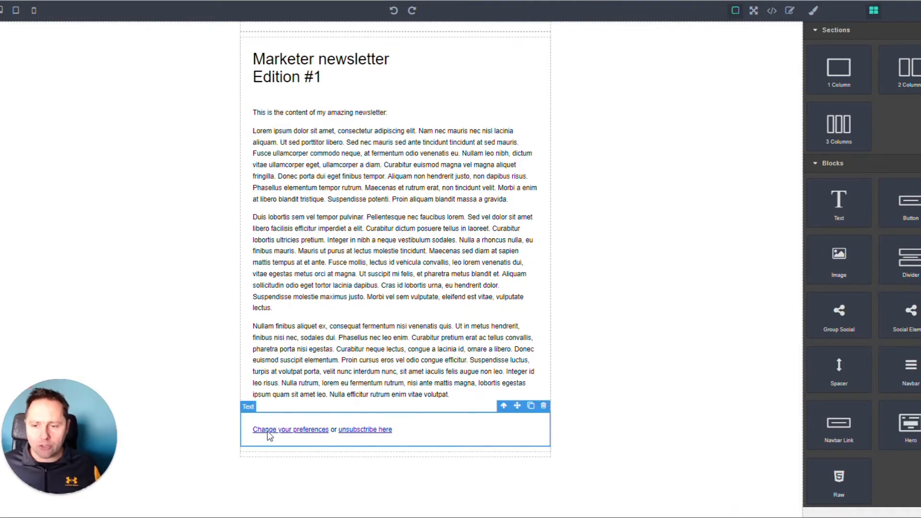
double_click(276, 432)
left_click_drag(254, 430, 318, 429)
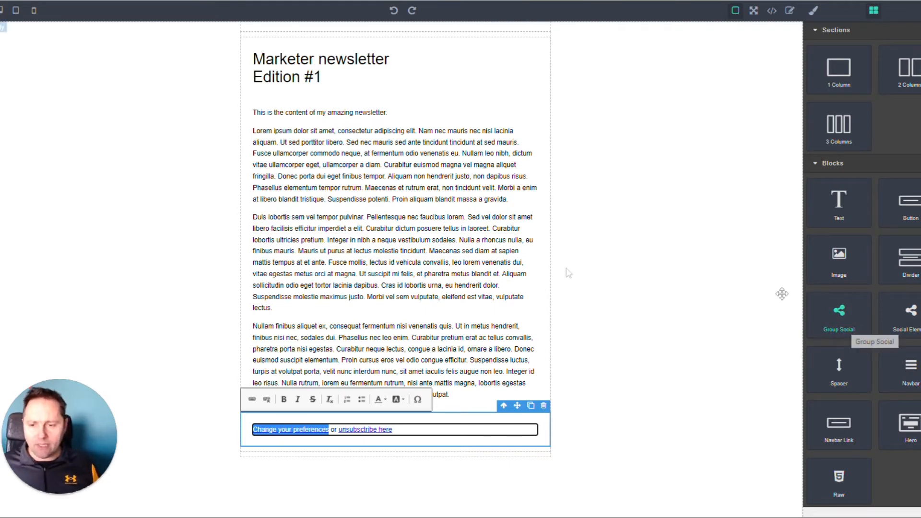
left_click(252, 399)
left_click(451, 292)
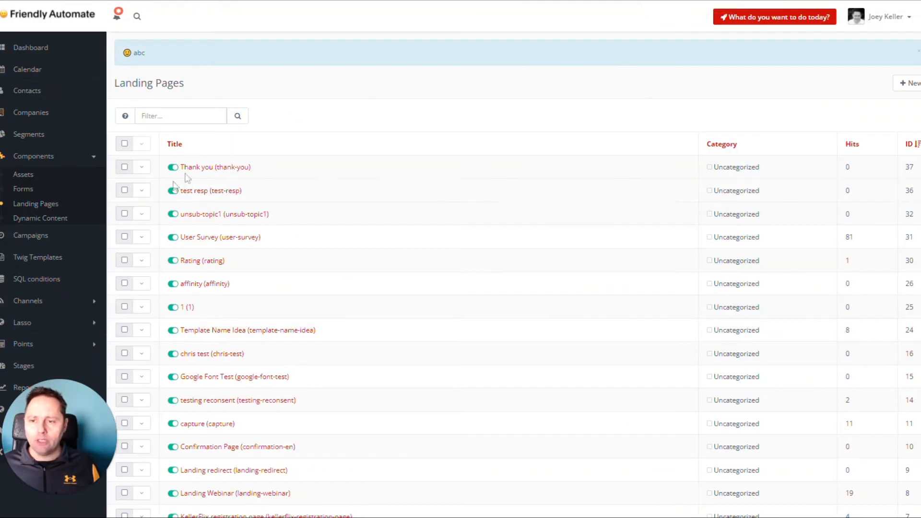
left_click_drag(909, 188, 213, 175)
left_click_drag(918, 193, 173, 192)
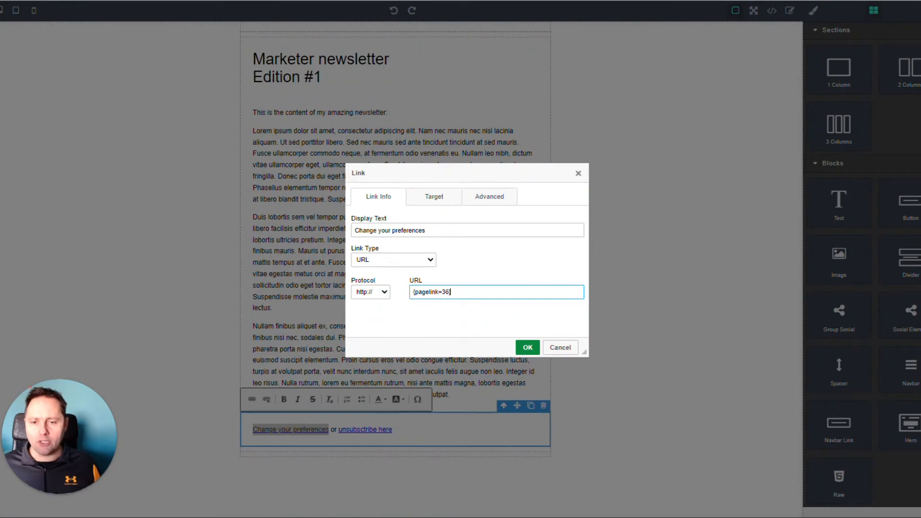
Set the preferences link's protocol to <other>, apply the link and return to the email's edit form
left_click(385, 293)
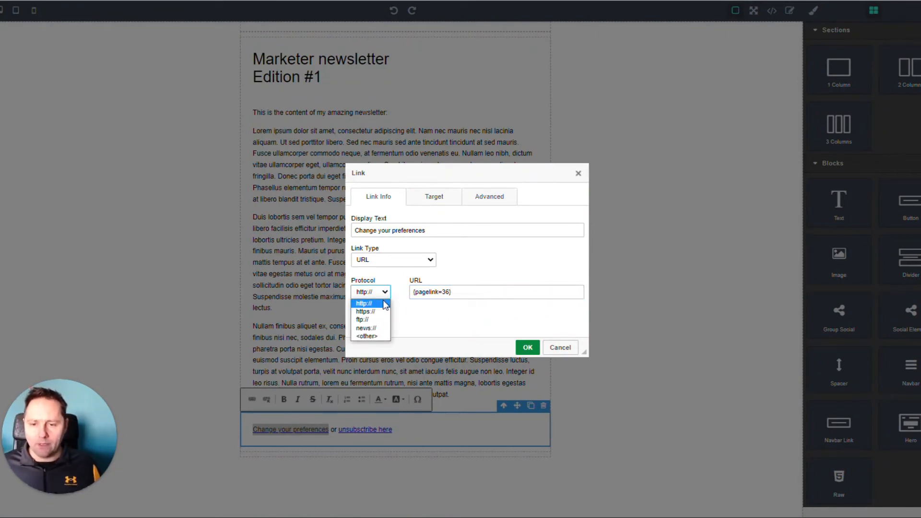
left_click(381, 335)
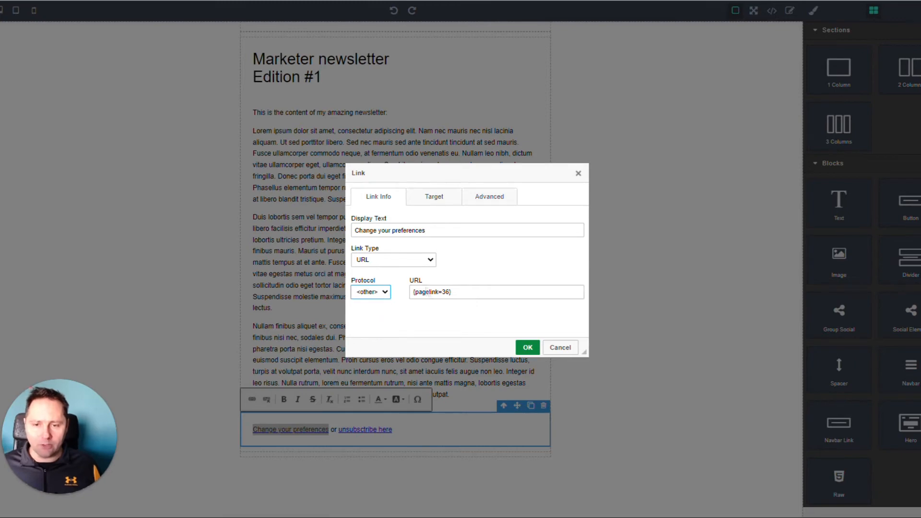
left_click_drag(453, 292, 413, 311)
left_click(414, 307)
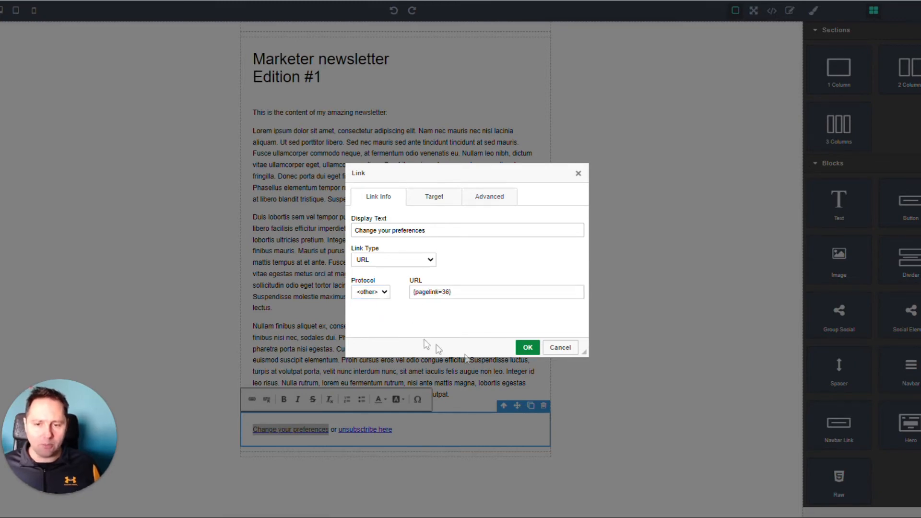
left_click(527, 347)
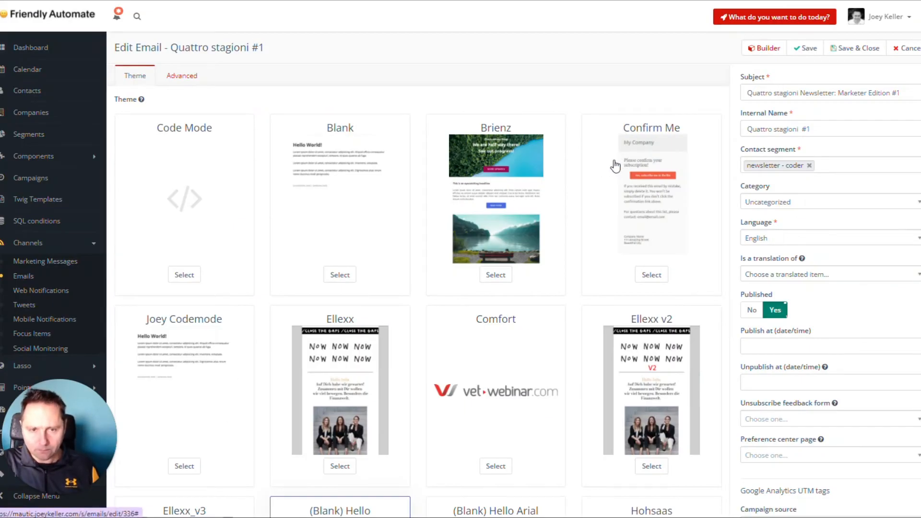
Save and close the "Quattro stagioni #1" email and open the list of dynamic content items
left_click(853, 48)
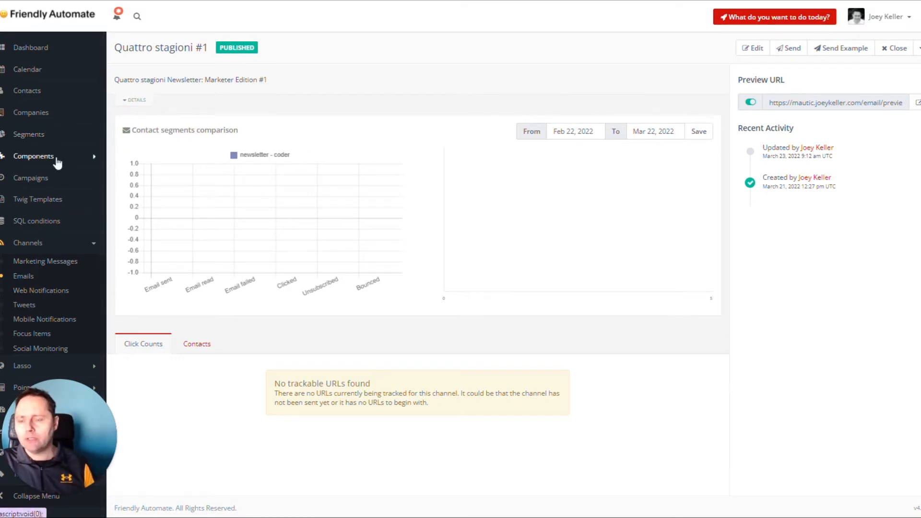
left_click(57, 158)
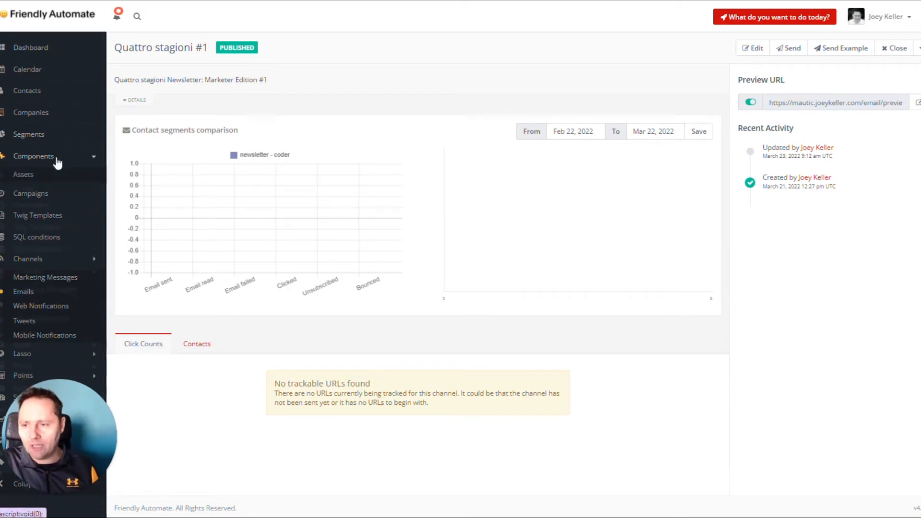
left_click(40, 218)
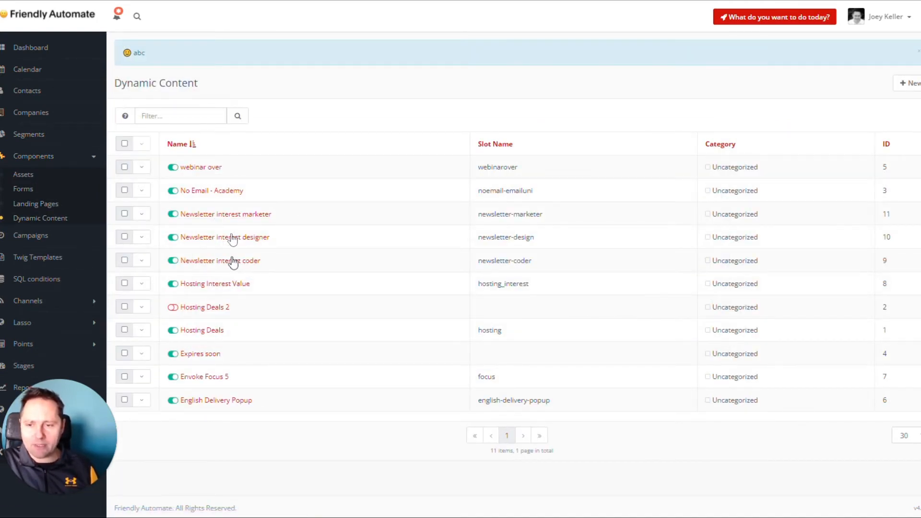
Try to set the text color of the "Newsletter interest marketer" content to black in its source code and save it
left_click(226, 214)
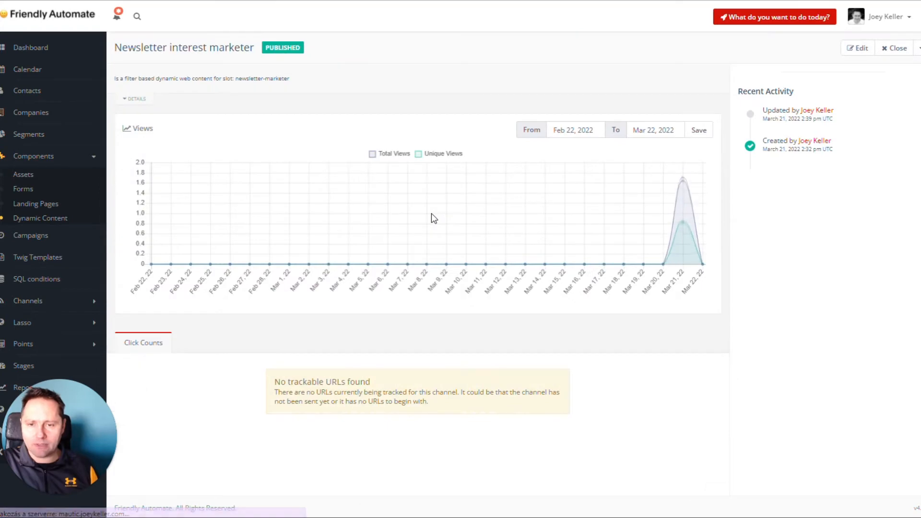
left_click(839, 52)
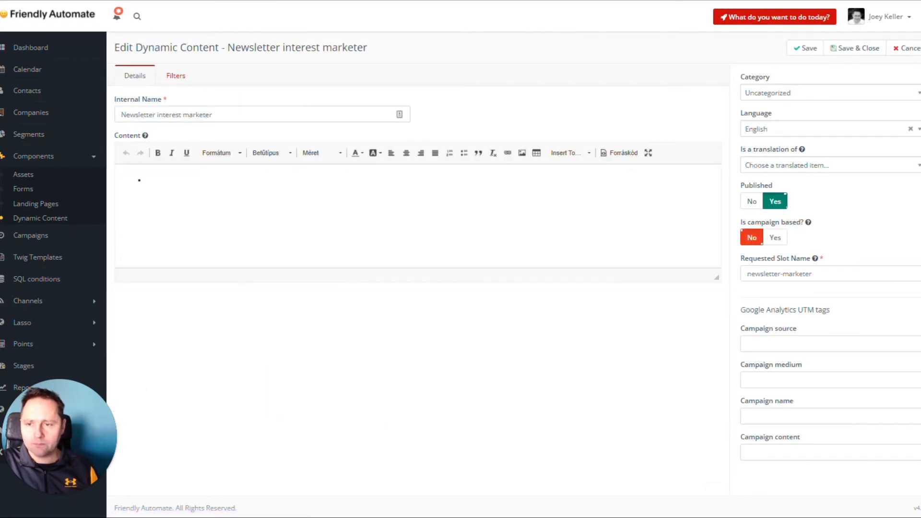
left_click(620, 153)
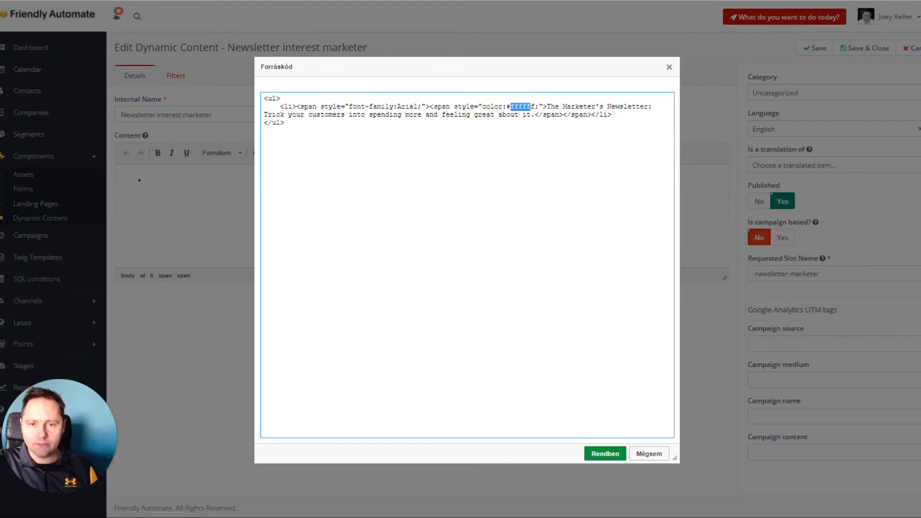
left_click_drag(506, 106, 531, 107)
type("black")
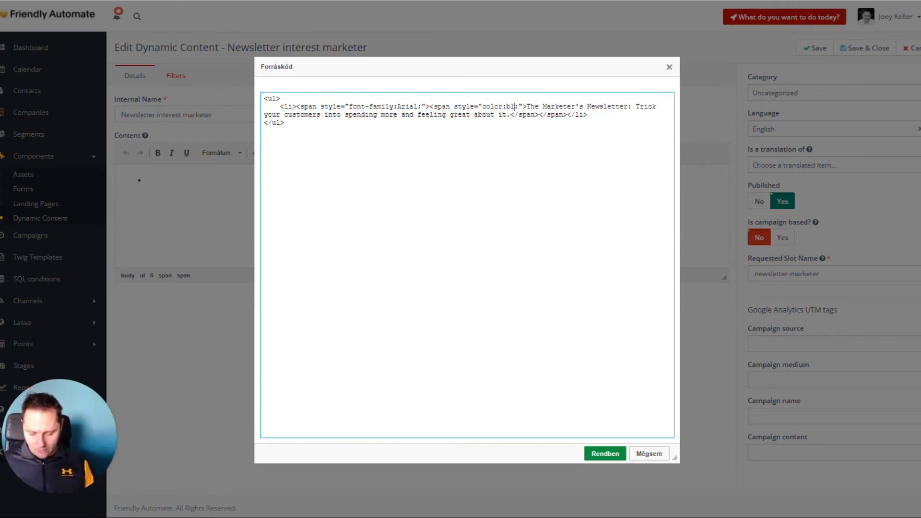
left_click(605, 453)
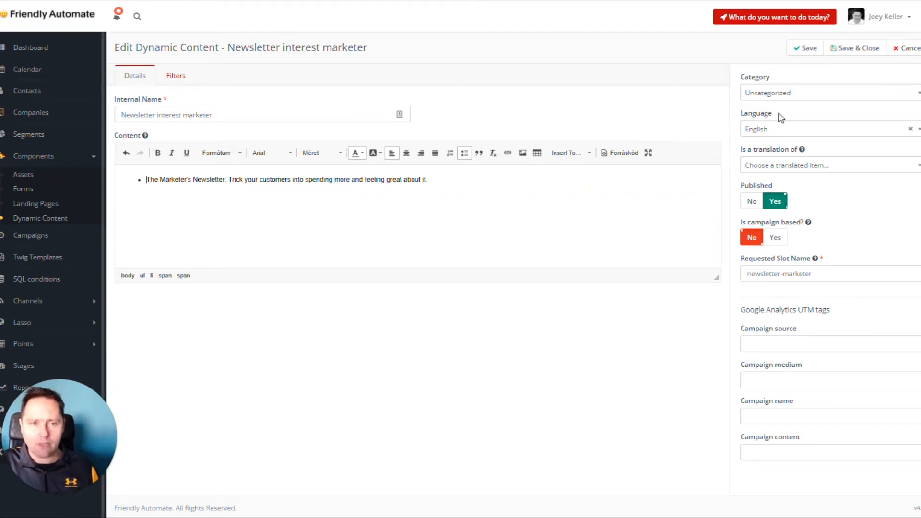
left_click(854, 48)
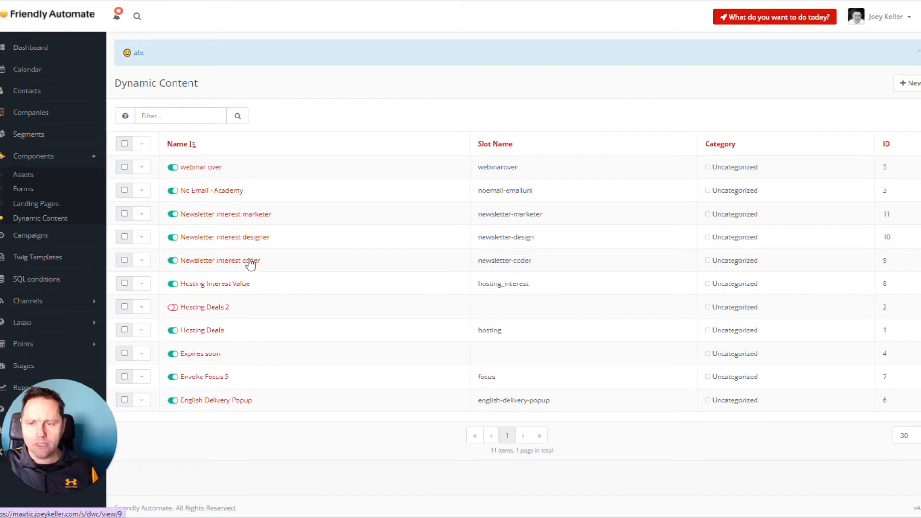
Clone "Newsletter interest coder" as "Newsletter interest devops", set its slot name to newsletter-devops and mark it published
left_click(141, 260)
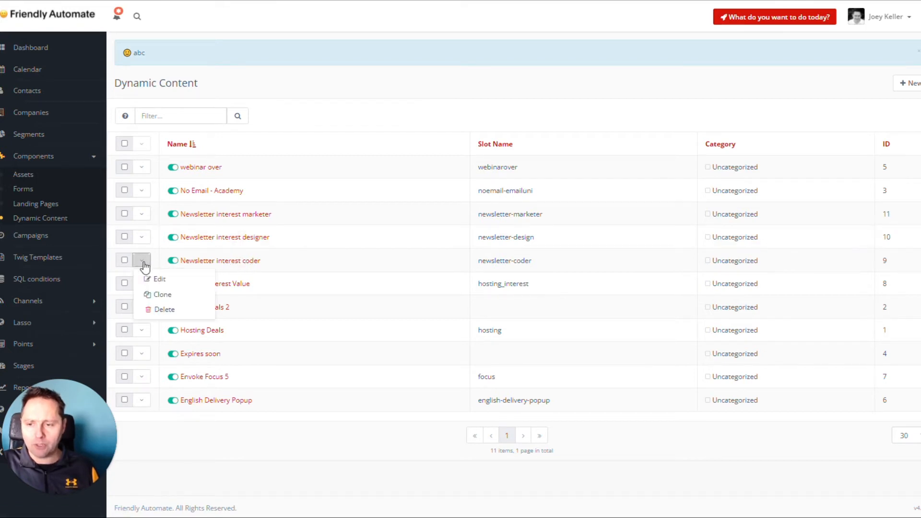
left_click(161, 295)
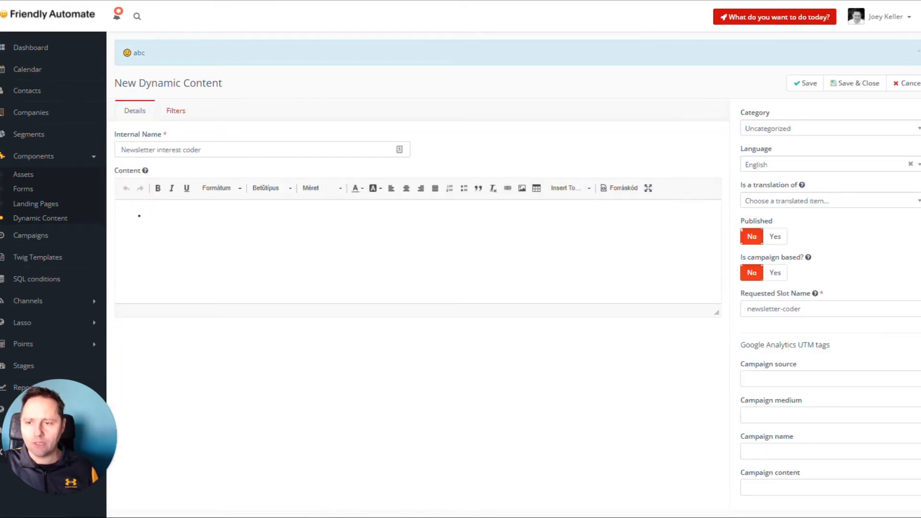
left_click_drag(183, 149, 202, 149)
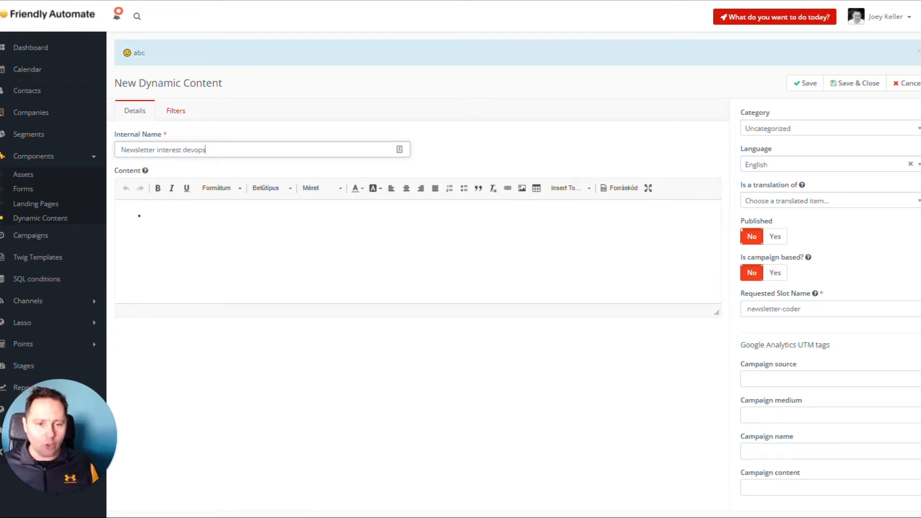
double_click(791, 309)
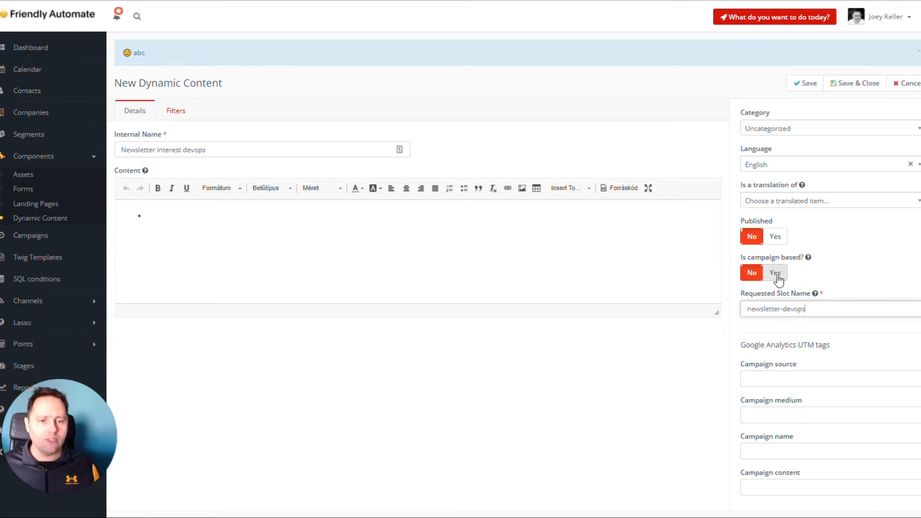
left_click(775, 236)
left_click_drag(810, 309, 722, 311)
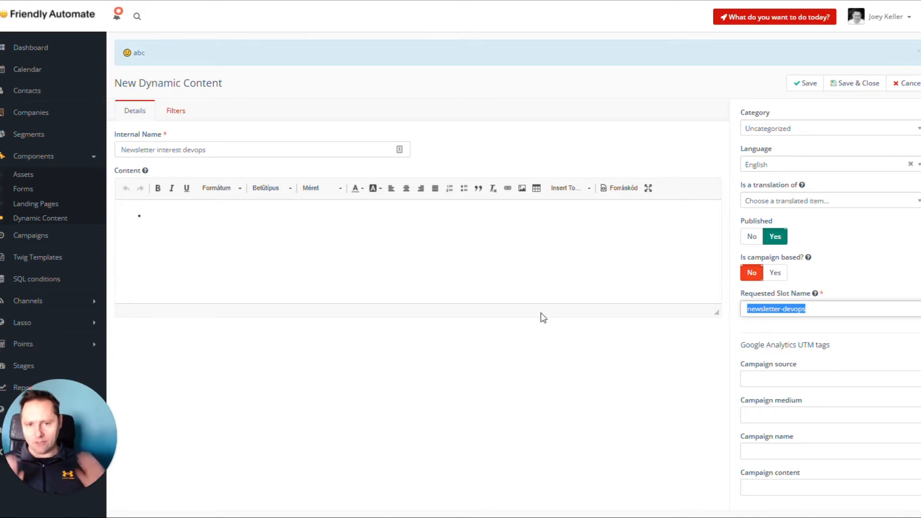
In the cloned content's source code, set the text color to black and change the newsletter title to "The Devops Newsletter"
left_click(606, 189)
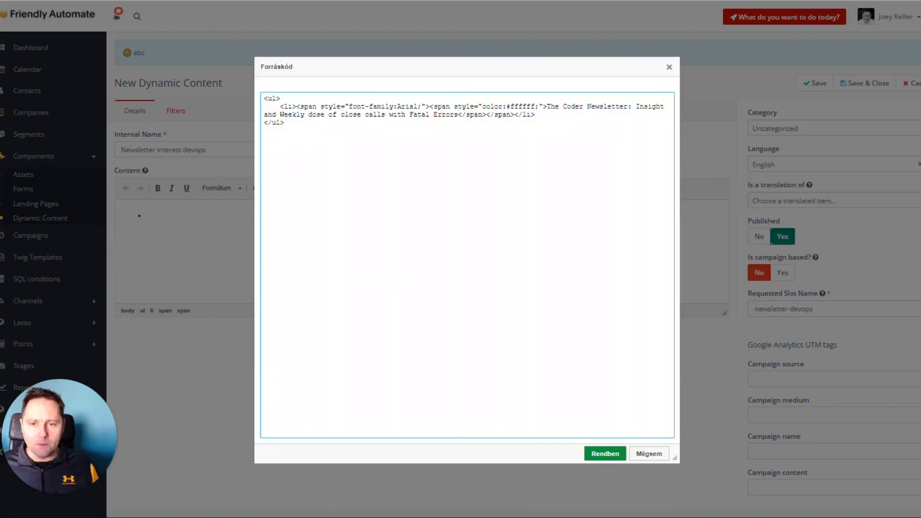
double_click(522, 107)
key("BackSpace")
key("BackSpace")
type("black")
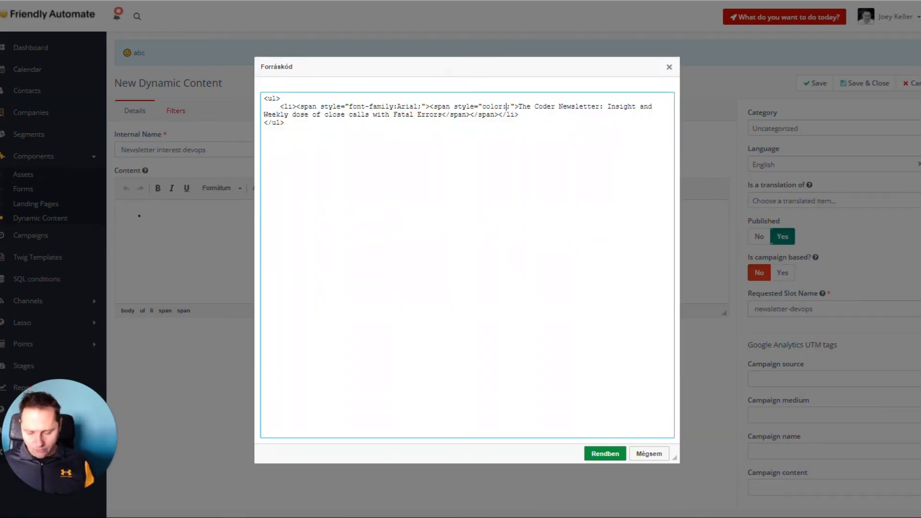
left_click_drag(574, 106, 546, 107)
type("Devops")
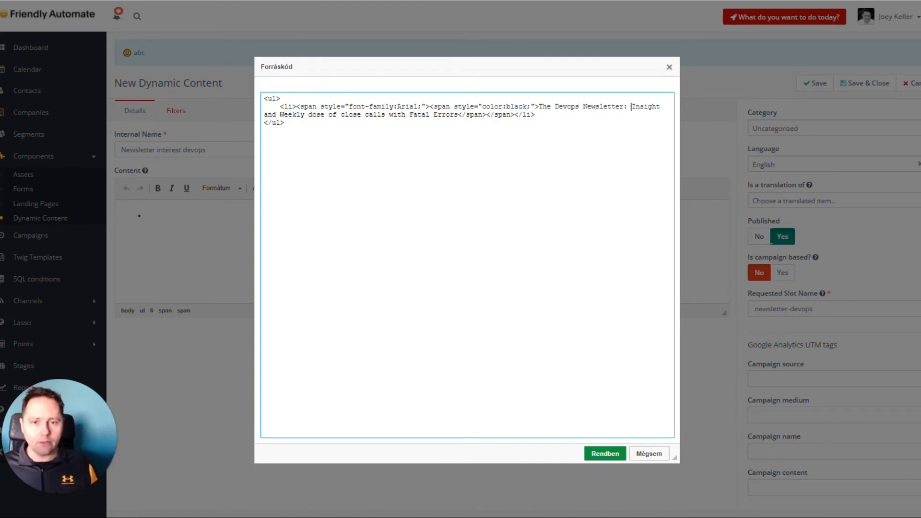
Replace the Devops newsletter's description with "Play more while others are working" and try to save the dynamic content
left_click_drag(631, 107, 458, 115)
type("Play mo")
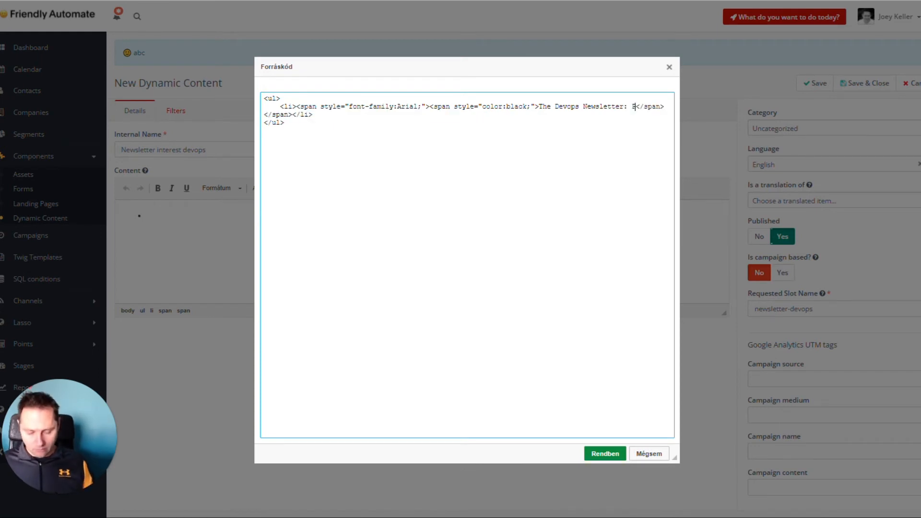
type("re while other")
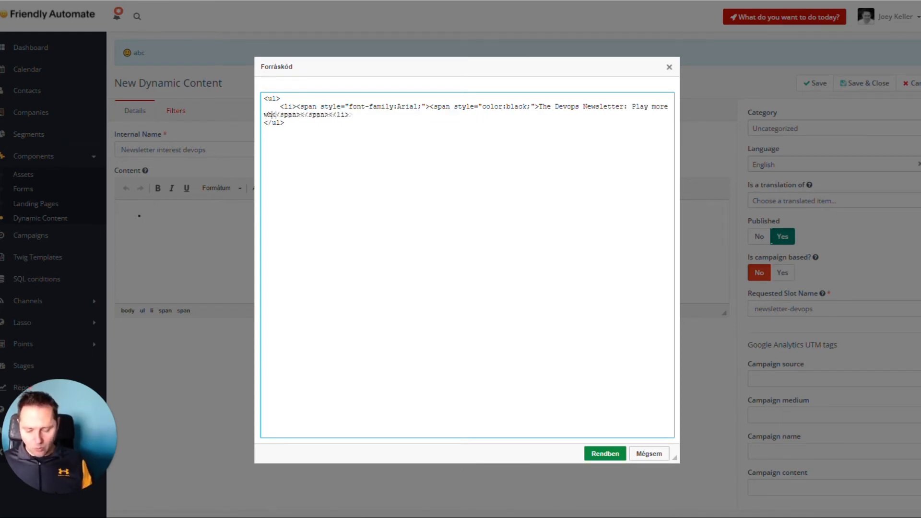
type("s are working")
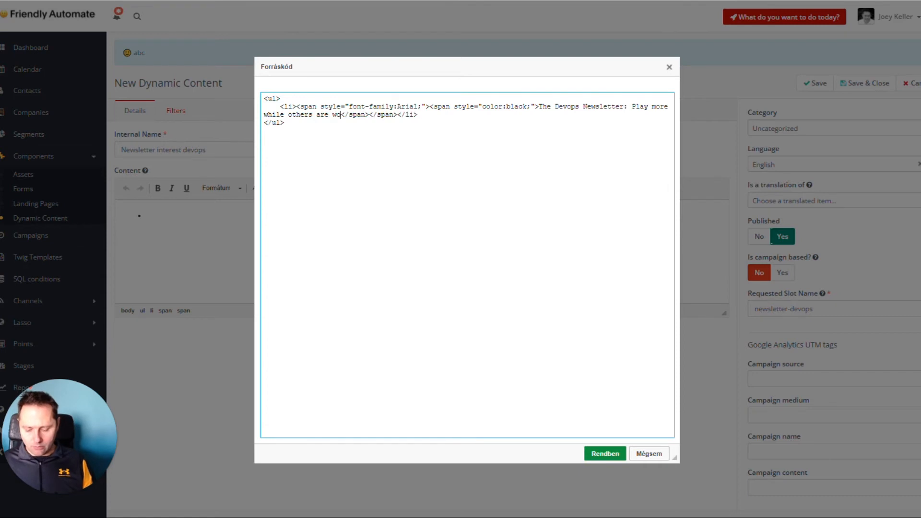
left_click(601, 454)
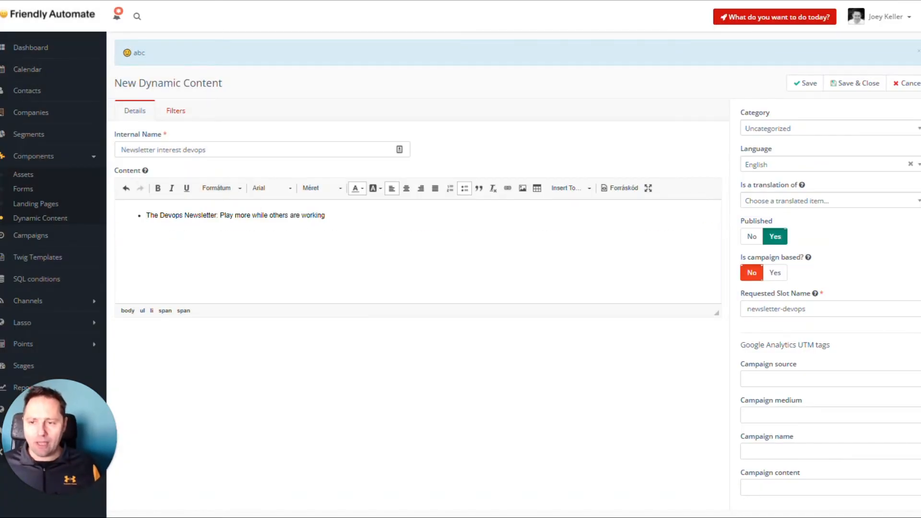
left_click(847, 84)
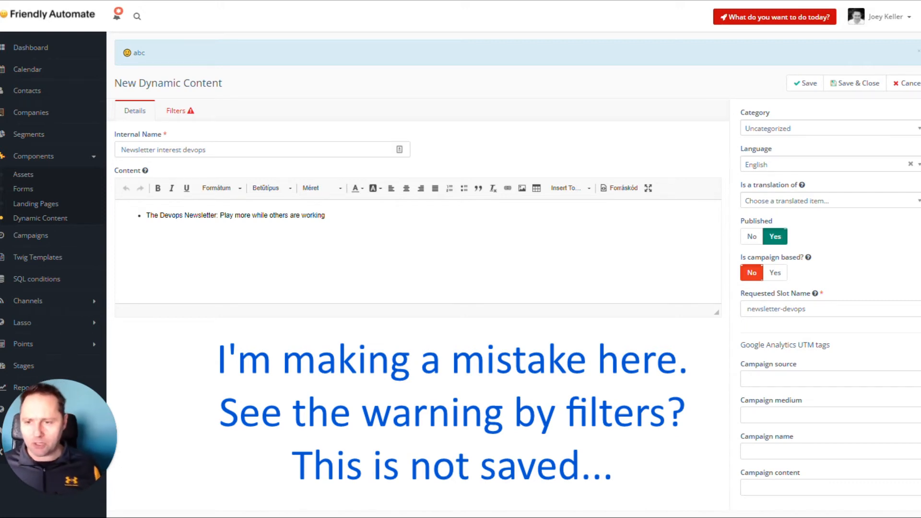
Edit the "Newsletter interest marketer" content and set its text color to black in the source code
left_click(29, 218)
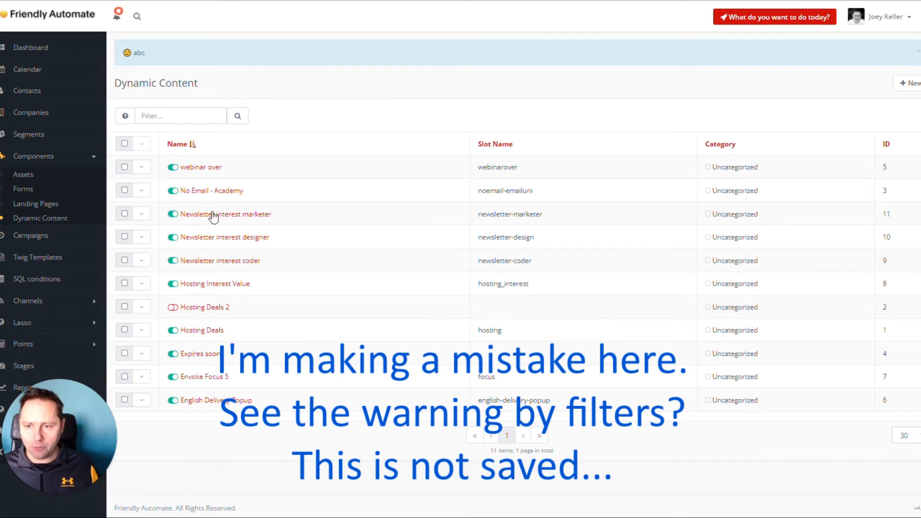
left_click(256, 219)
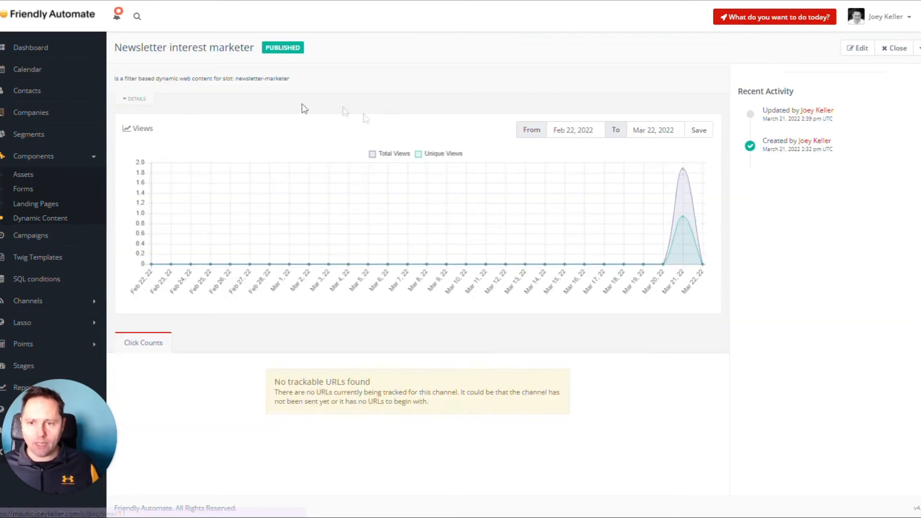
left_click(846, 54)
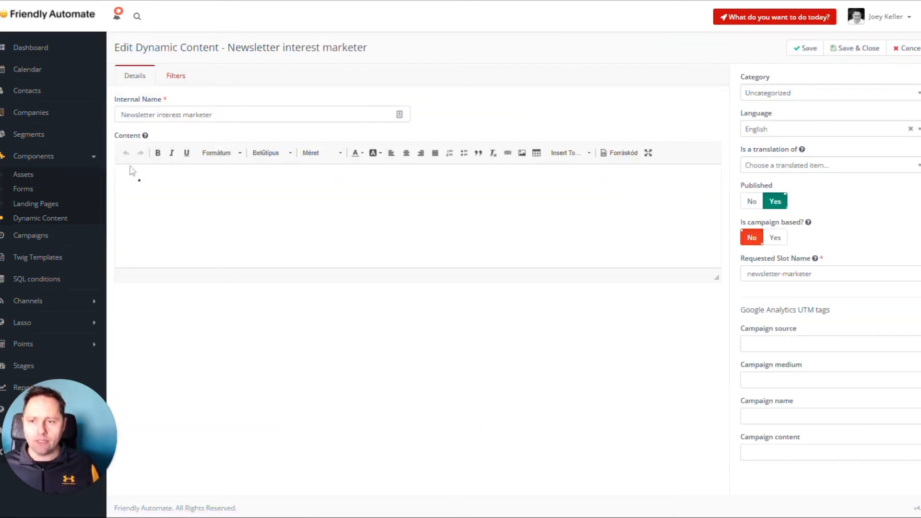
left_click(609, 153)
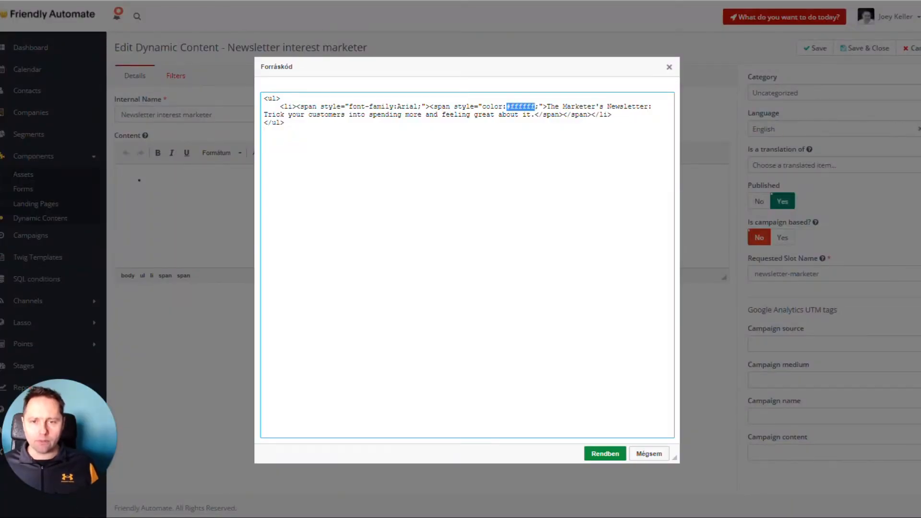
type("black")
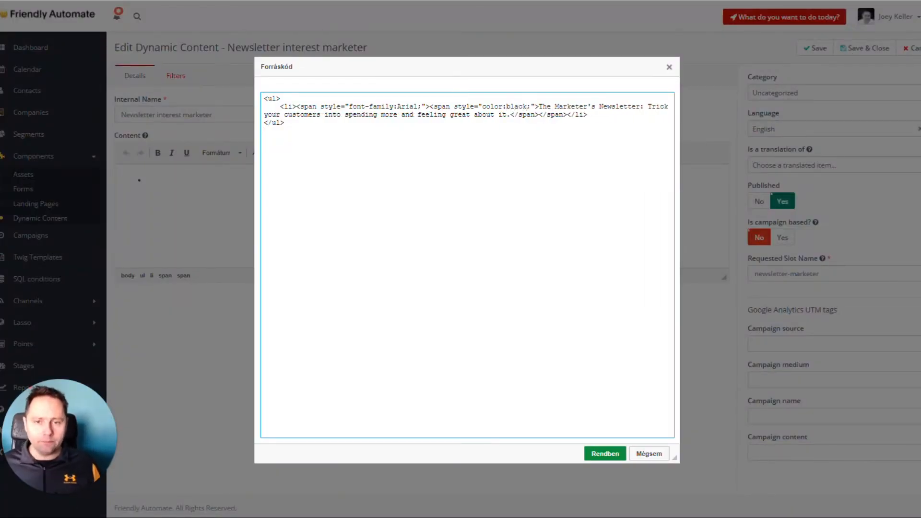
left_click(604, 454)
left_click(856, 50)
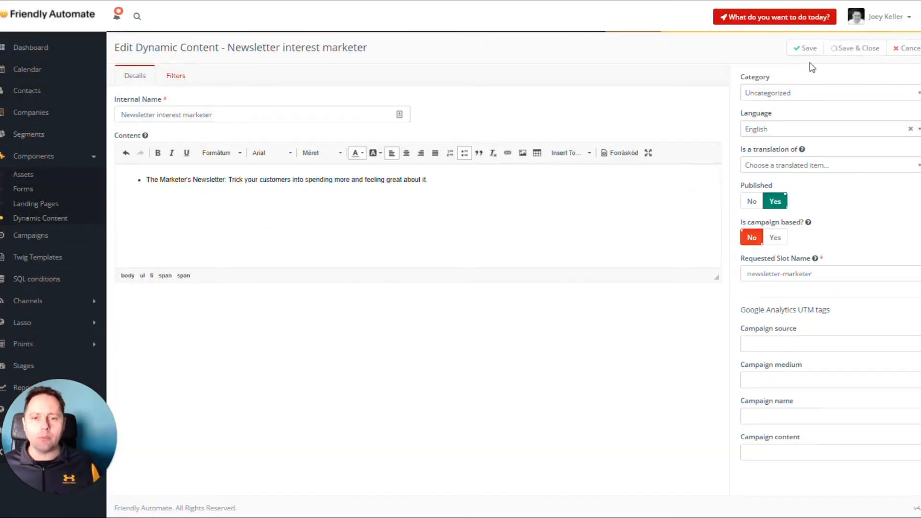
Add a Newsletter interest filter including Marketer to the marketer content, then save and close it
left_click(184, 76)
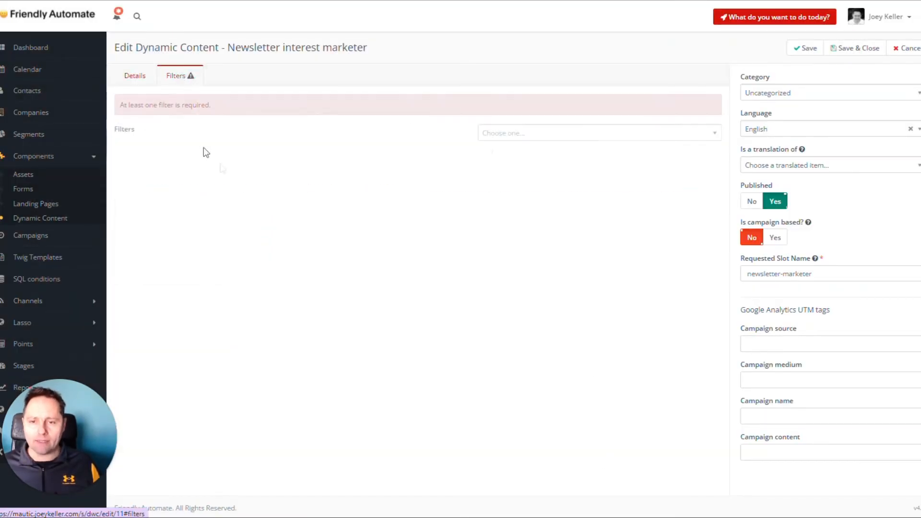
left_click(557, 141)
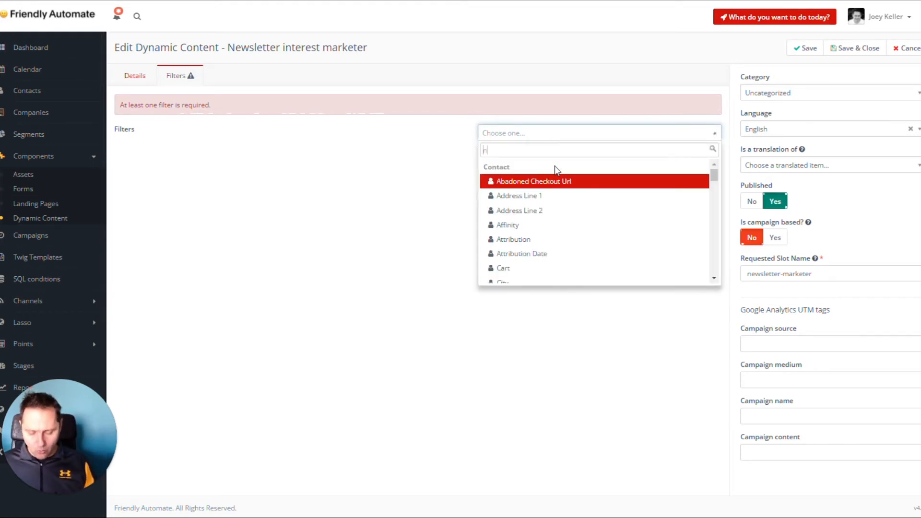
type("newsl")
left_click(582, 187)
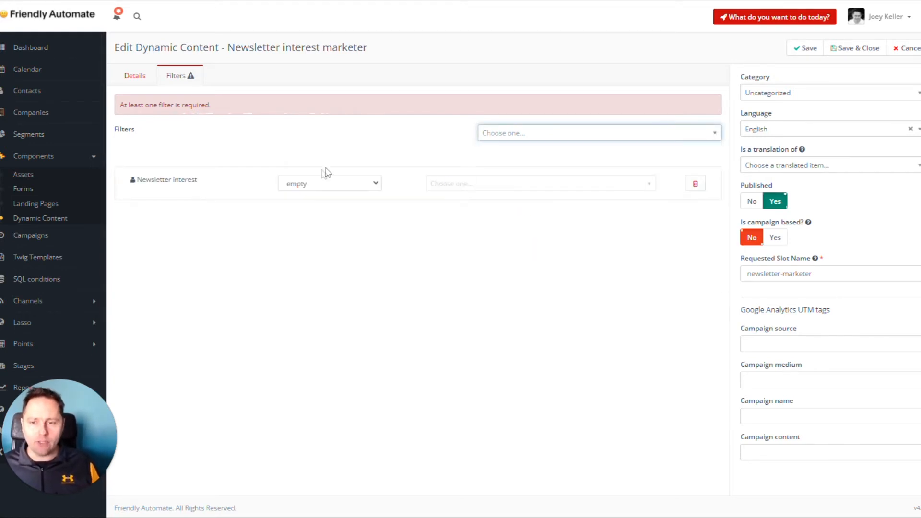
left_click(304, 182)
left_click(320, 220)
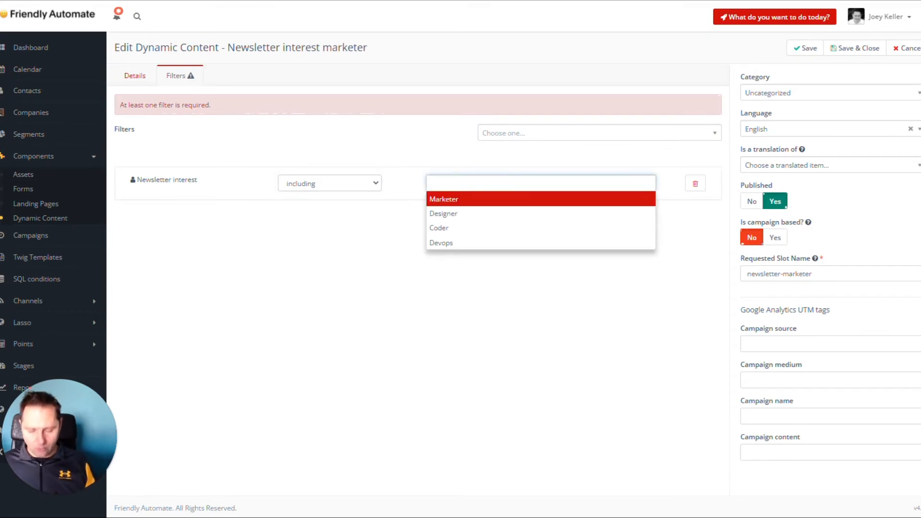
left_click(482, 201)
left_click(137, 77)
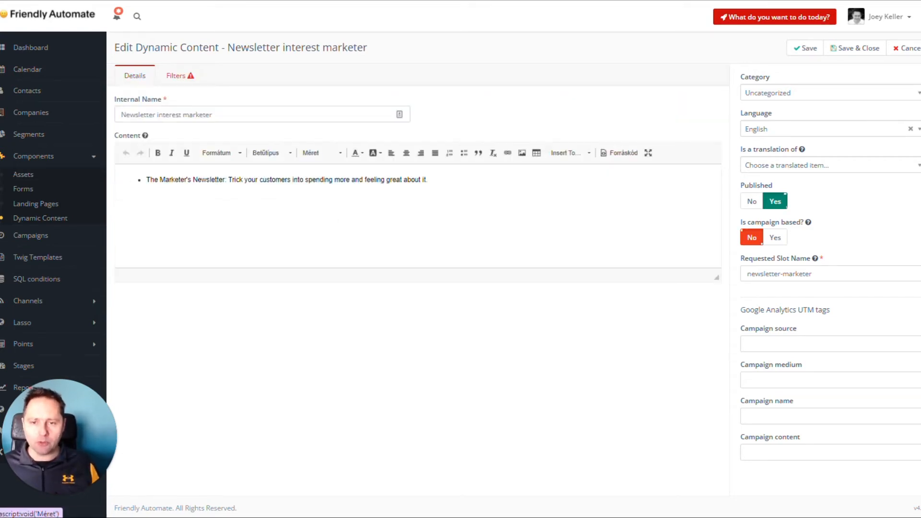
left_click(854, 49)
Edit the "Newsletter interest designer" content and set its text color to 000000 in the source code
left_click(39, 218)
left_click(223, 236)
left_click(857, 48)
left_click(619, 152)
double_click(520, 106)
type("000000")
left_click(605, 453)
Add a filter to the designer content with its condition and interest value, then save and close it
left_click(176, 76)
left_click(544, 104)
left_click(328, 152)
left_click(307, 188)
left_click(509, 152)
left_click(470, 173)
left_click(854, 49)
Edit the "Newsletter interest coder" content and set its text color to black in the source code
left_click(40, 218)
left_click(216, 214)
left_click(857, 49)
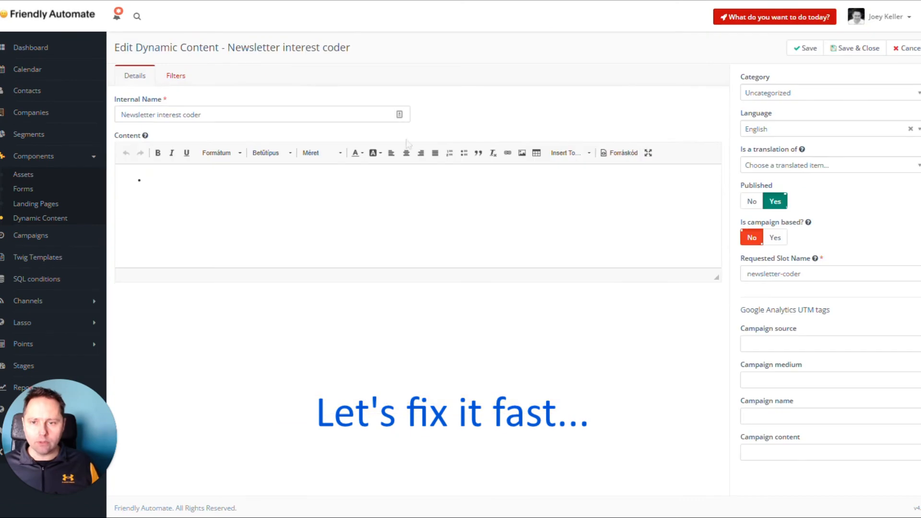
left_click(619, 152)
left_click_drag(507, 106, 534, 106)
type("black")
left_click(604, 453)
Add a Newsletter interest filter with its condition and value to the coder content, then save and close it
left_click(176, 76)
left_click(554, 104)
type("news")
key("Return")
left_click(330, 154)
left_click(302, 188)
left_click(508, 152)
left_click(470, 173)
left_click(855, 49)
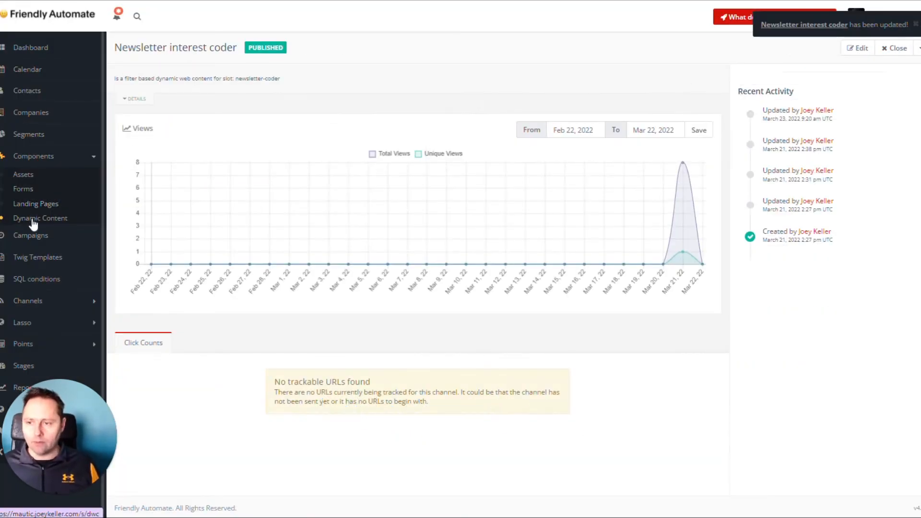
left_click(40, 218)
left_click(885, 146)
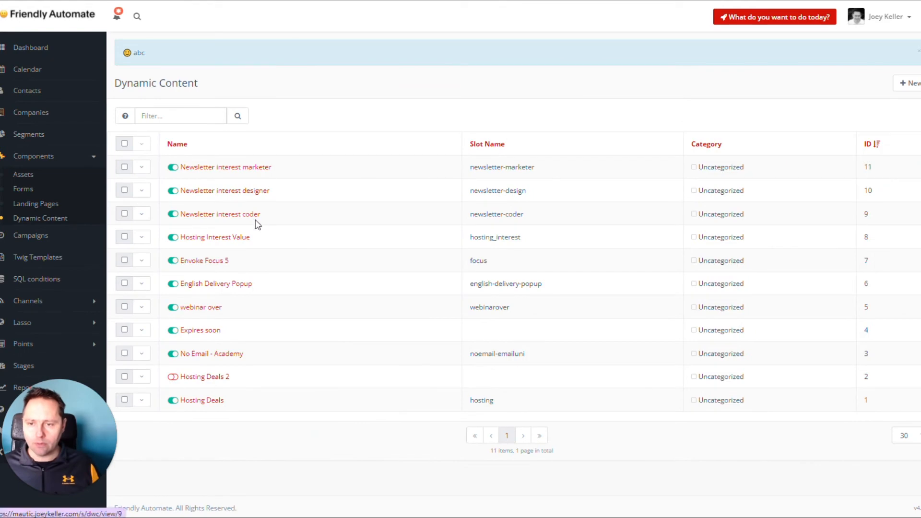
left_click(139, 215)
left_click(155, 245)
double_click(169, 216)
type("Design")
Clone the "Newsletter interest coder" dynamic content, naming the copy "Newsletter interest devops" with requested slot name newsletter-devops
left_click(41, 218)
left_click(142, 214)
left_click(154, 245)
double_click(185, 149)
type("devops")
double_click(786, 309)
type("de")
left_click(778, 333)
Change the bullet text in the content to "The Devops Newsletter: Play more while at work"
double_click(169, 215)
type("Devops")
left_click_drag(381, 216, 221, 216)
type("F")
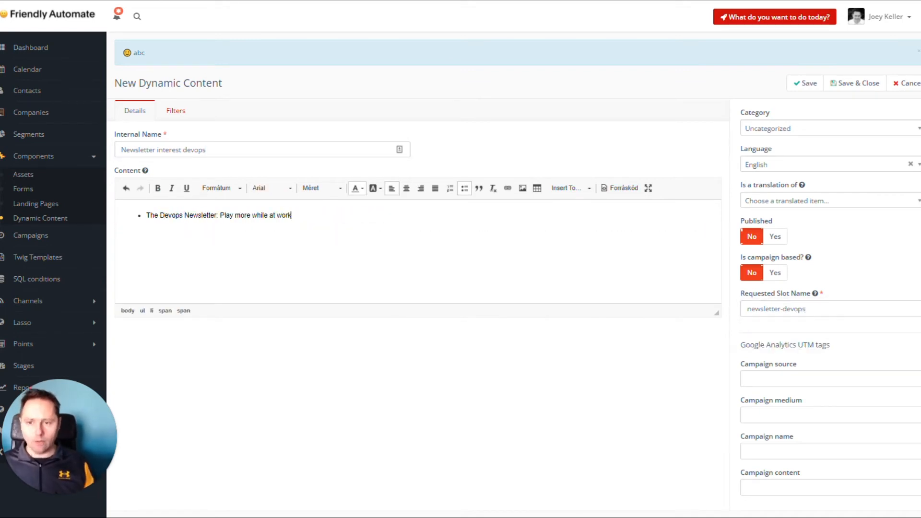
Set the Newsletter interest filter to including Devops, then save and close the new content
left_click(182, 112)
left_click(457, 189)
left_click(483, 211)
left_click(847, 83)
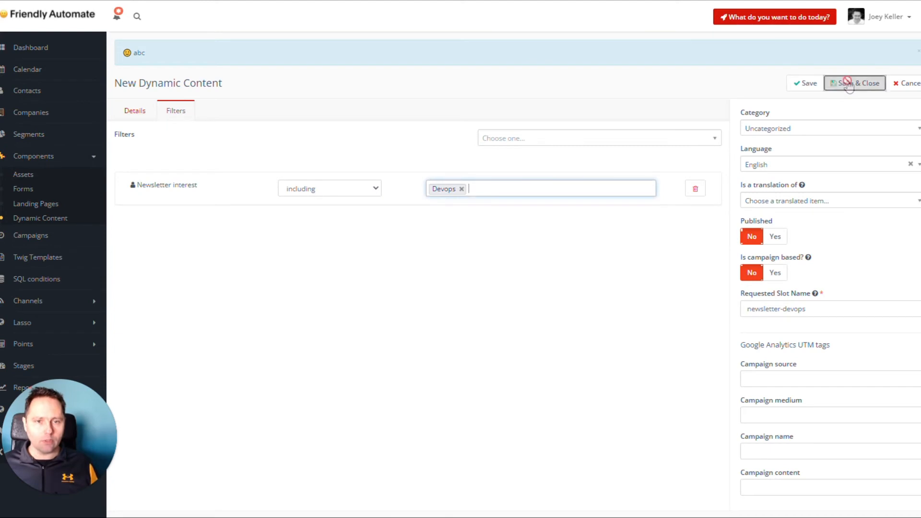
right_click(547, 308)
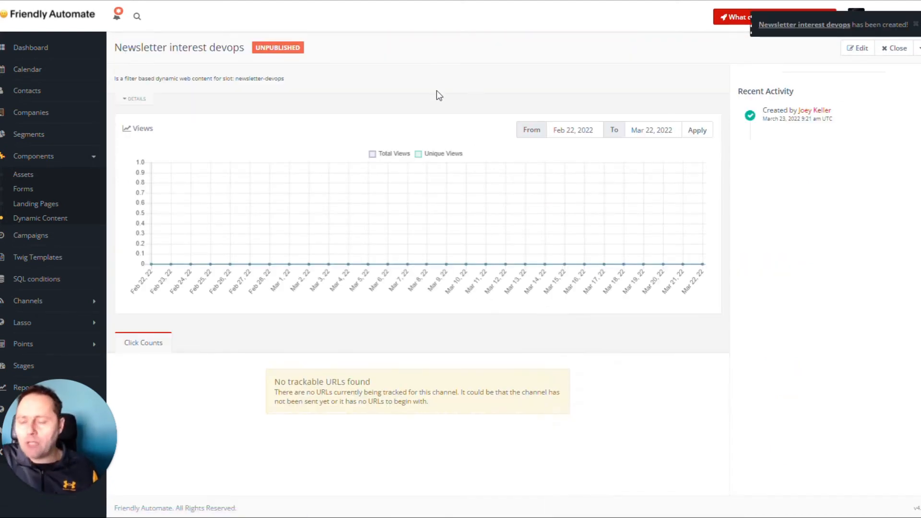
left_click(23, 206)
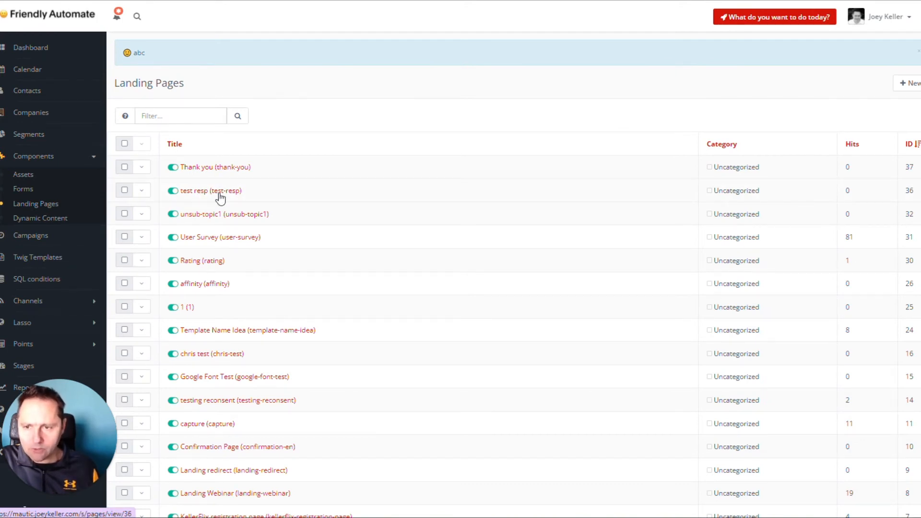
left_click(219, 192)
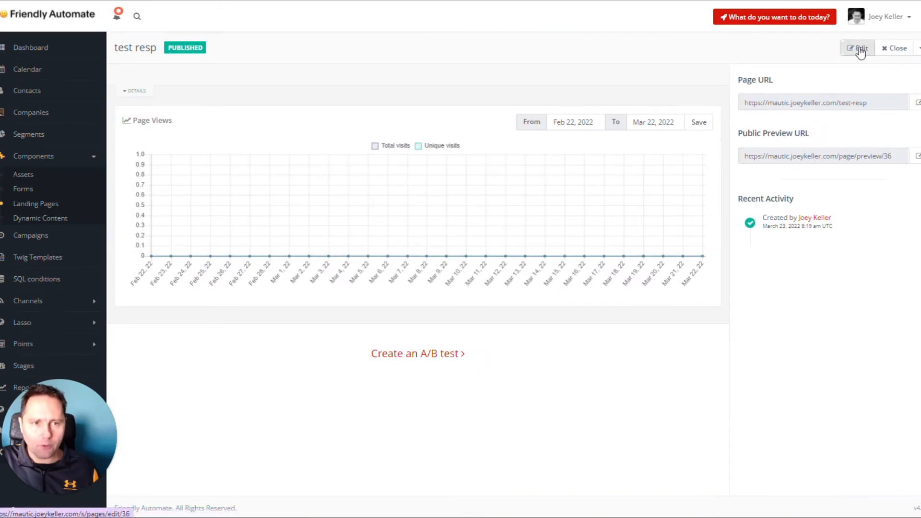
left_click(859, 49)
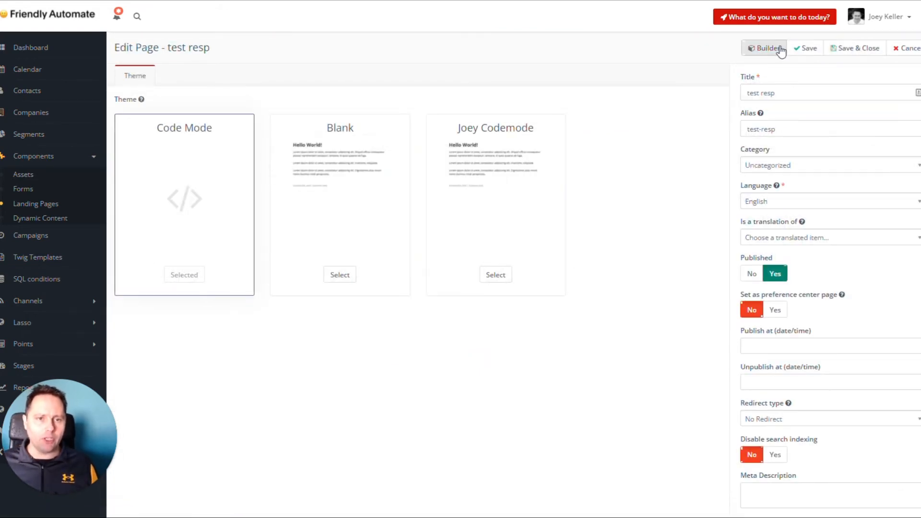
left_click(760, 52)
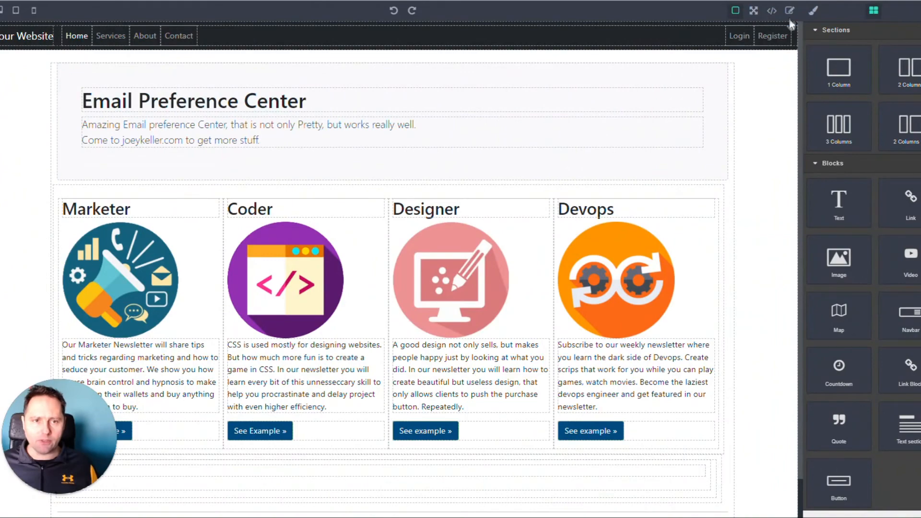
key("F5")
Delete the Marketer, Designer, Coder and Devops columns from the Thank you landing page in the builder
scroll(251, 325, "down", 1)
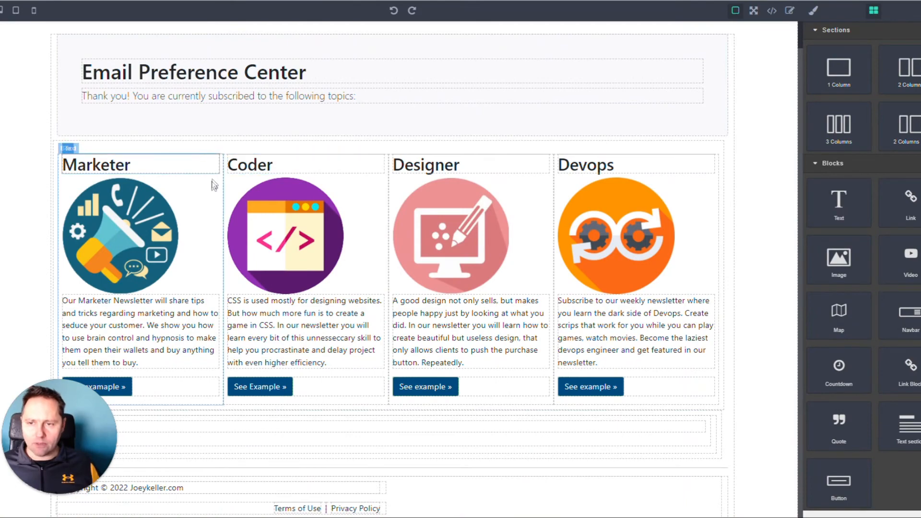
left_click(214, 192)
left_click(213, 148)
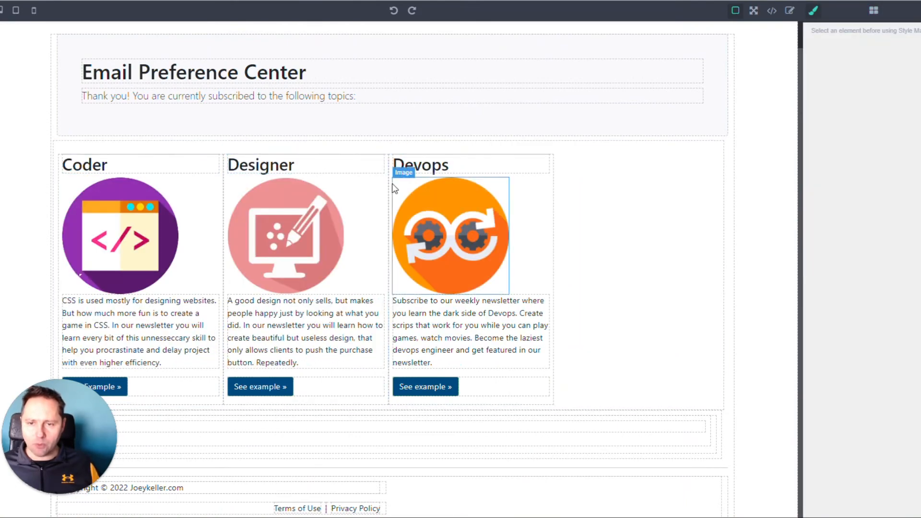
left_click(384, 191)
left_click(382, 147)
left_click(220, 168)
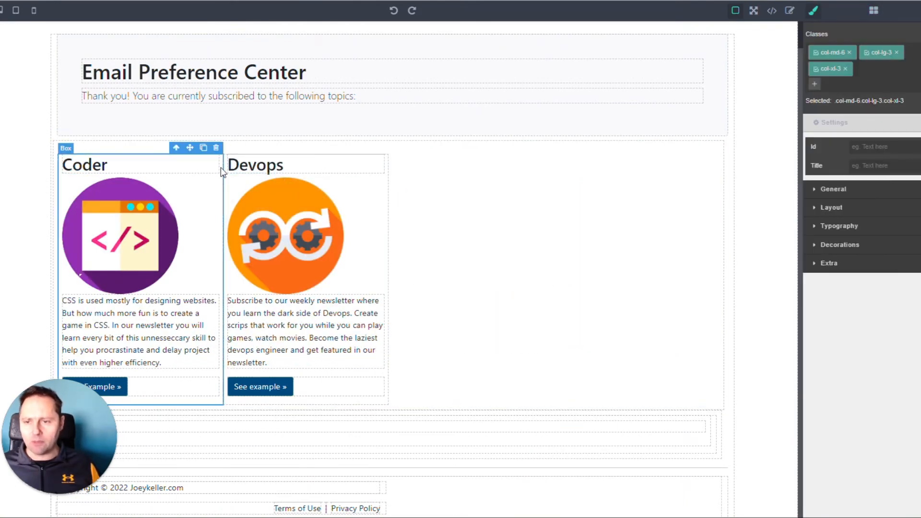
left_click(216, 147)
left_click(213, 185)
left_click(216, 148)
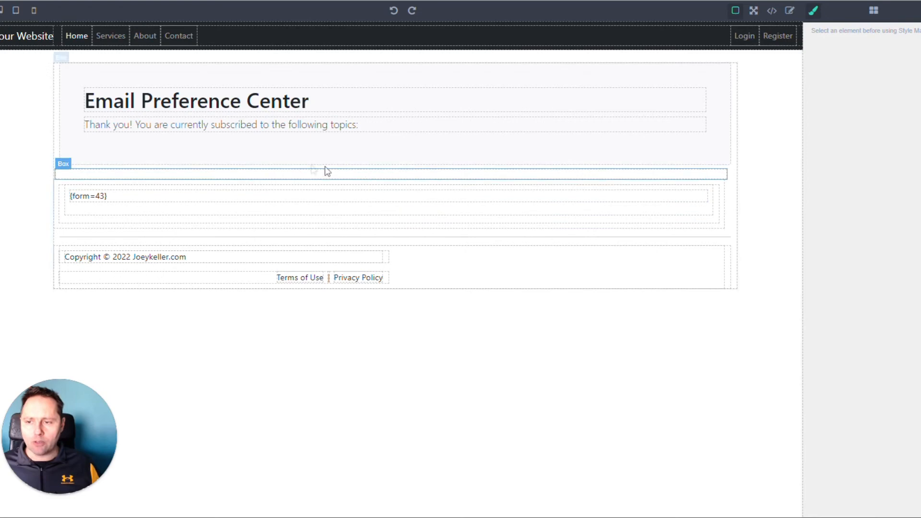
Add a text block to the emptied box above the form and delete its placeholder text
left_click(296, 174)
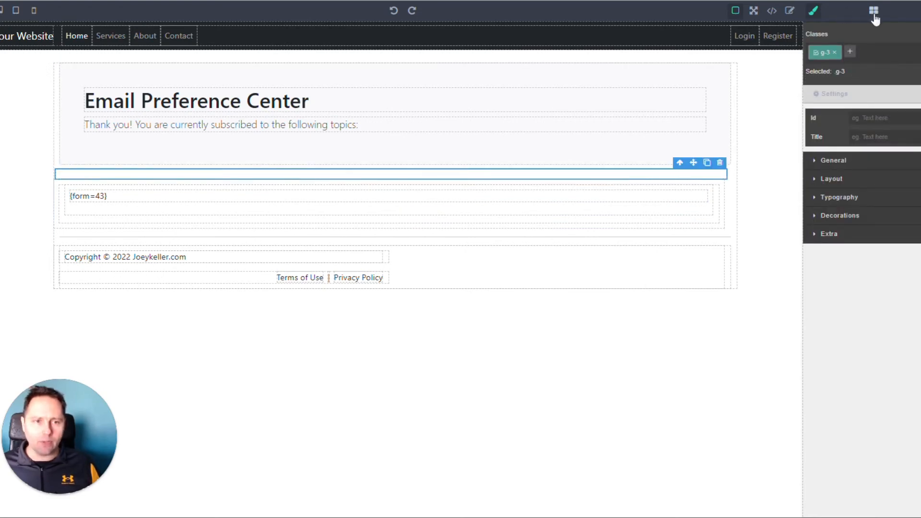
left_click(874, 14)
left_click_drag(838, 199, 302, 171)
left_click_drag(138, 189, 64, 189)
left_click(212, 125)
left_click(307, 189)
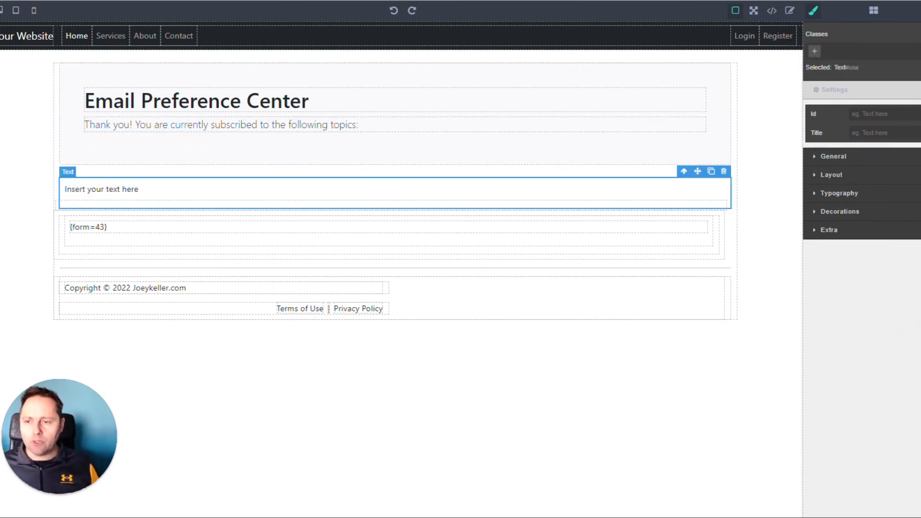
double_click(187, 203)
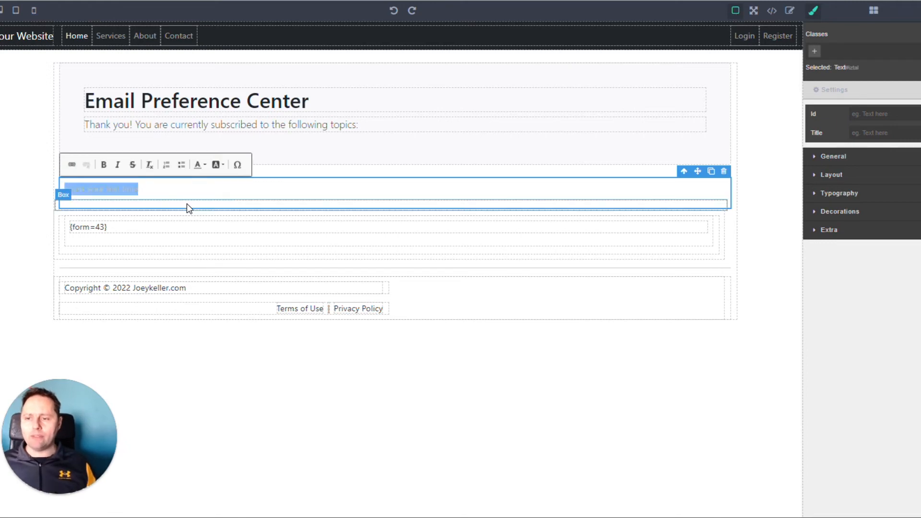
key("Delete")
Remove the {form=43} token and its empty containers from the Thank you page, then save and close it
left_click(100, 220)
left_click(109, 210)
double_click(109, 211)
triple_click(108, 210)
left_click(700, 199)
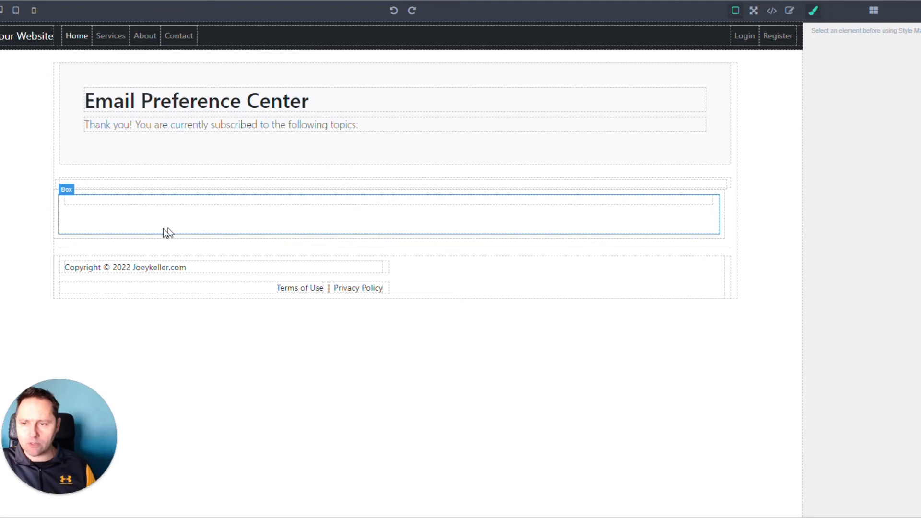
left_click(136, 201)
left_click(707, 189)
left_click(713, 199)
left_click(714, 187)
left_click(711, 194)
left_click(718, 184)
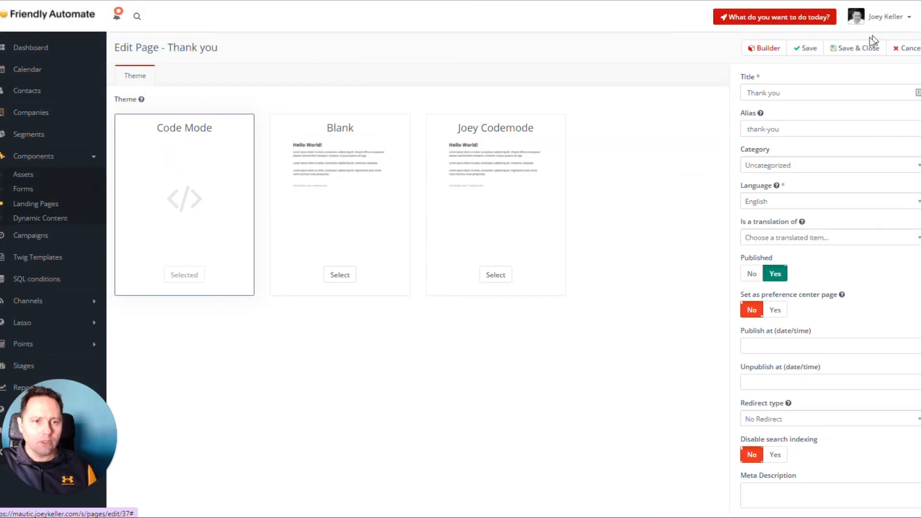
left_click(863, 47)
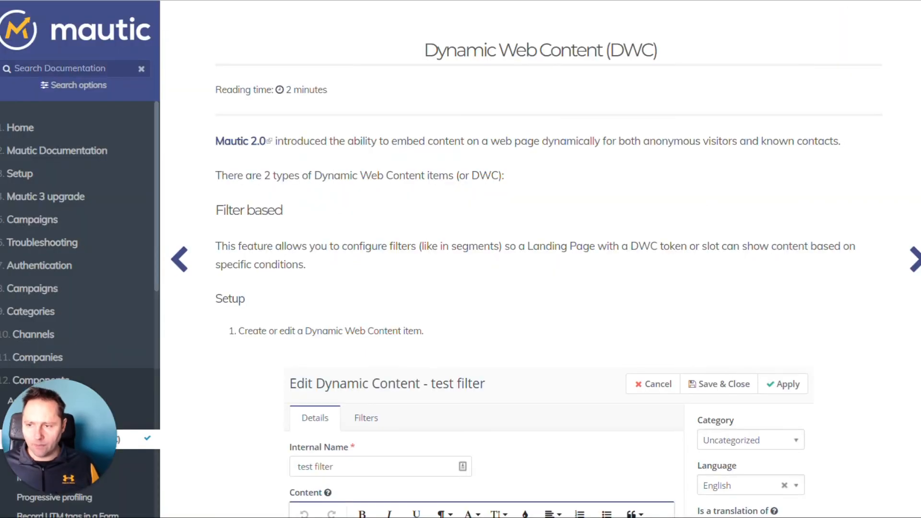
Switch to the Mautic documentation and find the sample code for embedding a filter-based dynamic content slot
scroll(334, 266, "down", 6)
scroll(333, 266, "up", 4)
scroll(486, 257, "down", 11)
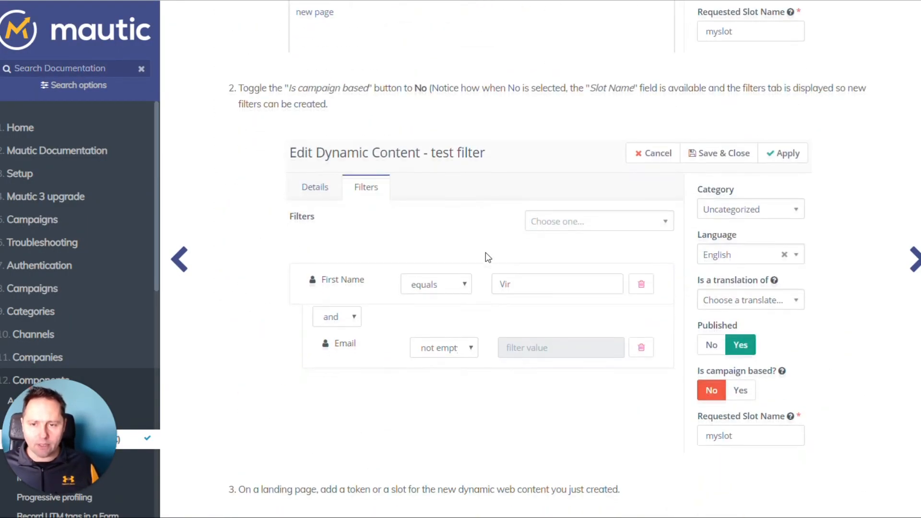
scroll(485, 253, "down", 15)
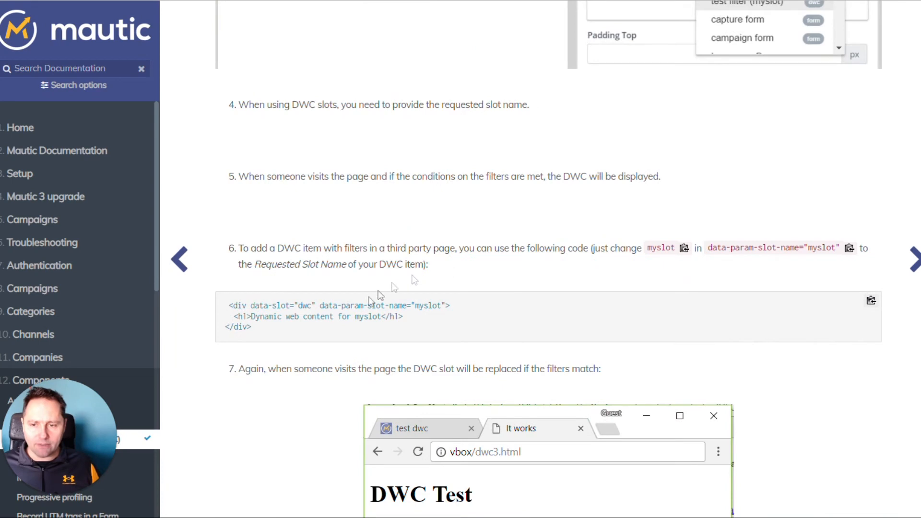
left_click_drag(259, 325, 223, 310)
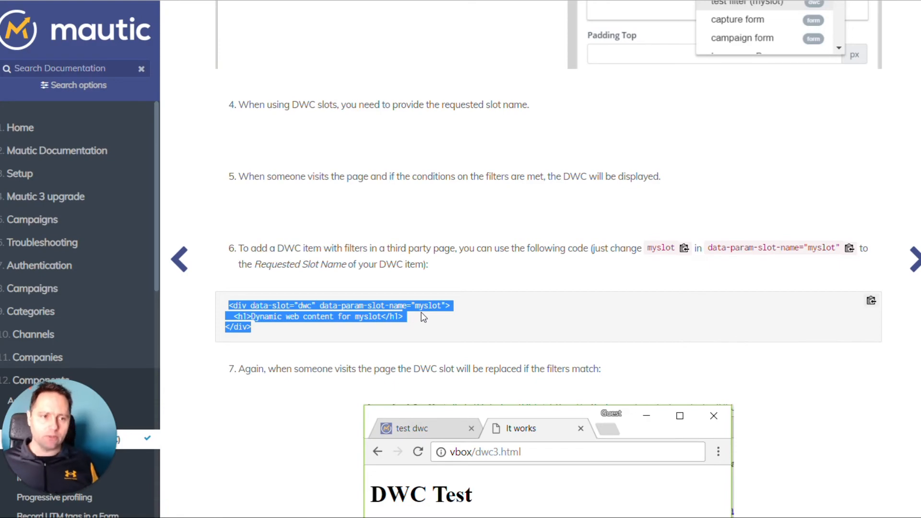
Review the documentation's filter-based dynamic content setup steps and the slot name attribute in its sample code
scroll(423, 317, "up", 20)
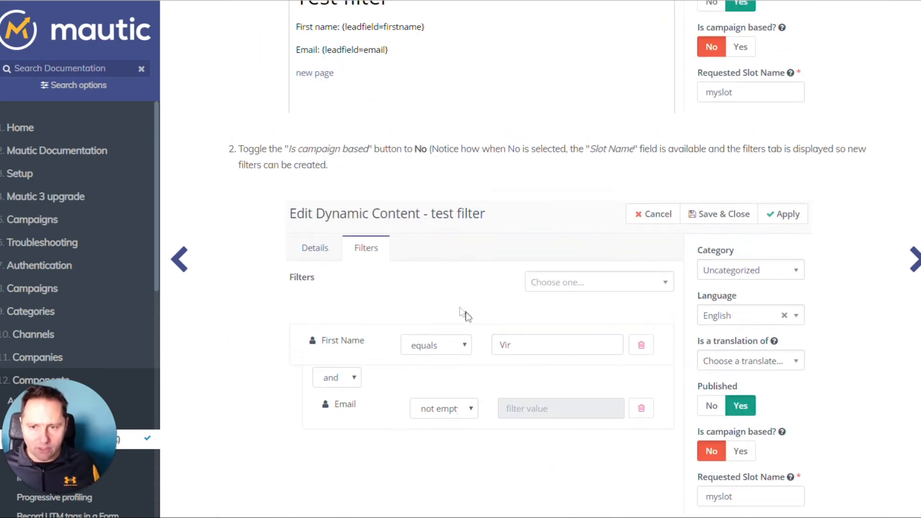
scroll(465, 318, "down", 18)
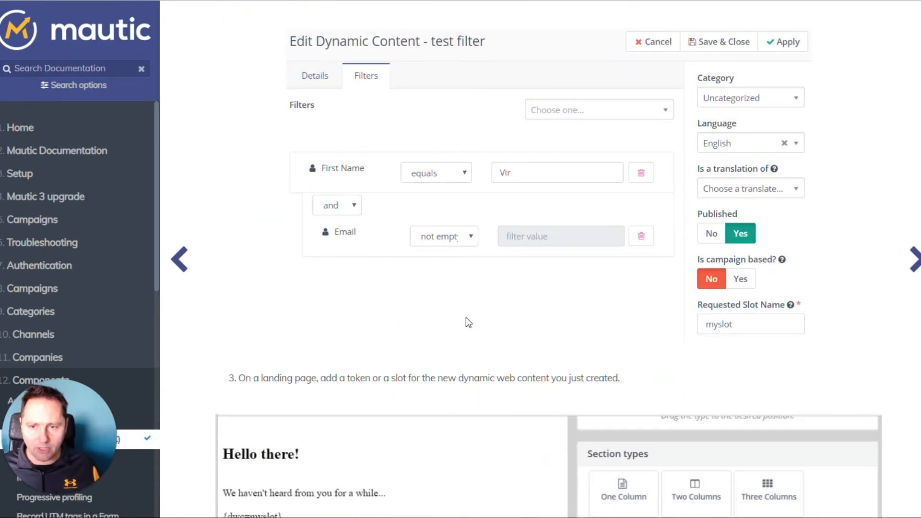
scroll(465, 318, "down", 15)
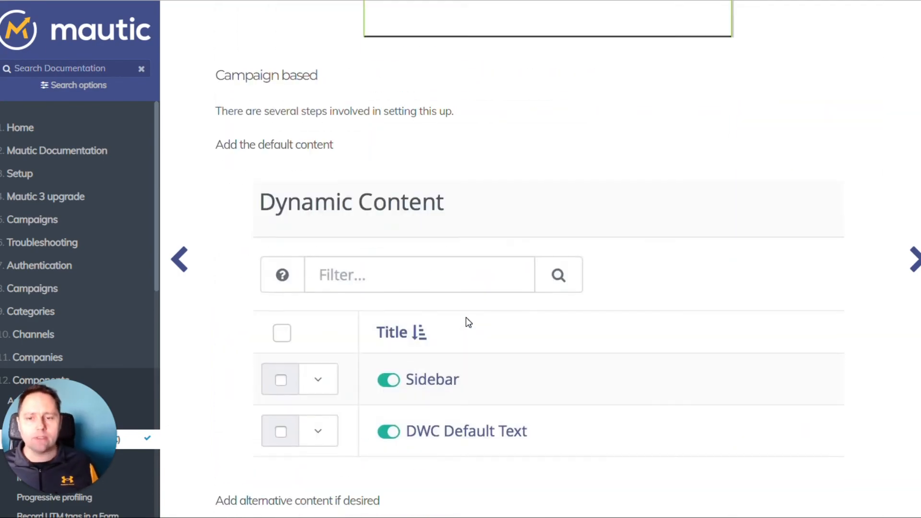
scroll(465, 317, "down", 5)
scroll(465, 318, "up", 15)
scroll(465, 317, "up", 5)
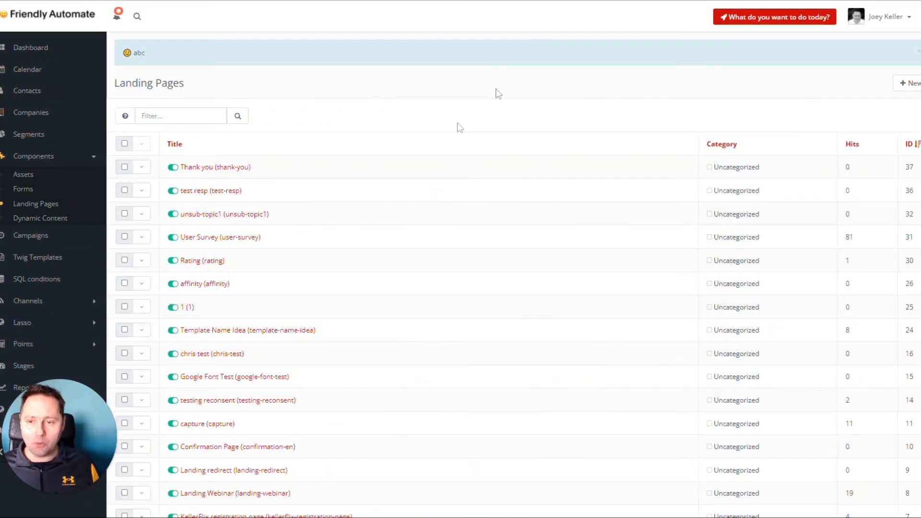
left_click(202, 168)
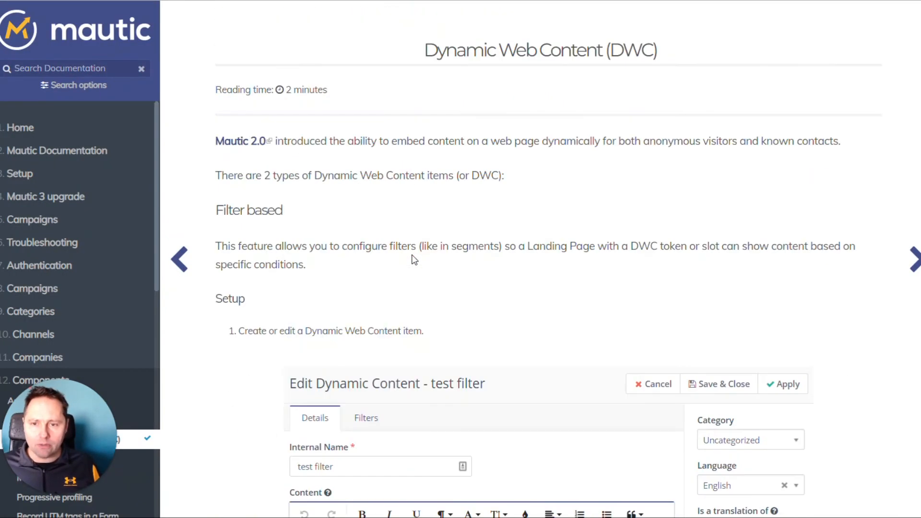
scroll(413, 259, "down", 20)
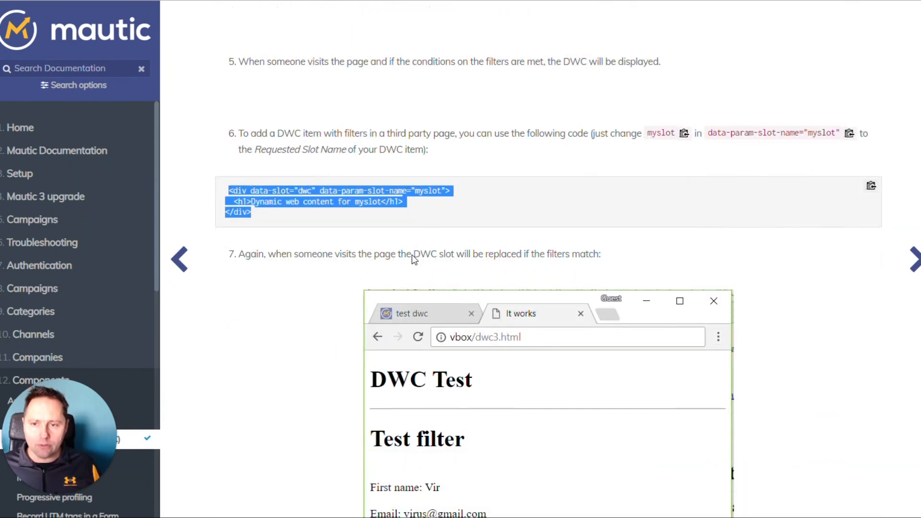
left_click(307, 212)
left_click_drag(416, 191, 438, 190)
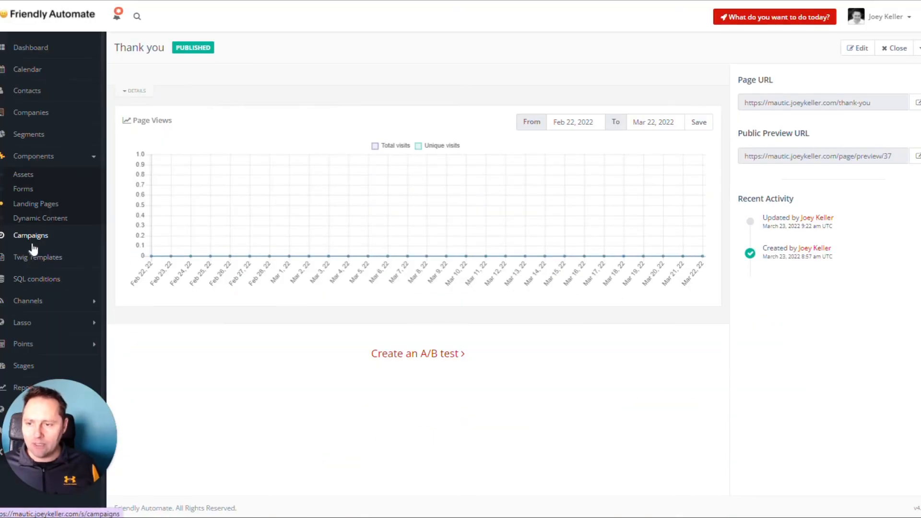
Publish the "Newsletter interest devops" dynamic content, then open it for editing and select its requested slot name
left_click(41, 219)
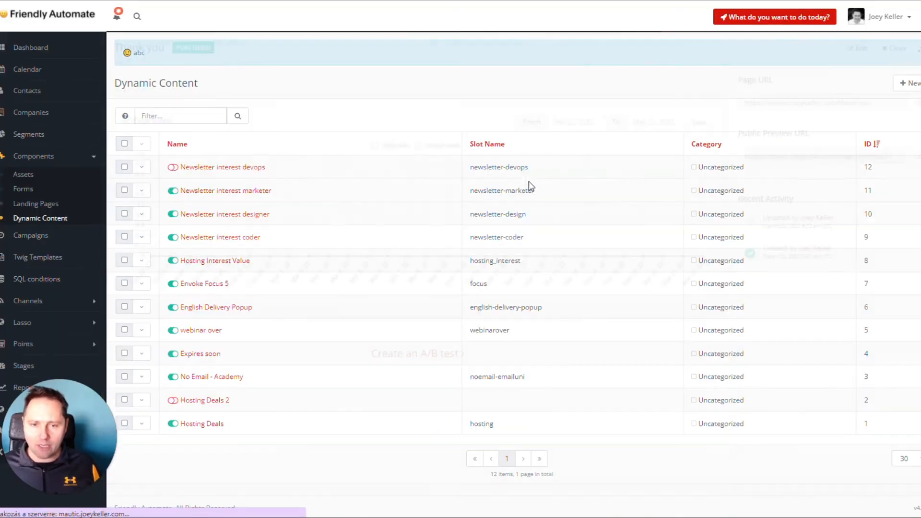
left_click(172, 167)
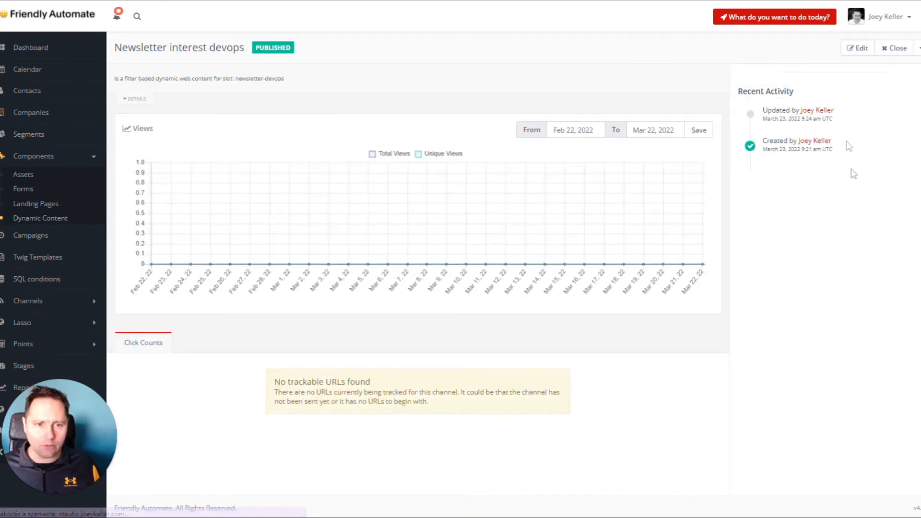
left_click(858, 47)
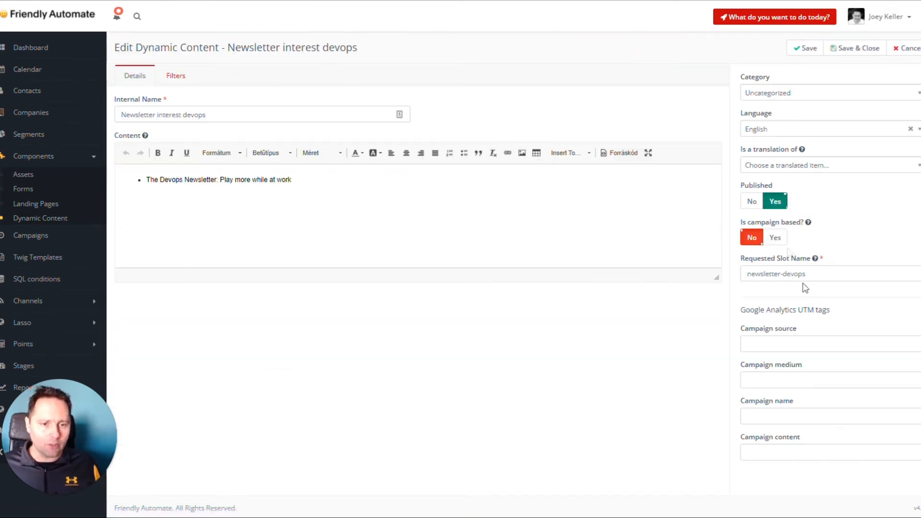
left_click_drag(807, 274, 728, 275)
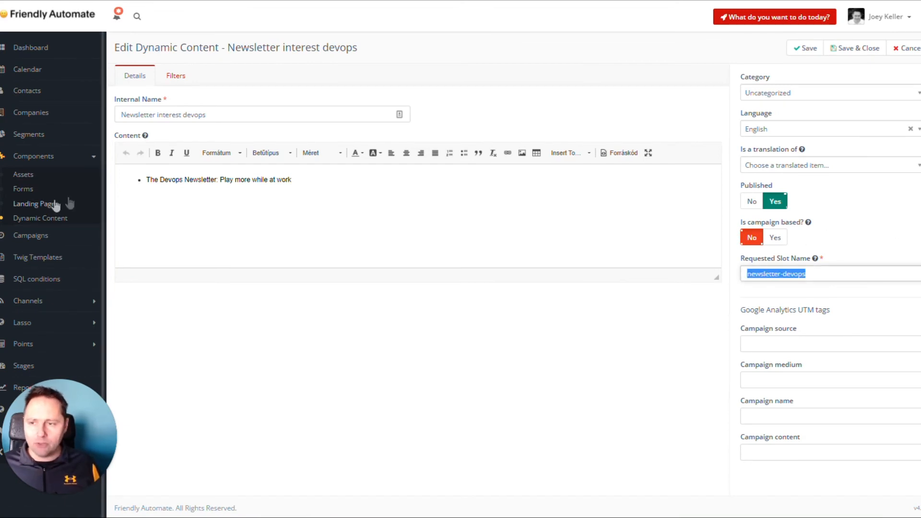
Check the requested slot name of the "Newsletter interest marketer" content, then return to the dynamic content list
left_click(66, 217)
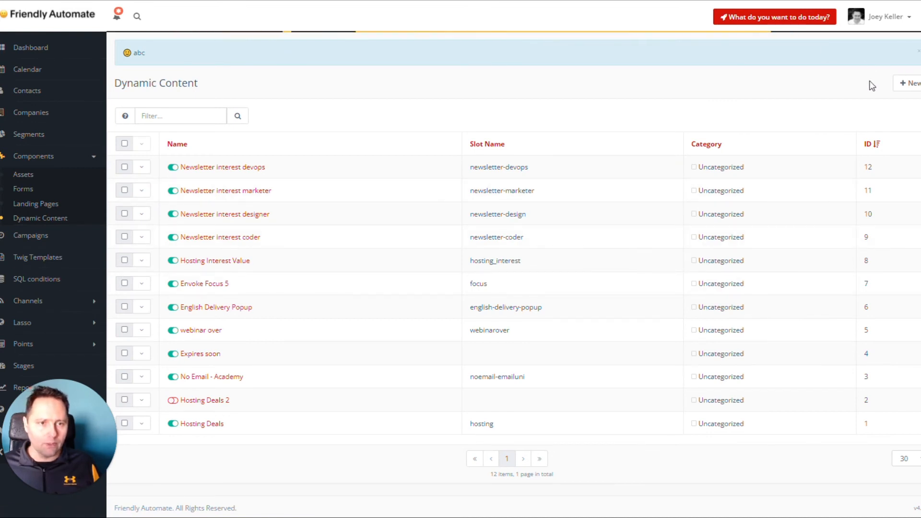
left_click(854, 48)
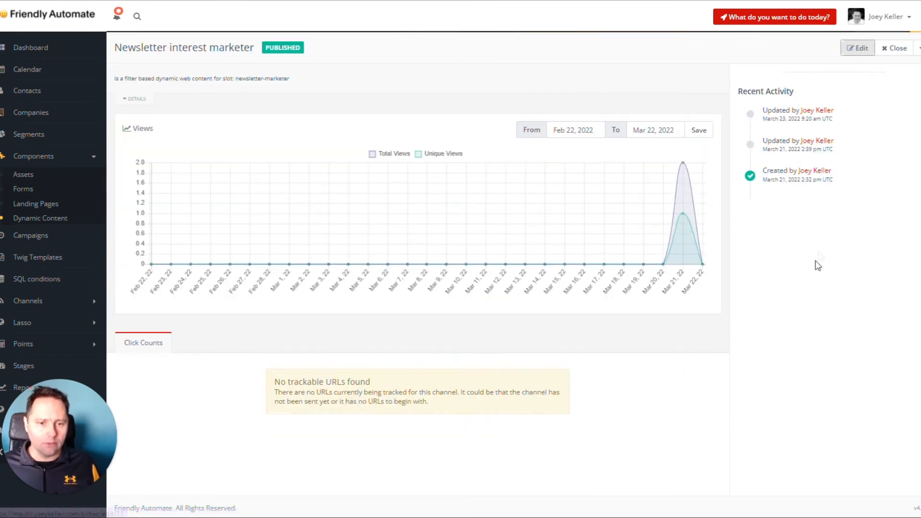
left_click(42, 218)
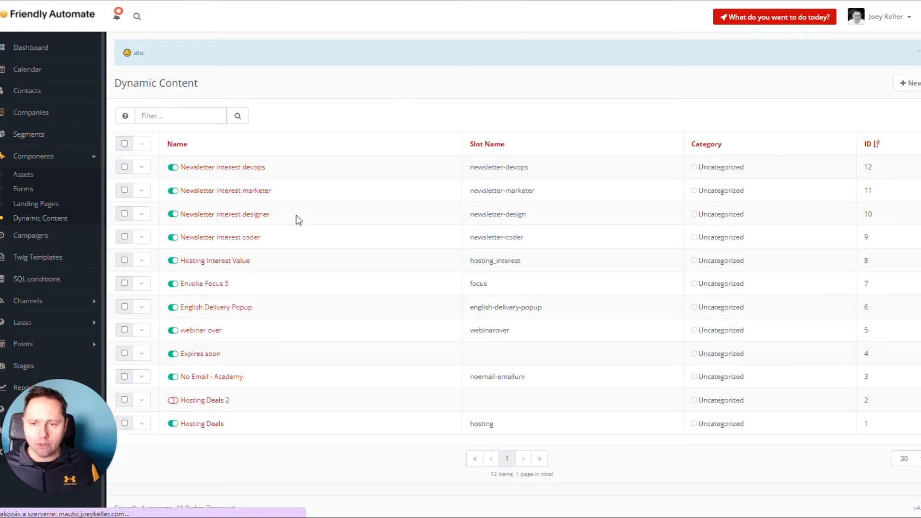
Change the requested slot name of the "Newsletter interest designer" content to newsletter-designer and save it
left_click(253, 215)
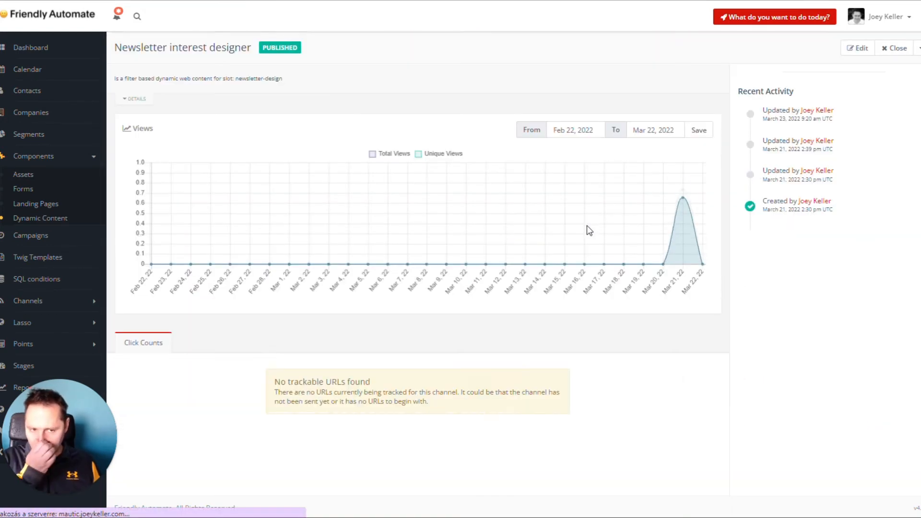
left_click(857, 48)
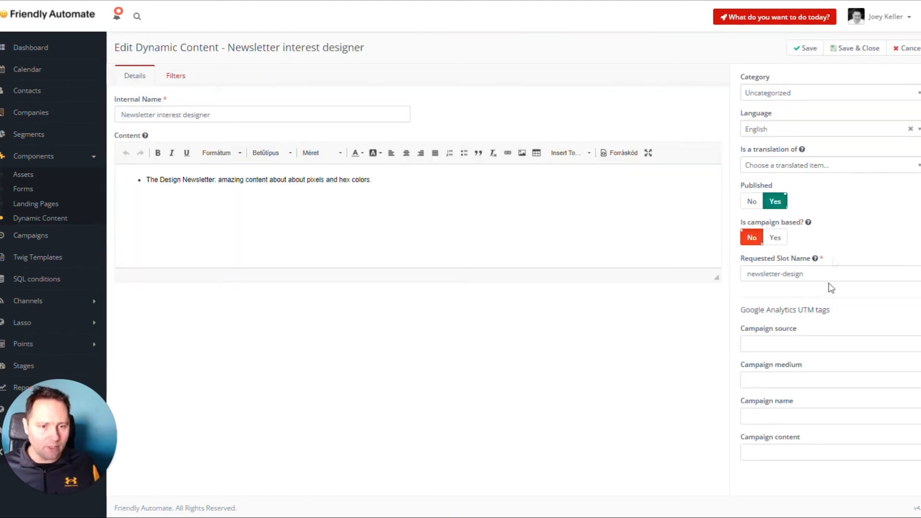
left_click(831, 275)
left_click(861, 48)
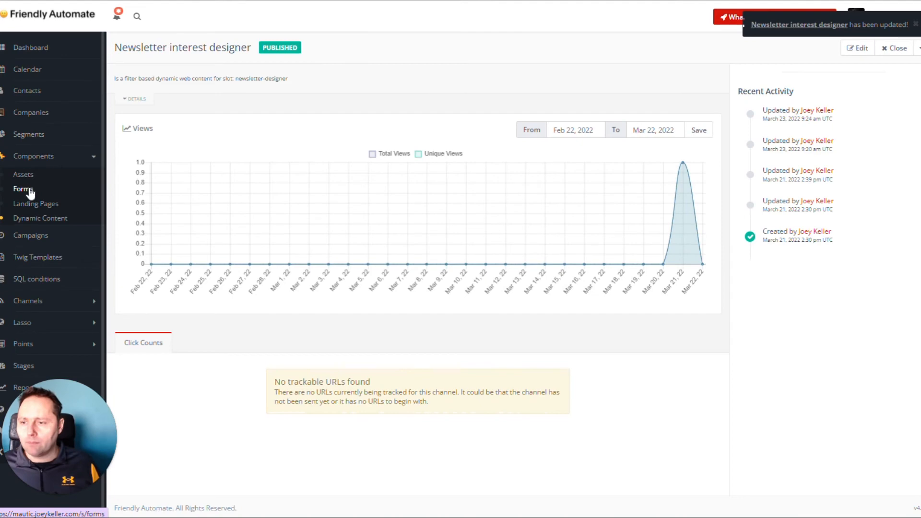
Open the "Thank you" landing page for editing in the page builder
left_click(36, 204)
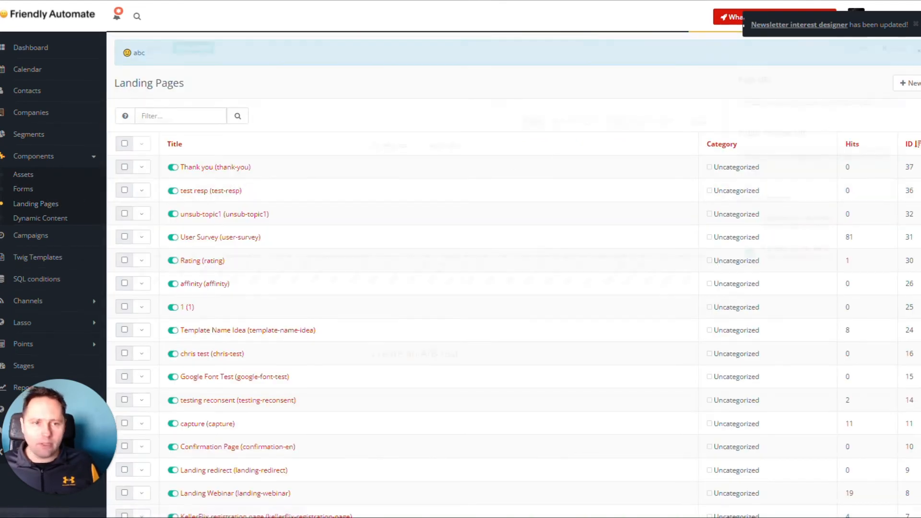
left_click(202, 167)
left_click(863, 48)
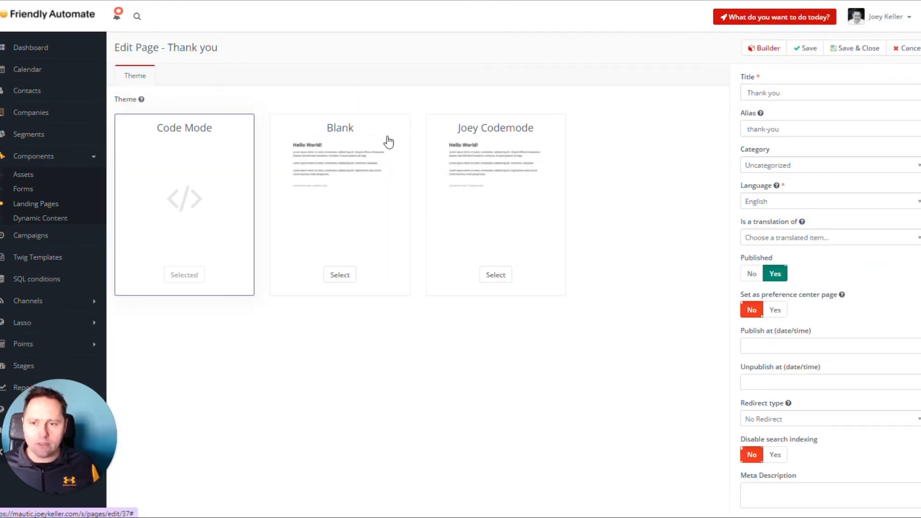
left_click(765, 48)
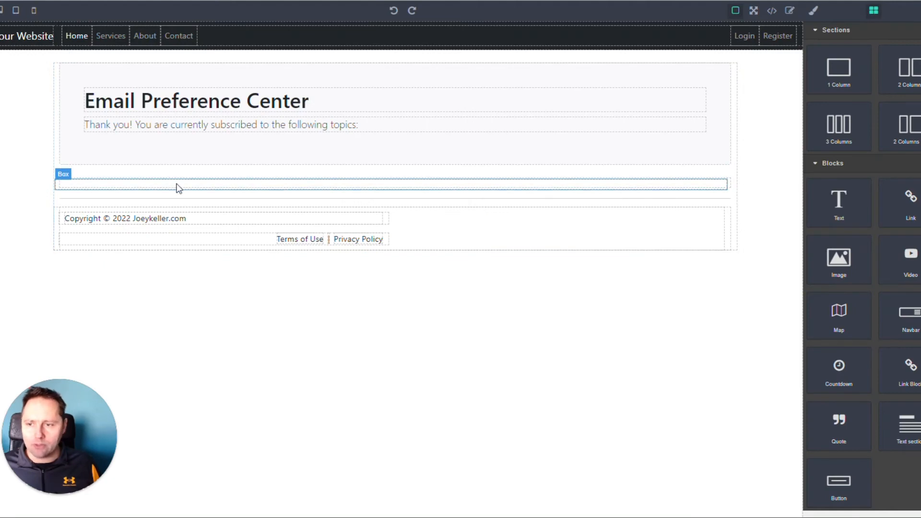
left_click(179, 188)
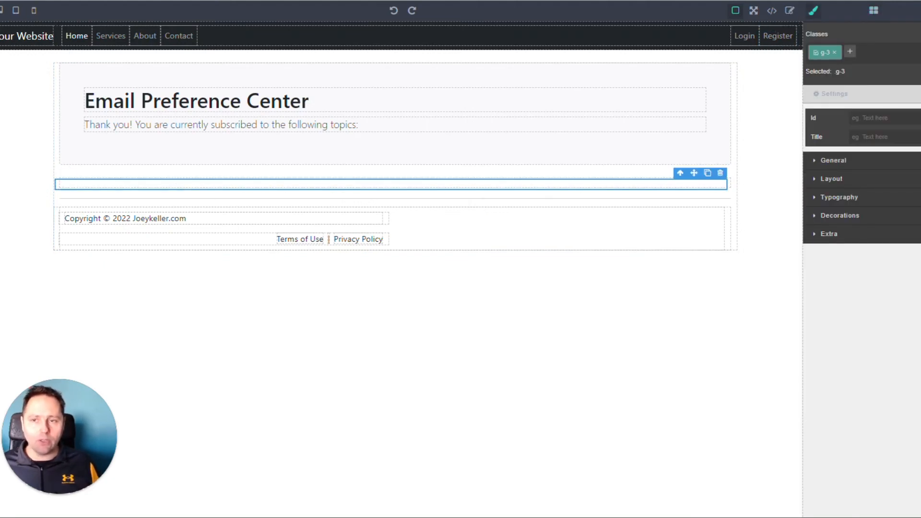
left_click(504, 54)
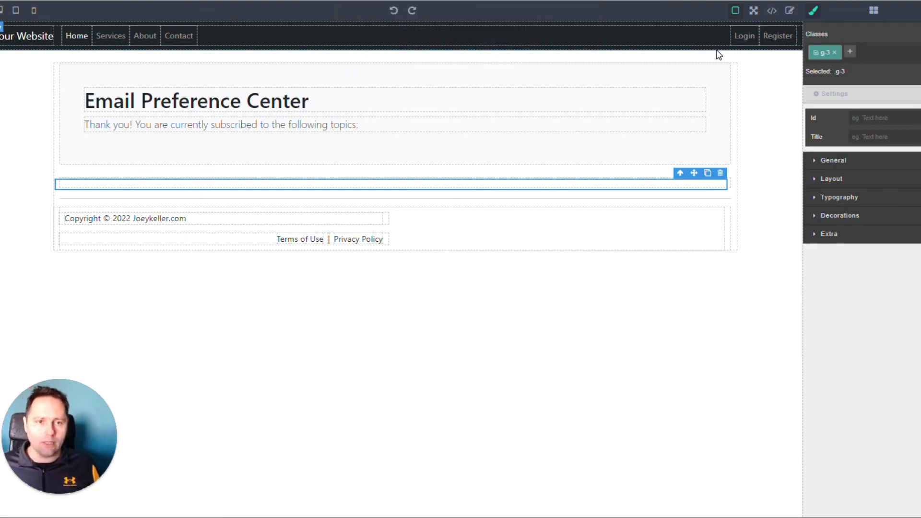
left_click(765, 48)
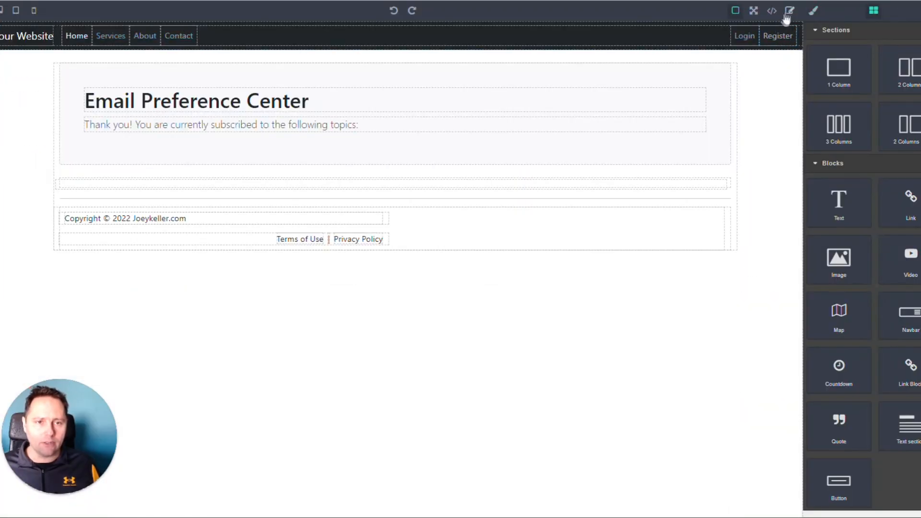
left_click(772, 10)
scroll(387, 277, "down", 6)
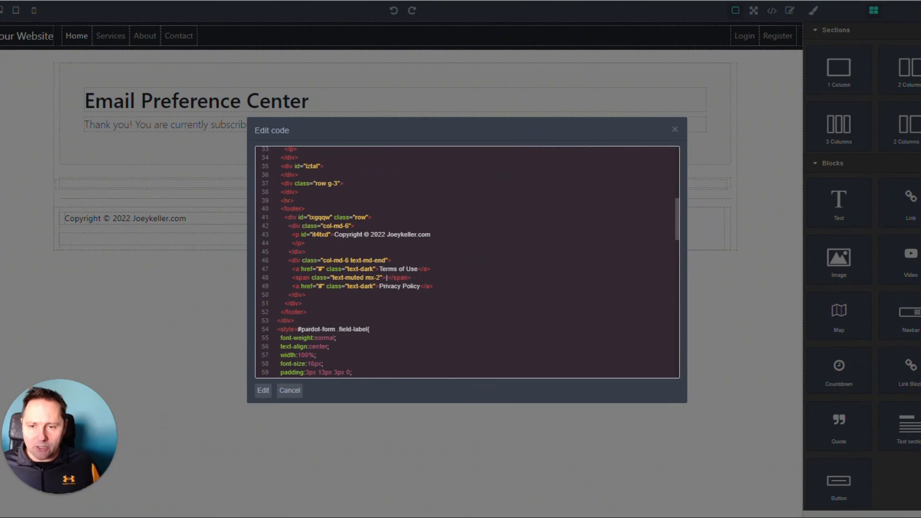
scroll(386, 277, "up", 4)
scroll(386, 277, "down", 2)
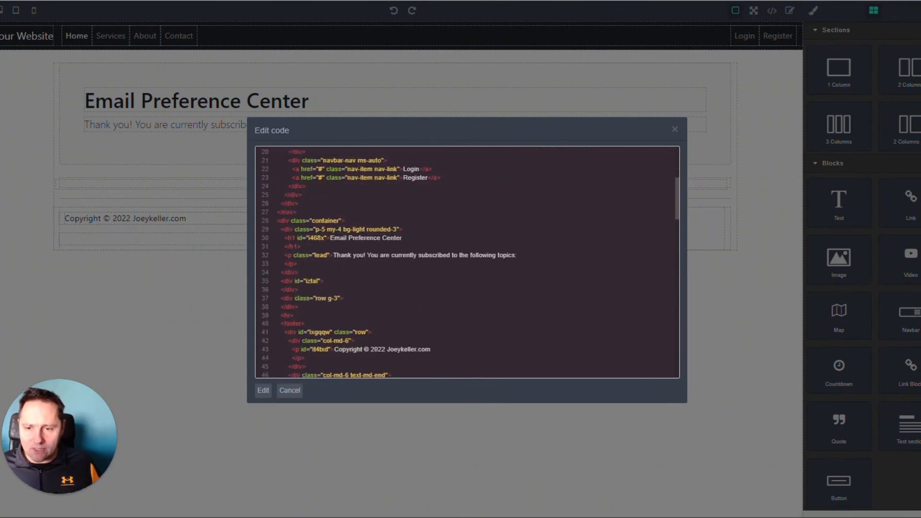
key("Return")
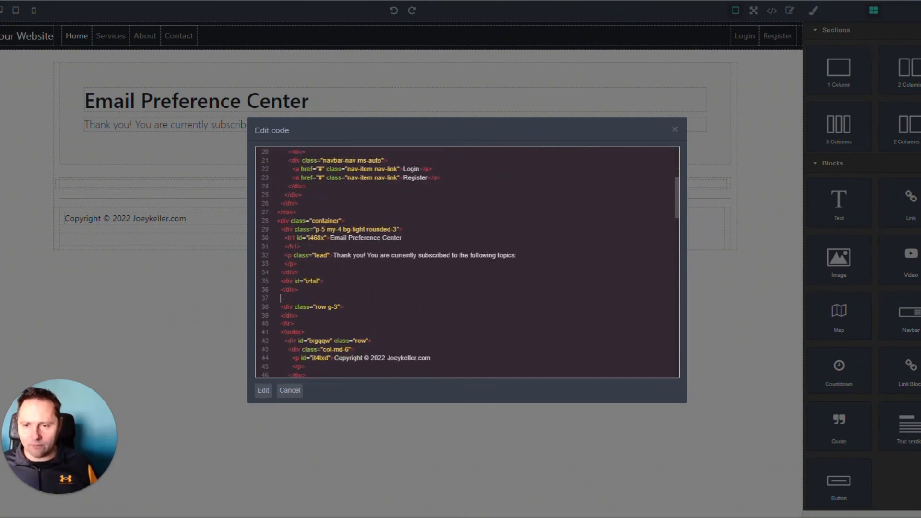
key("BackSpace")
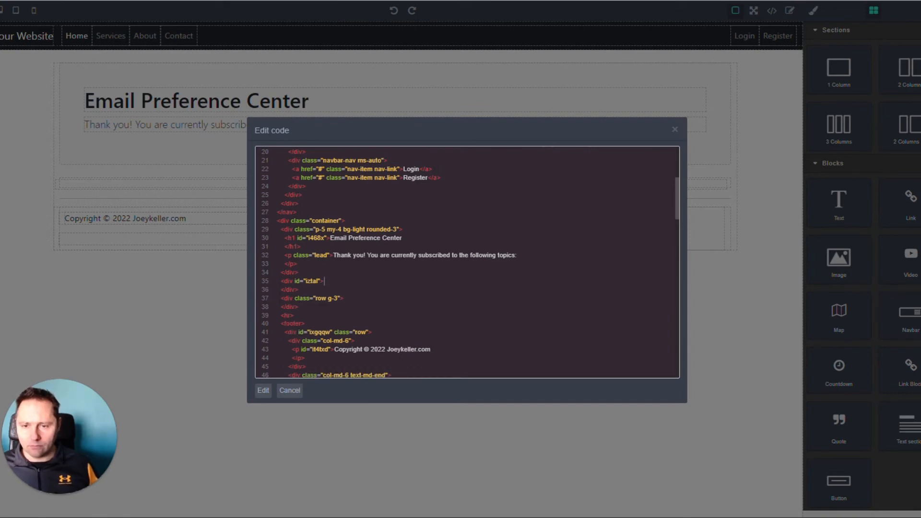
left_click(675, 130)
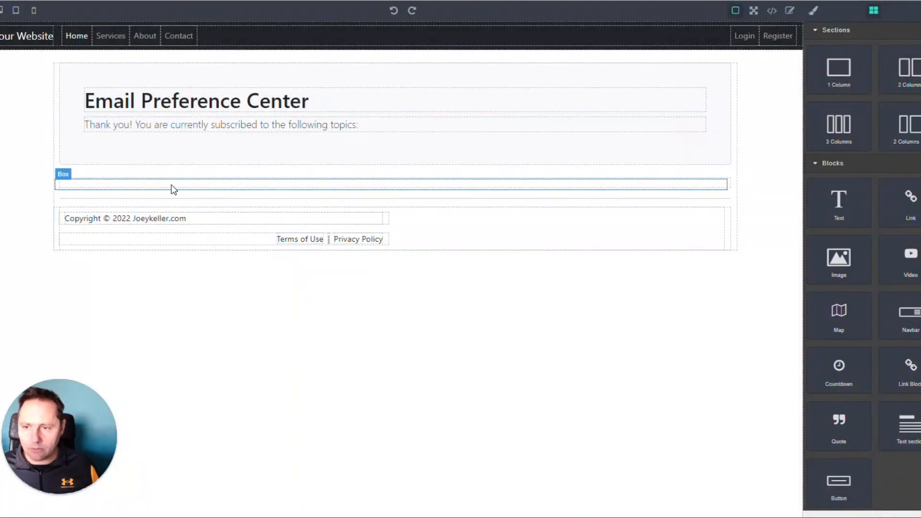
Examine the page code and the empty boxes below the header to identify the row with class g-3
left_click(173, 188)
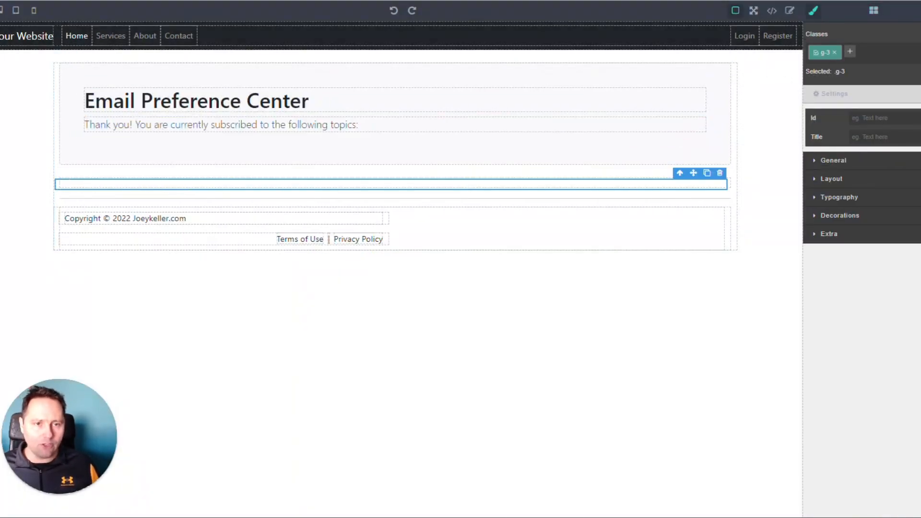
left_click(790, 10)
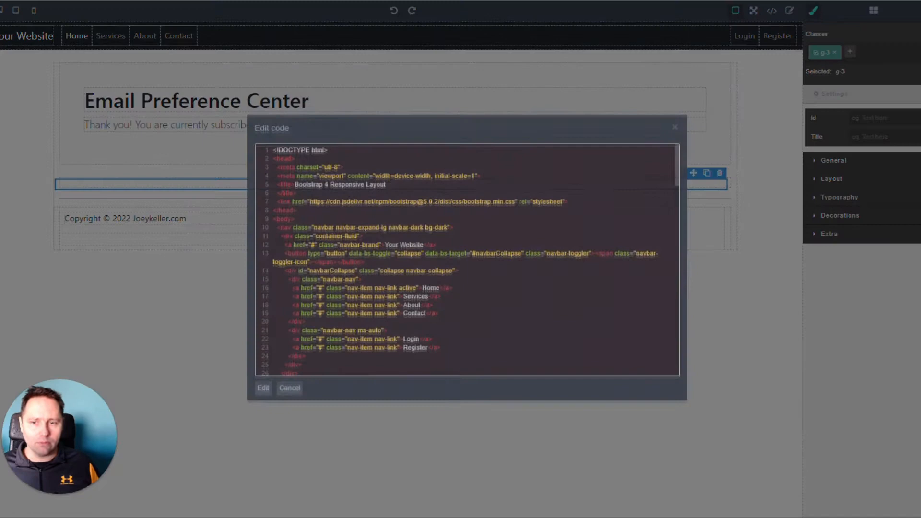
scroll(467, 262, "down", 5)
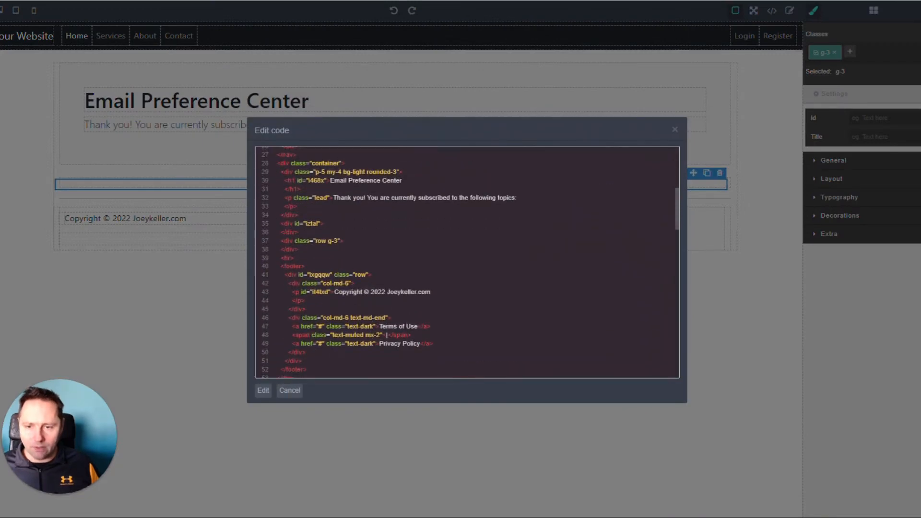
left_click(161, 215)
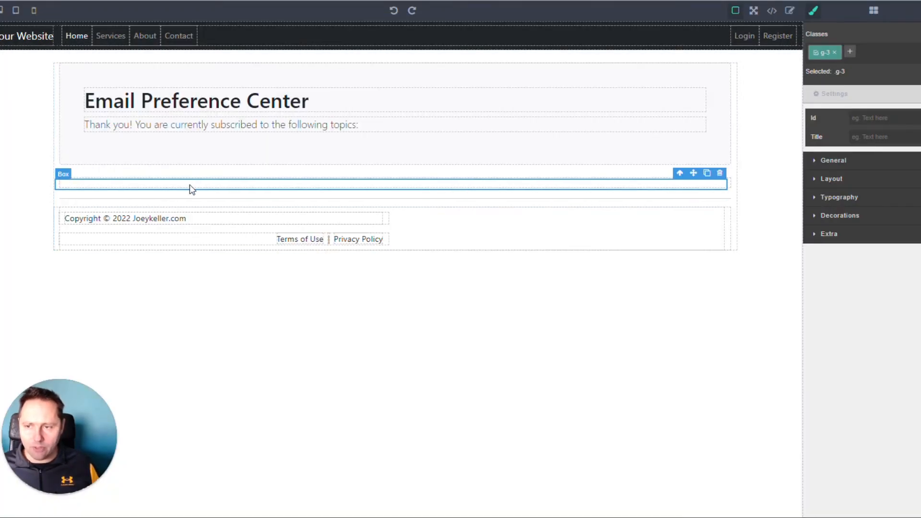
left_click(28, 199)
left_click(79, 186)
left_click(119, 177)
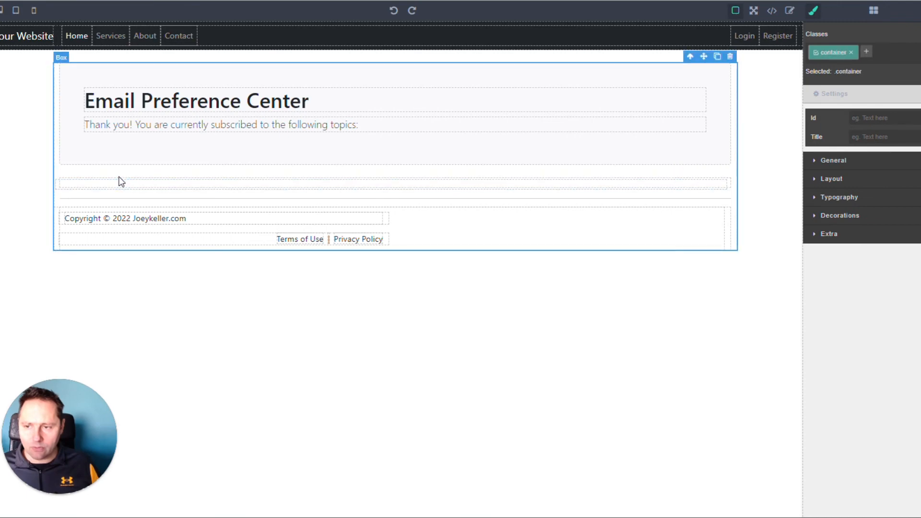
left_click(119, 183)
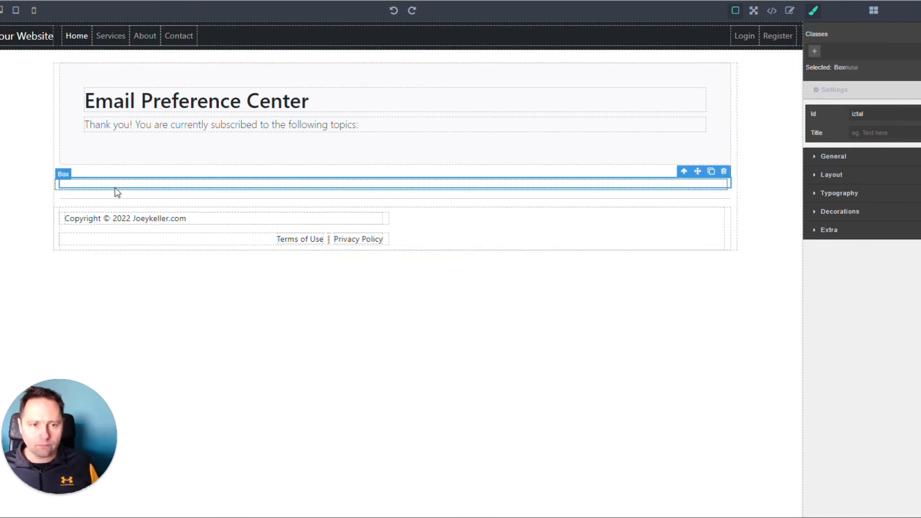
left_click(115, 192)
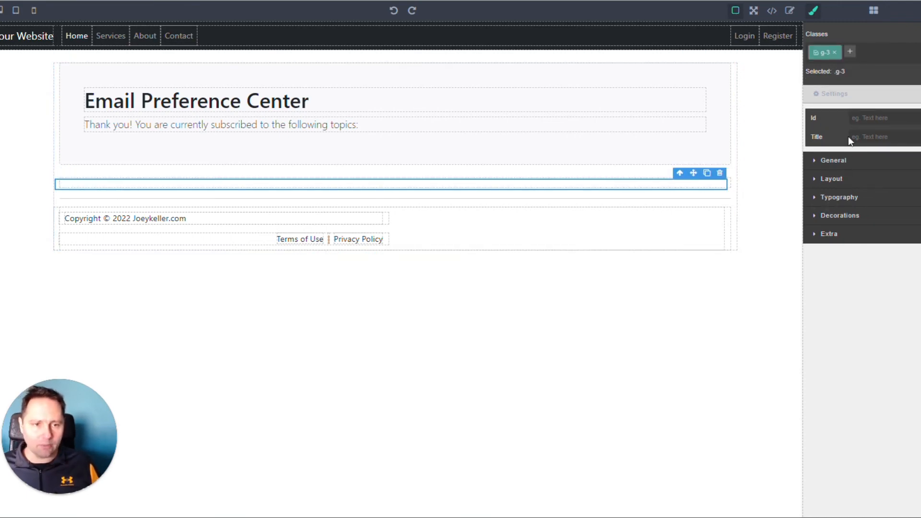
Insert the sample dynamic content slot inside the "row g-3" div, name it newsletter-marketer, and remove its placeholder heading
left_click(789, 11)
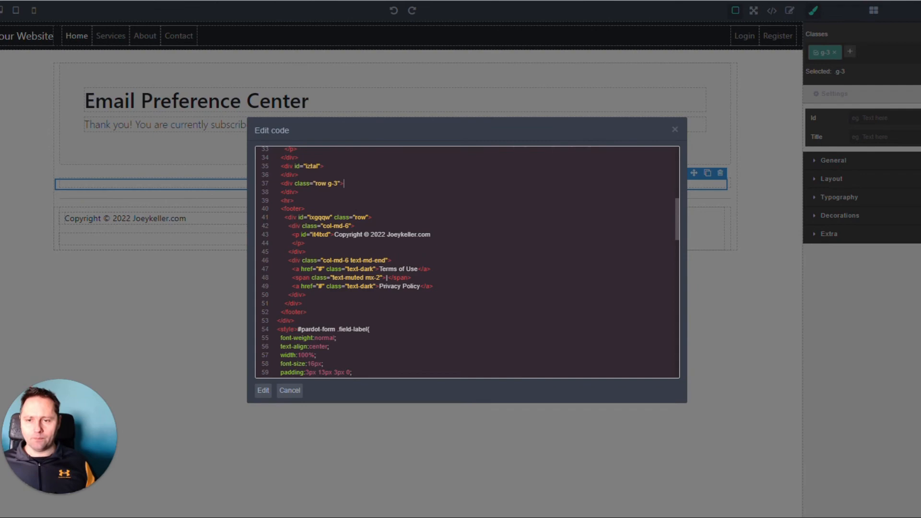
key("Return")
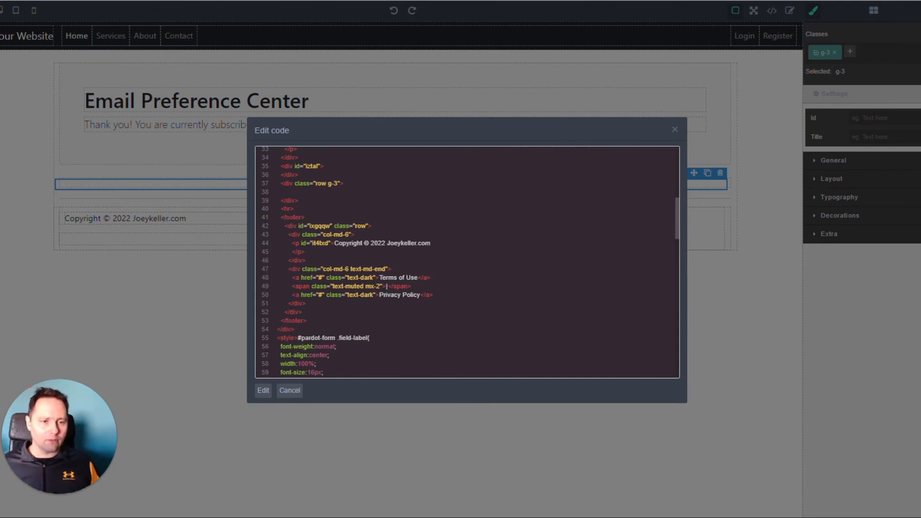
type("<div data-slot=\"dwc\" data-param-slot-name=\"myslot\"> <h1>Dynamic web content for myslot</h1> </div>")
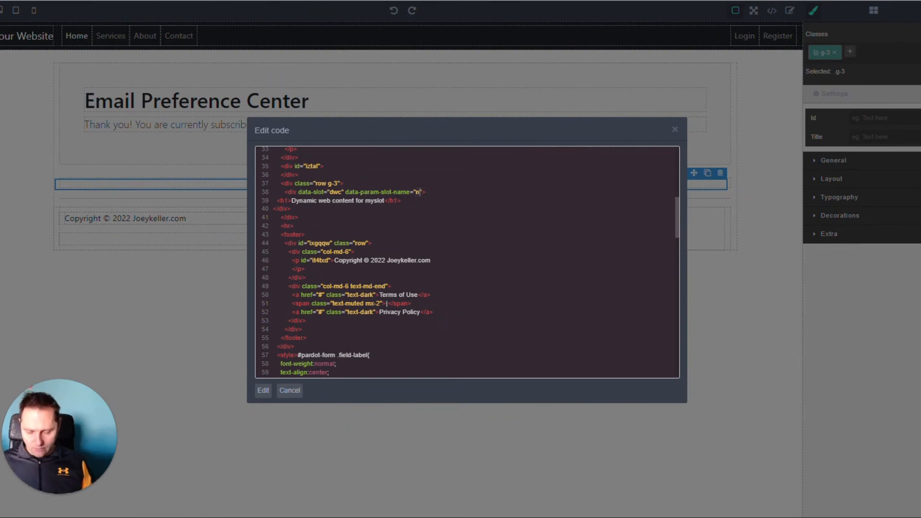
type("-marketer")
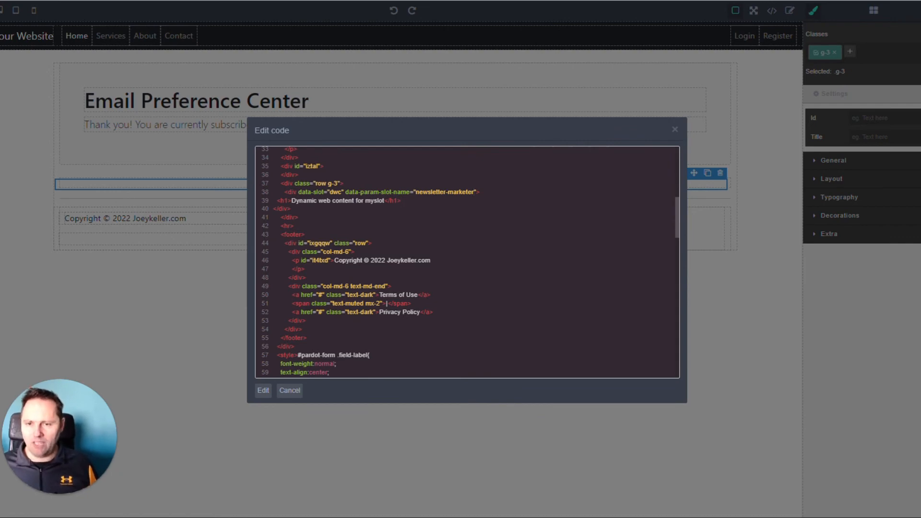
key("shift+Home")
key("BackSpace")
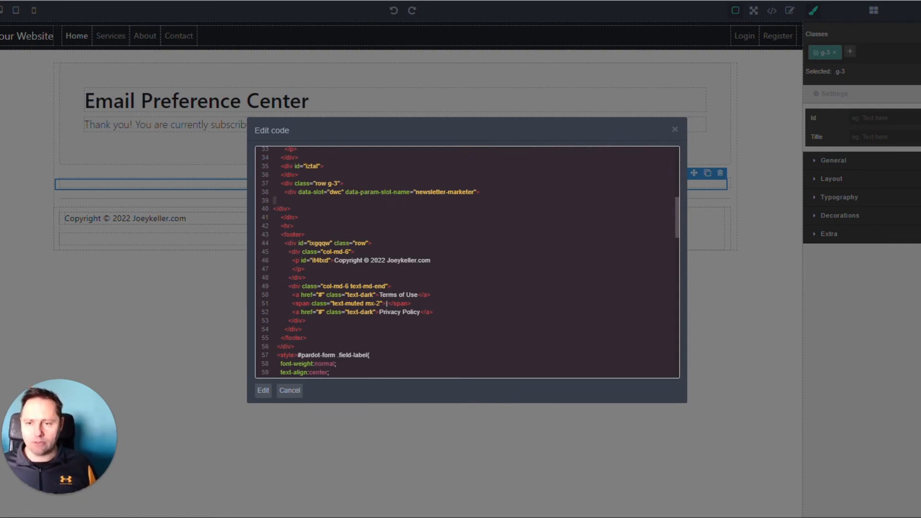
key("BackSpace")
Duplicate the newsletter-marketer slot div below itself and set the copy's slot name to newsletter-coder
key("shift+Down")
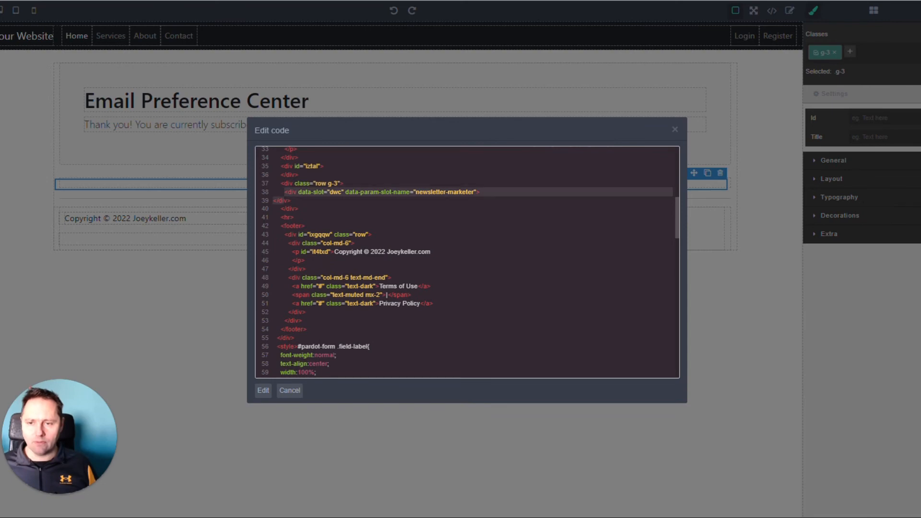
key("End")
key("Return")
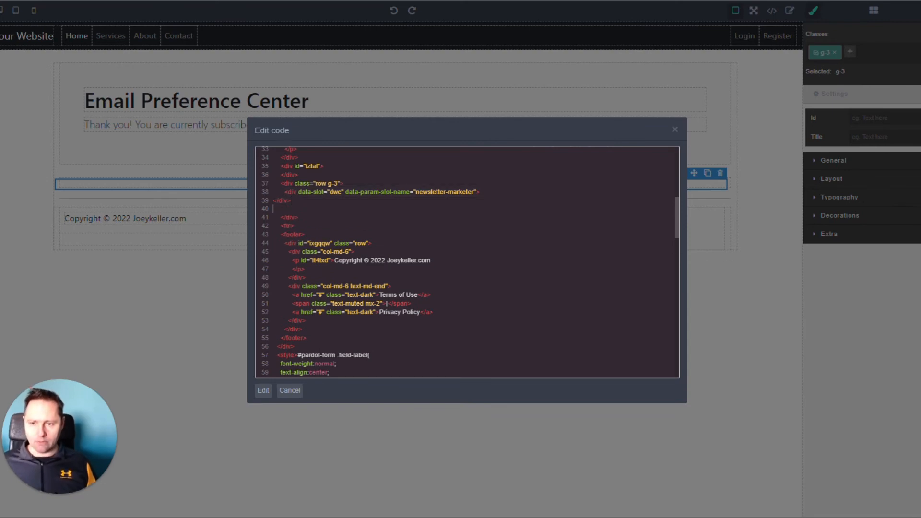
type("<div data-slot=\"dwc\" data-param-slot-name=\"newsletter-marketer\"> </div>")
double_click(450, 209)
type("coder")
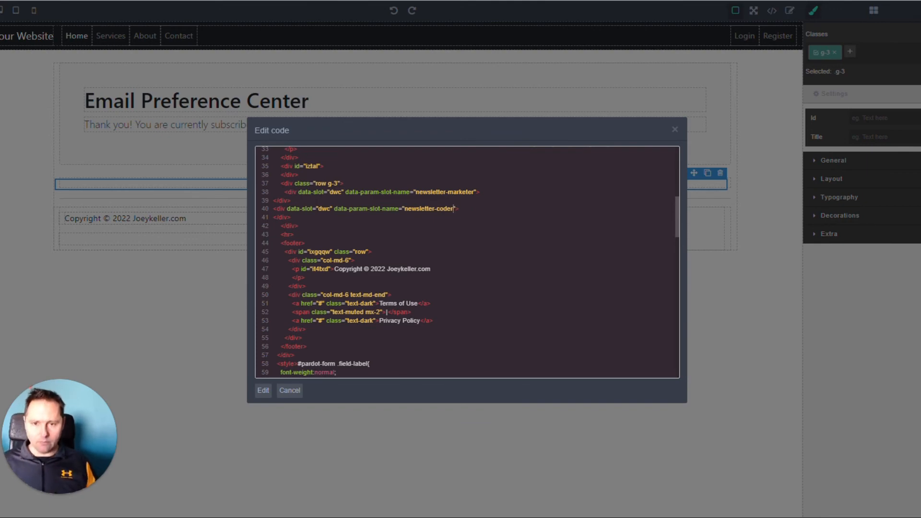
Add another copy of the slot div below the coder slot and set its slot name to newsletter-designer
key("Return")
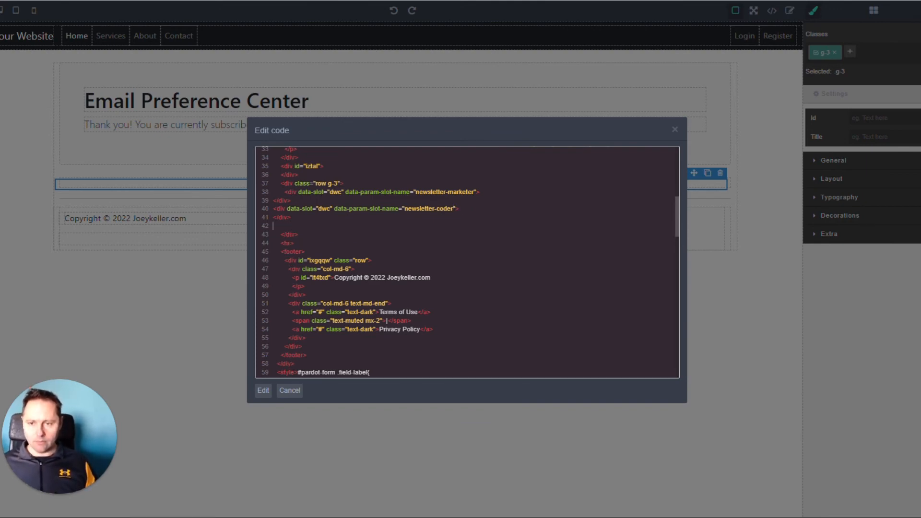
type("<div data-slot=\"dwc\" data-param-slot-name=\"newsletter-marketer\"> </div>")
double_click(449, 226)
type("designer")
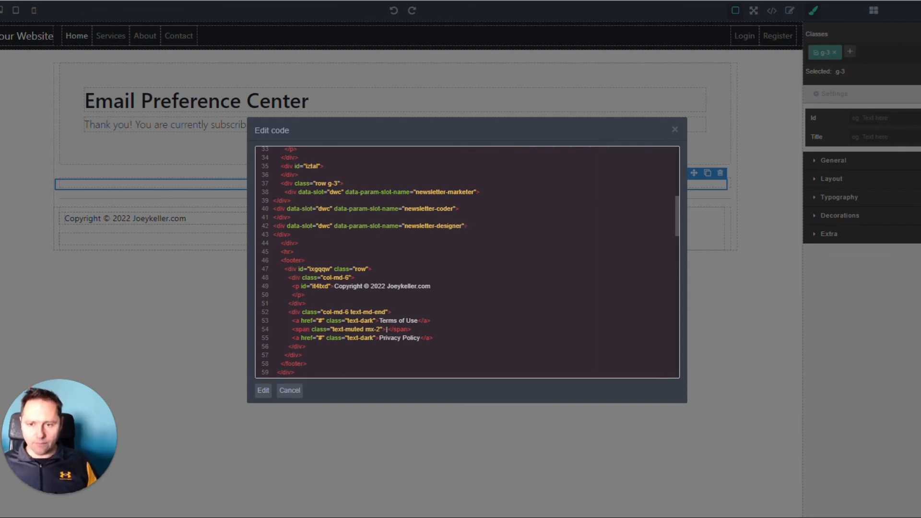
Duplicate the designer slot div, set the copy's slot name to newsletter-devops, and apply the code changes to the page
left_click_drag(291, 235, 266, 231)
key("ctrl+c")
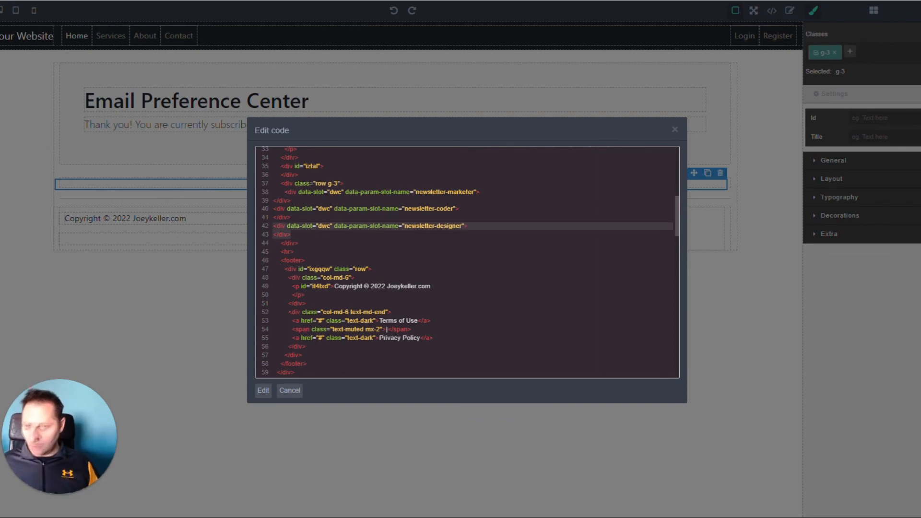
left_click(291, 234)
key("Return")
key("ctrl+v")
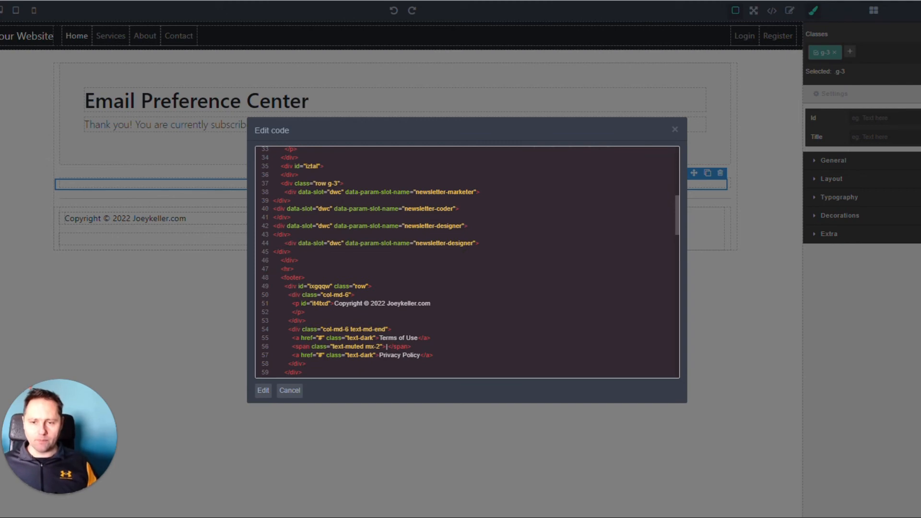
double_click(460, 244)
type("devops")
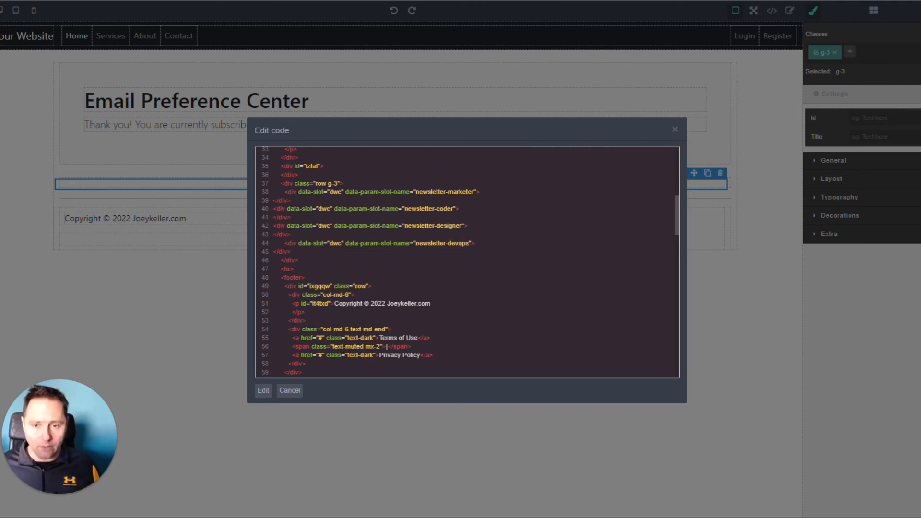
left_click(263, 391)
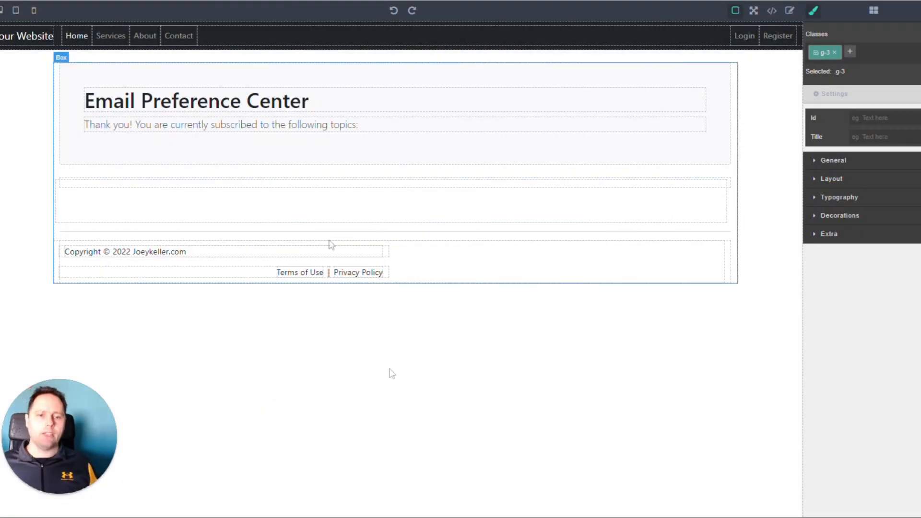
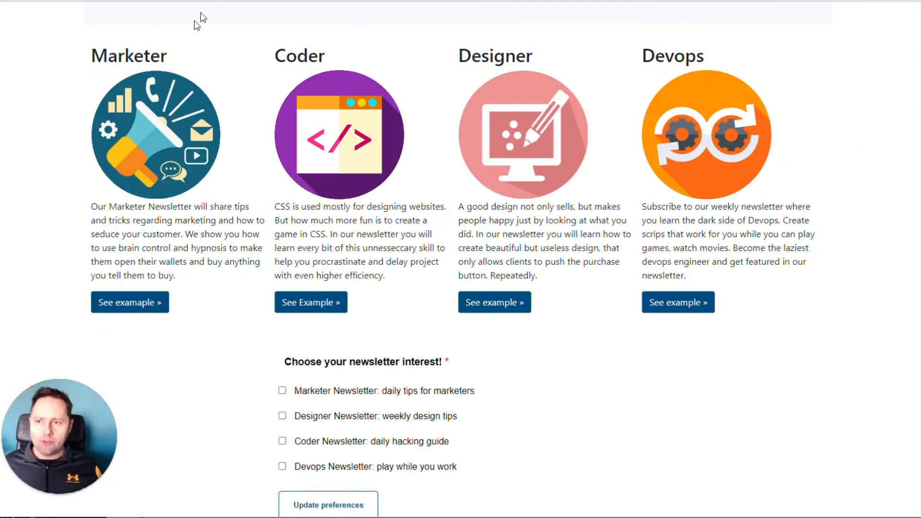
Review the preference center page's four newsletter topics and the interest form beneath them
scroll(440, 231, "down", 2)
scroll(439, 231, "up", 5)
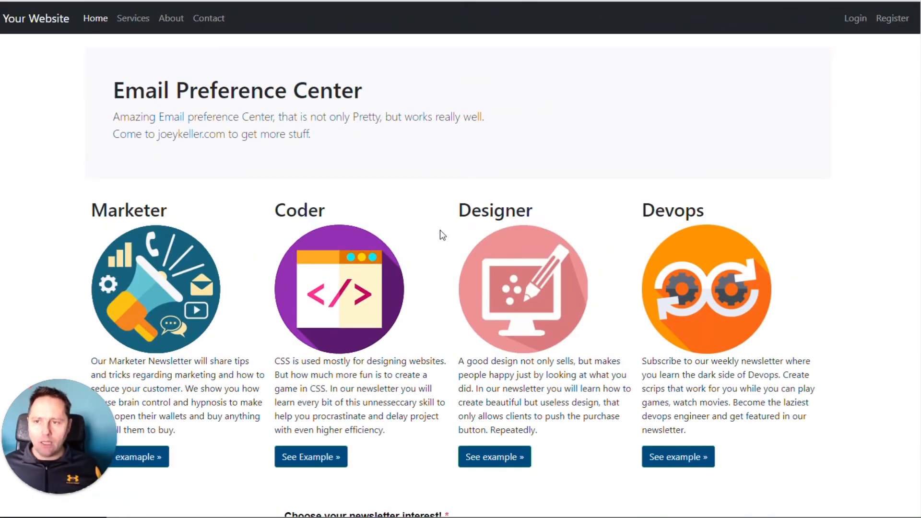
scroll(521, 262, "down", 5)
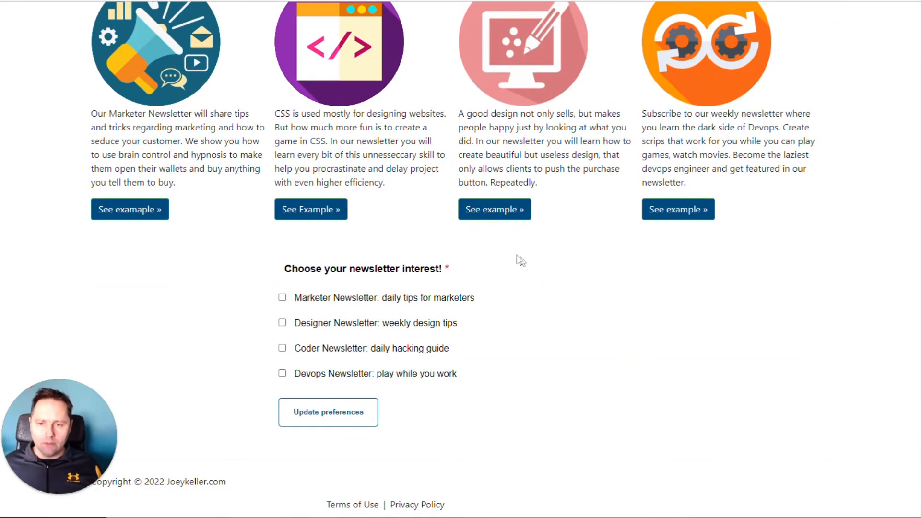
scroll(621, 300, "up", 5)
scroll(347, 146, "down", 5)
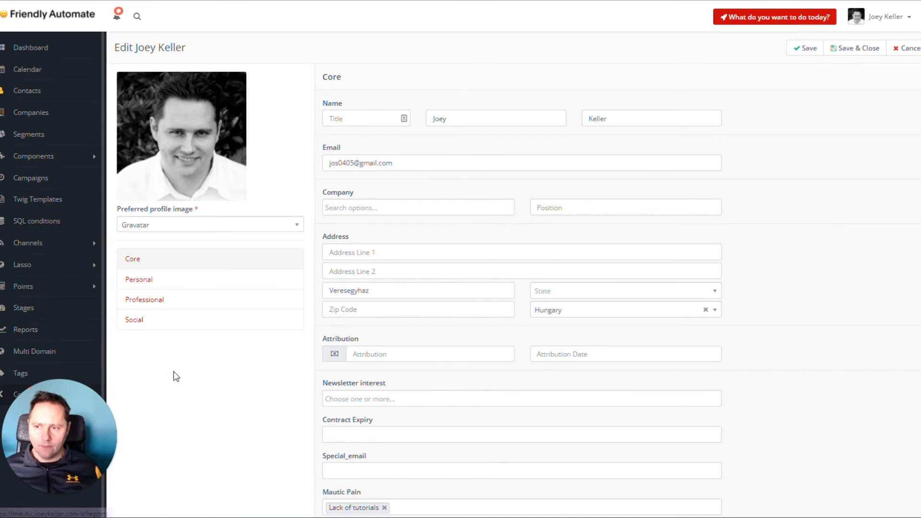
Set the Newsletter interest field to Marketer in the contact's core details
scroll(233, 381, "down", 3)
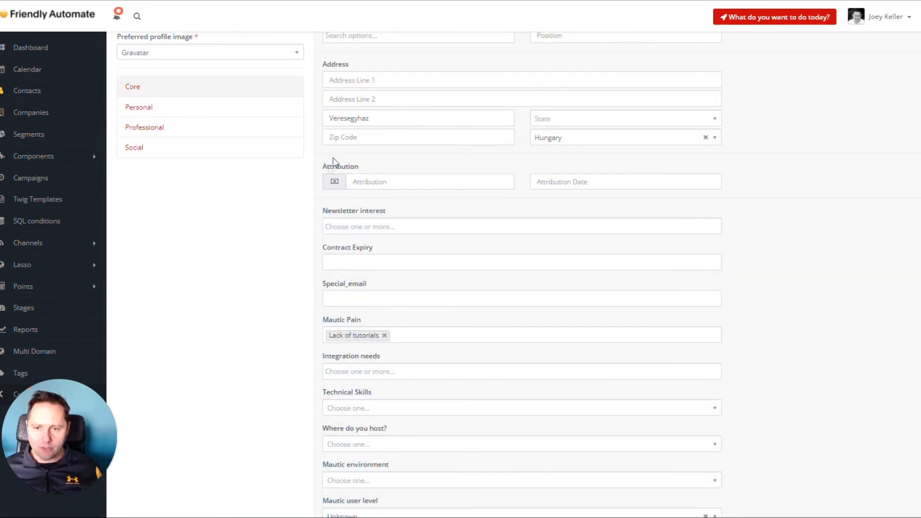
left_click(405, 227)
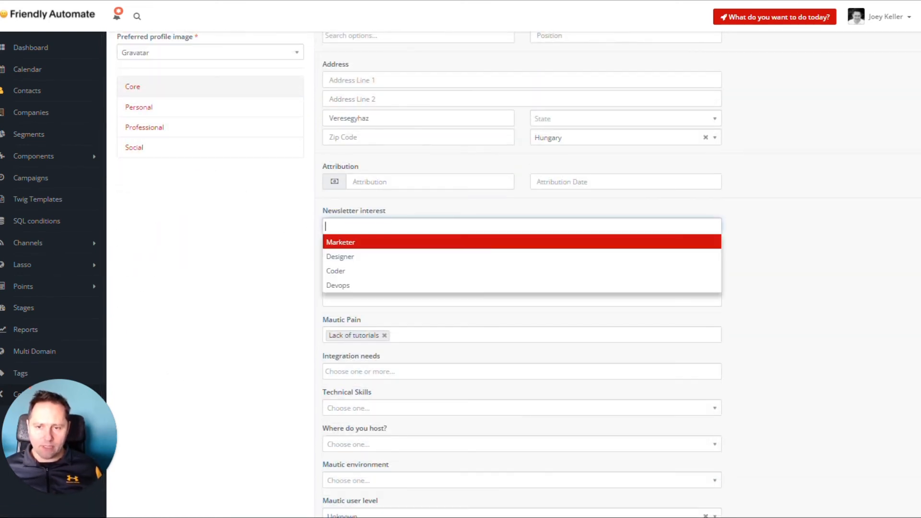
left_click(405, 243)
scroll(265, 235, "down", 20)
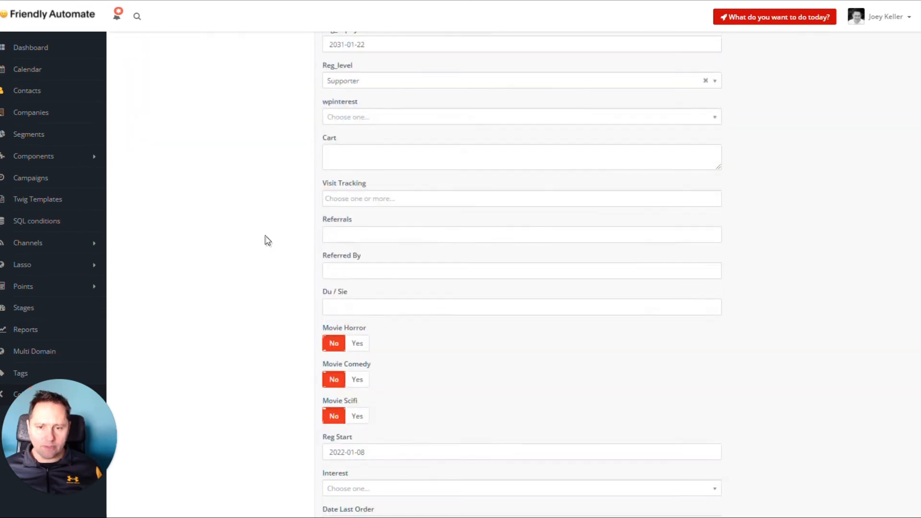
scroll(683, 379, "up", 20)
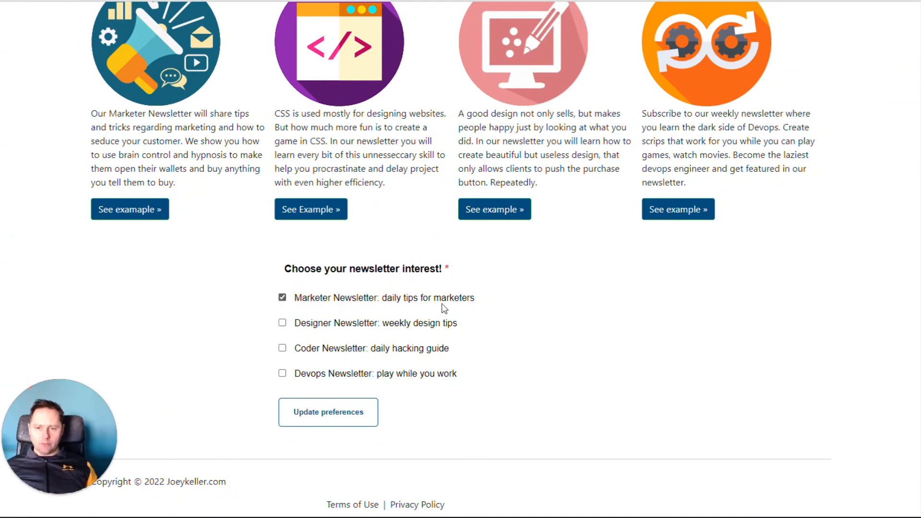
Add the Designer and Coder newsletters to the choices in the preference form and submit the update
left_click(282, 322)
left_click(282, 348)
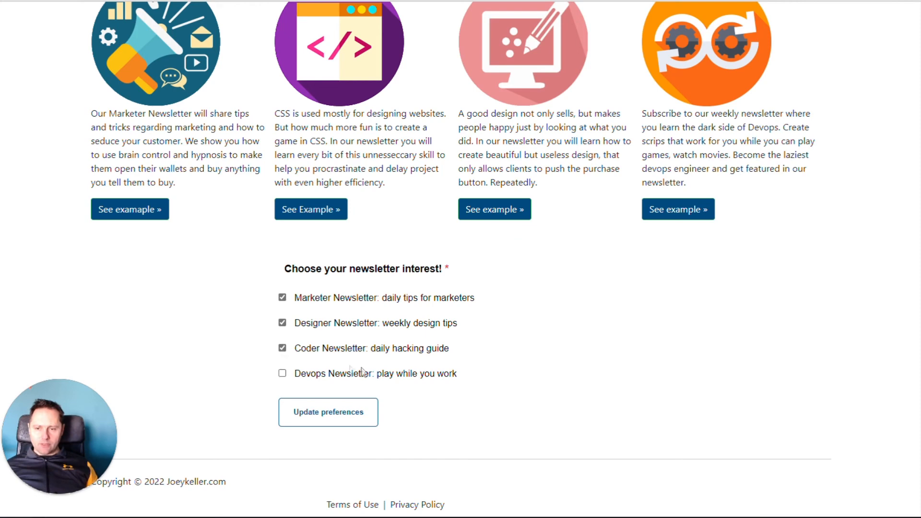
left_click(343, 421)
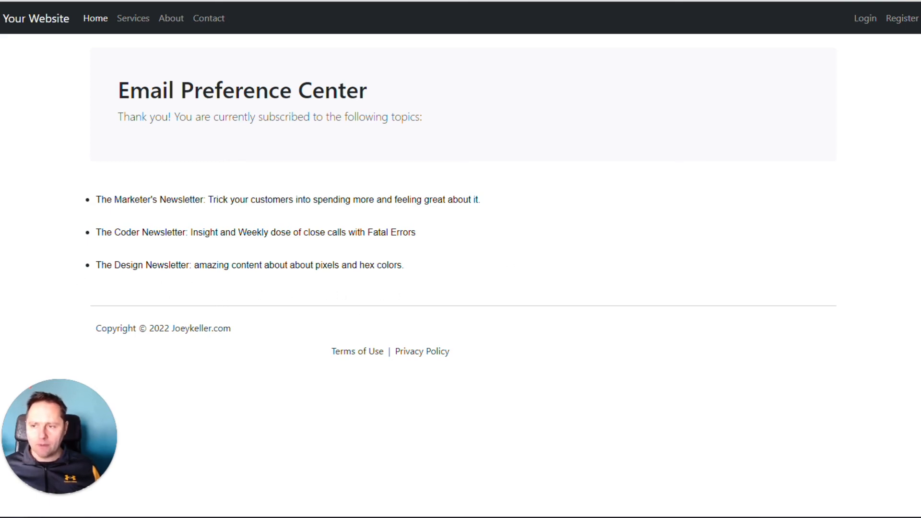
Open the Thank you landing page in the builder and add a button between the newsletter slots and the footer
key("ctrl+shift+Tab")
left_click(857, 50)
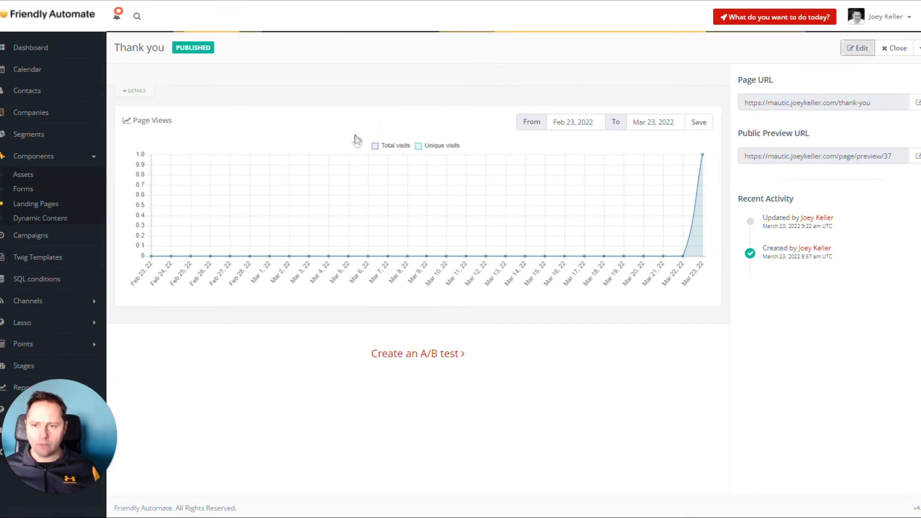
left_click(764, 50)
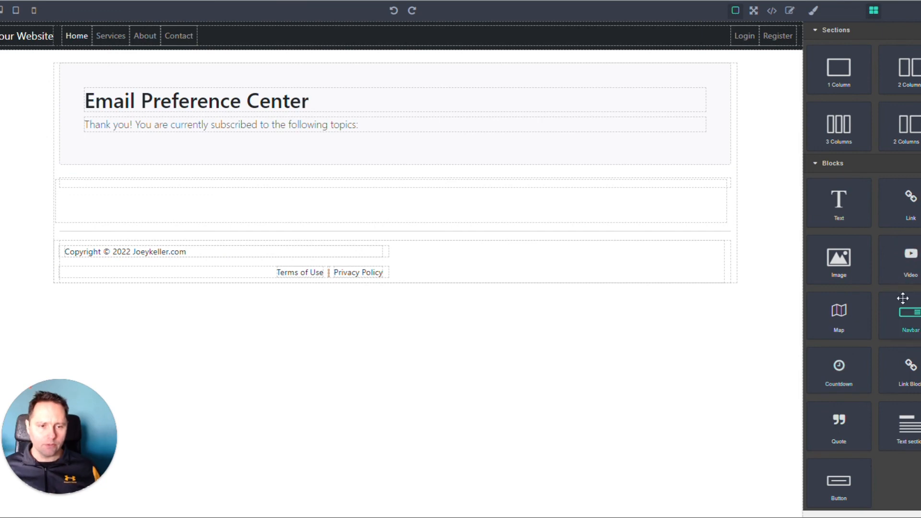
left_click_drag(838, 482, 364, 237)
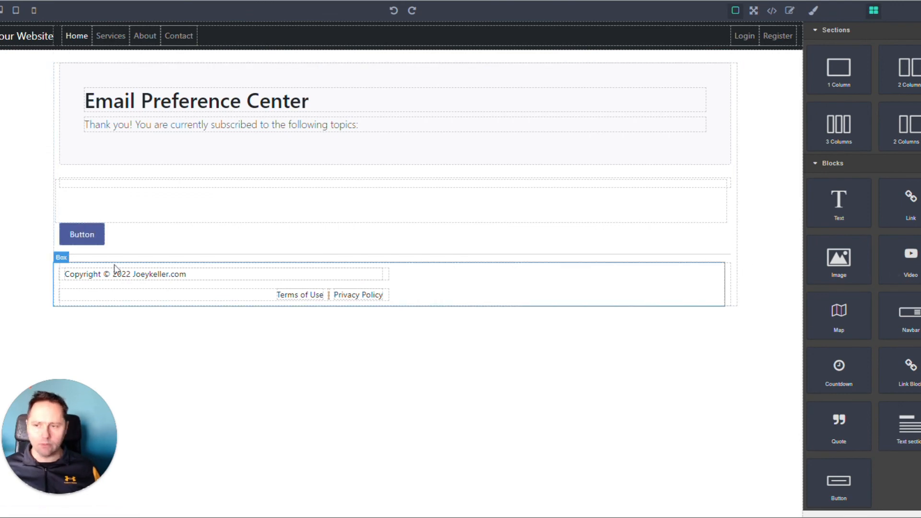
left_click(87, 240)
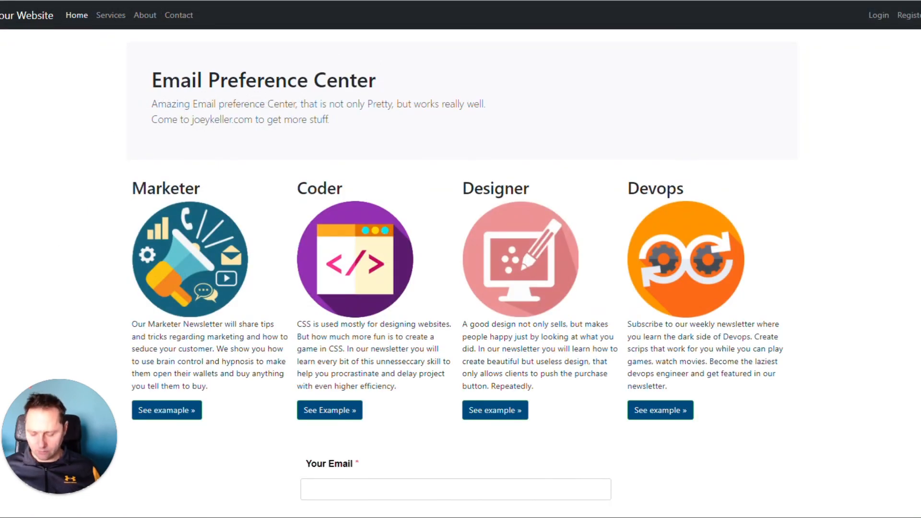
key("alt+Tab")
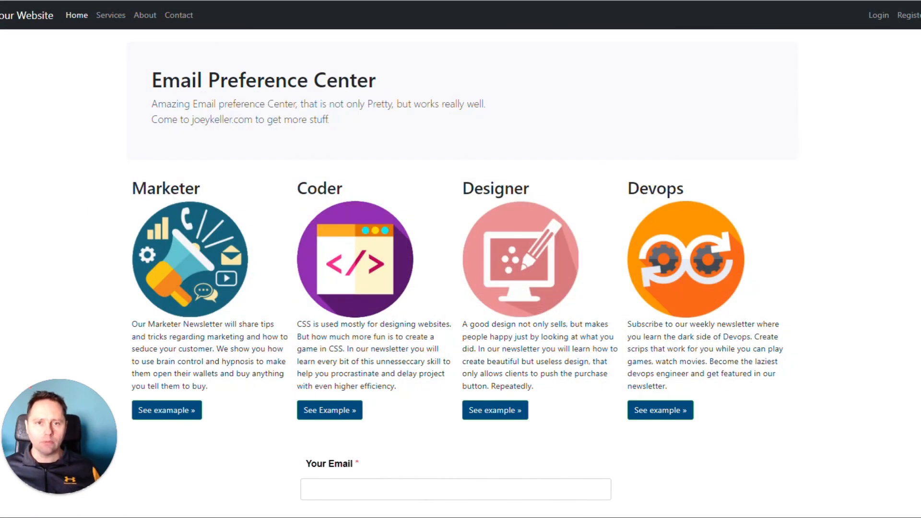
key("alt+Tab")
key("ctrl+v")
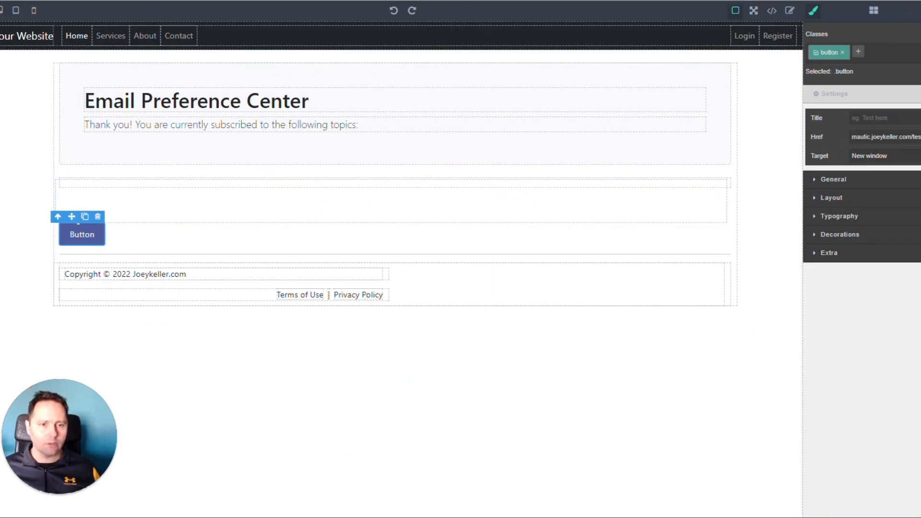
key("Left")
key("Left")
key("Left")
key("Left")
key("Left")
key("Left")
key("Left")
key("Left")
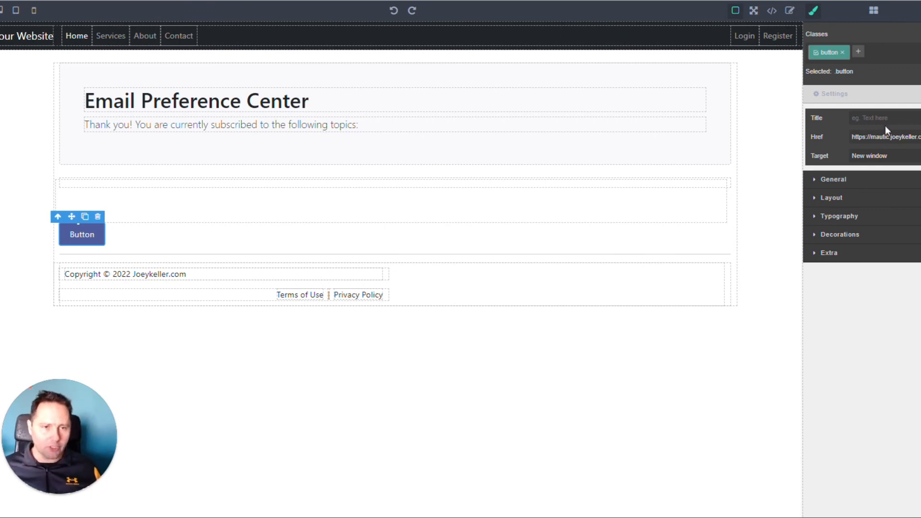
Label the button "Update preferences" and save the thank-you page
double_click(89, 235)
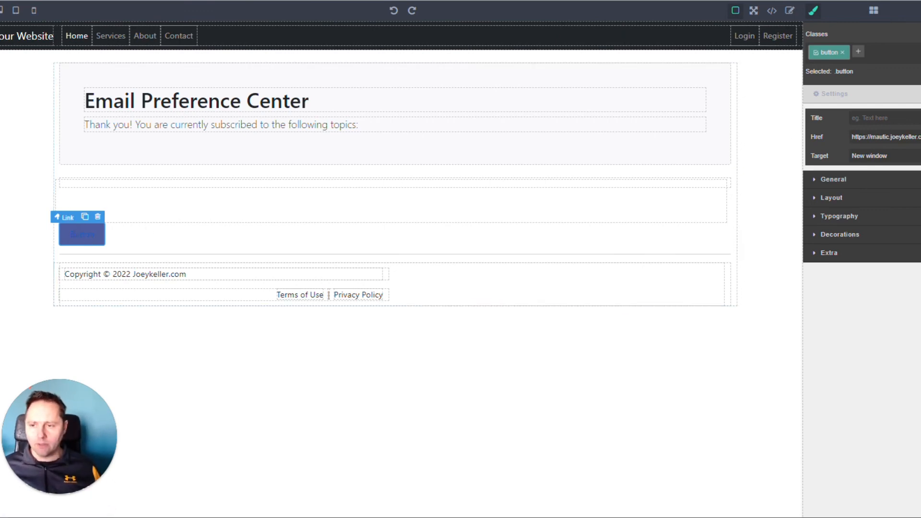
type("Update prefe")
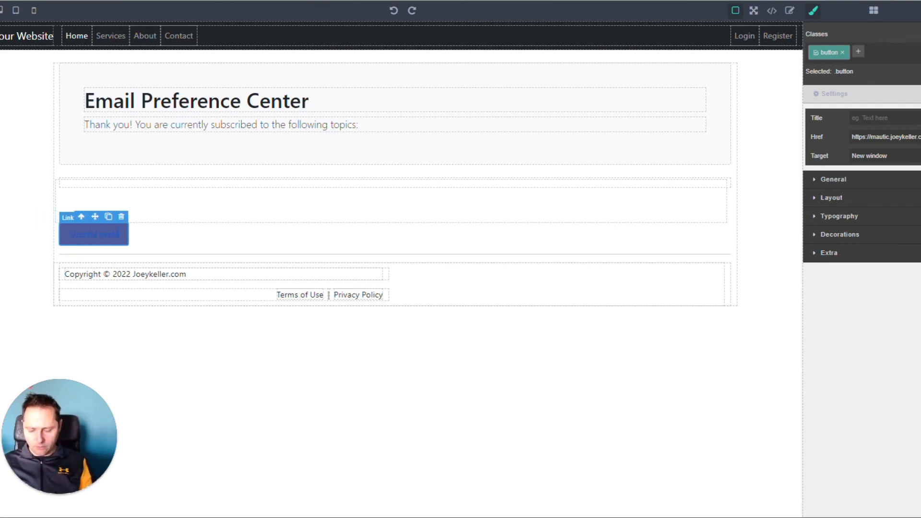
type("rences")
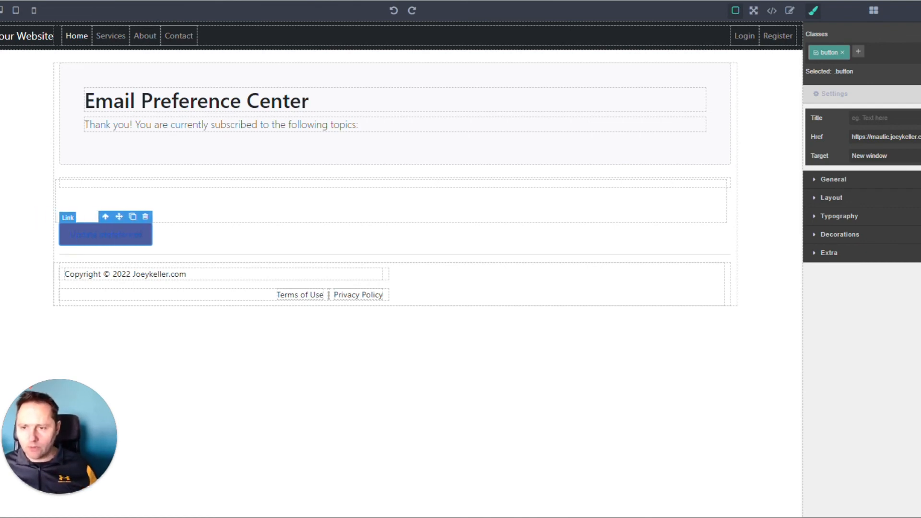
left_click(314, 376)
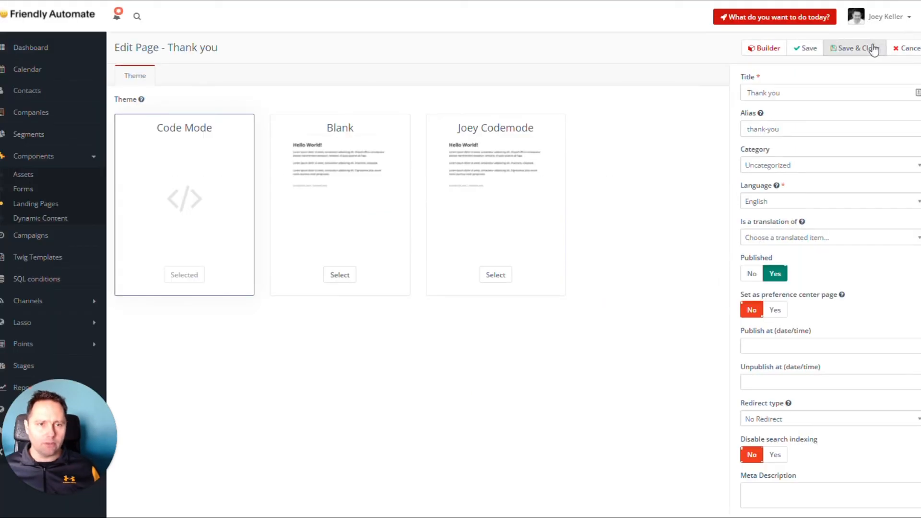
left_click(875, 47)
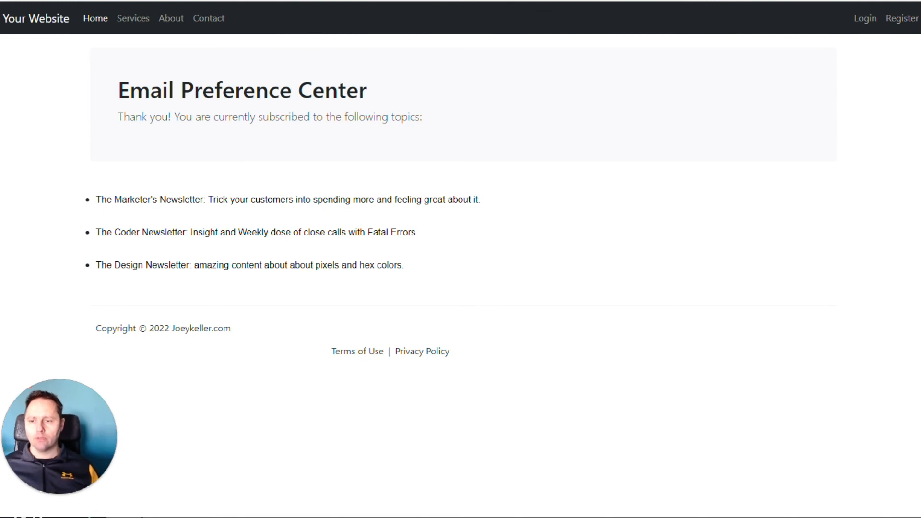
Return to the preference form, leave only the Devops Newsletter selected, and submit the updated preferences
left_click(137, 309)
scroll(367, 292, "down", 5)
left_click(282, 322)
left_click(283, 298)
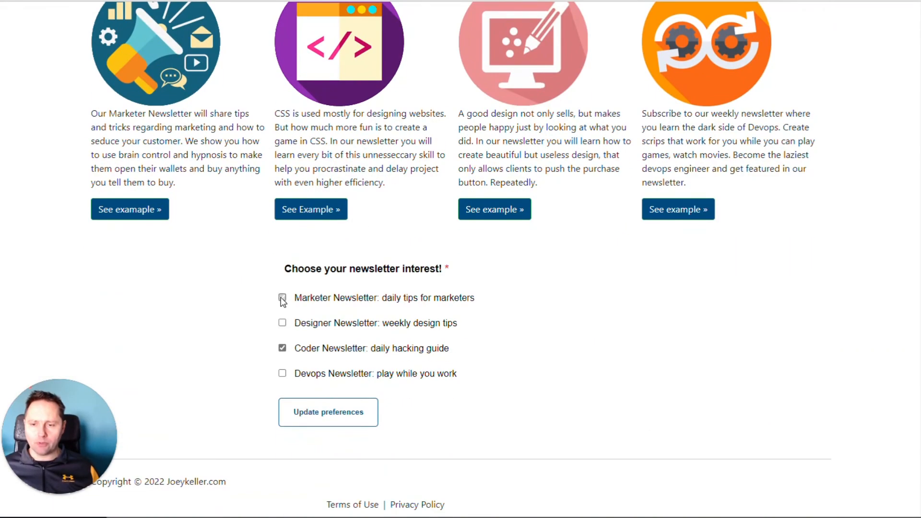
left_click(282, 373)
left_click(282, 348)
left_click(317, 415)
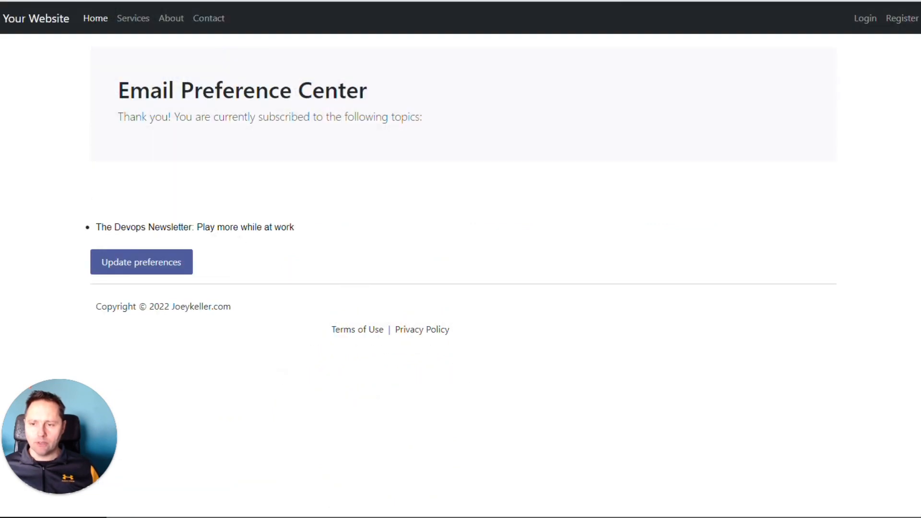